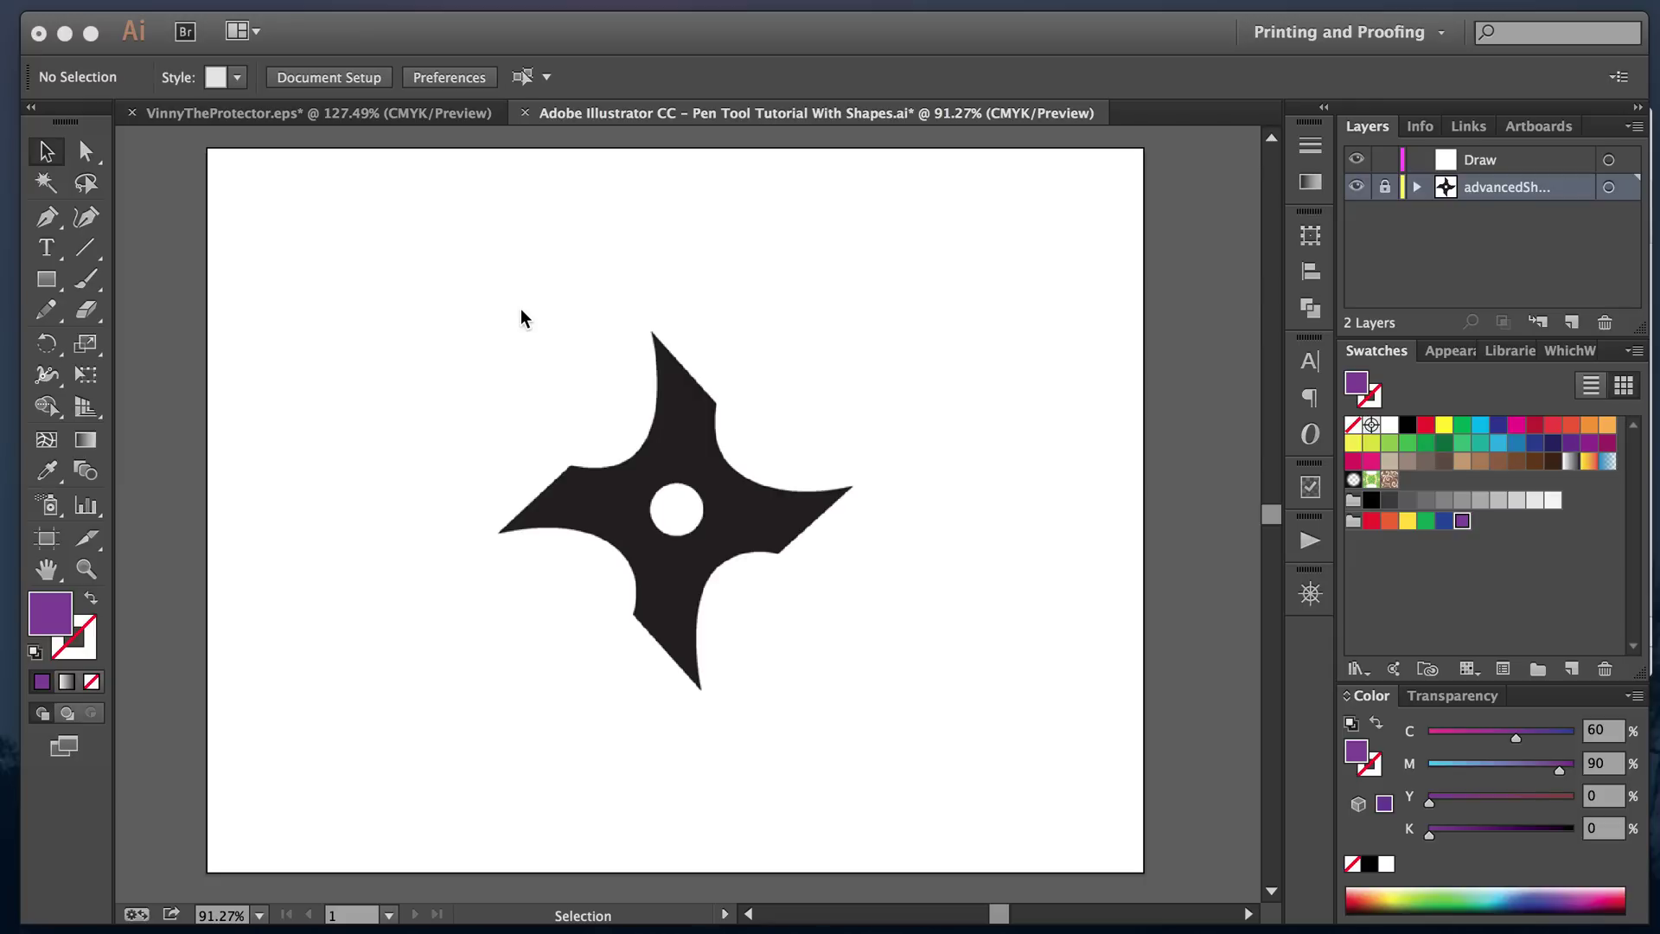
Step: Make the empty Draw layer, not the locked clip-art template layer, the target for new artwork
scroll(521, 309, "up", 1)
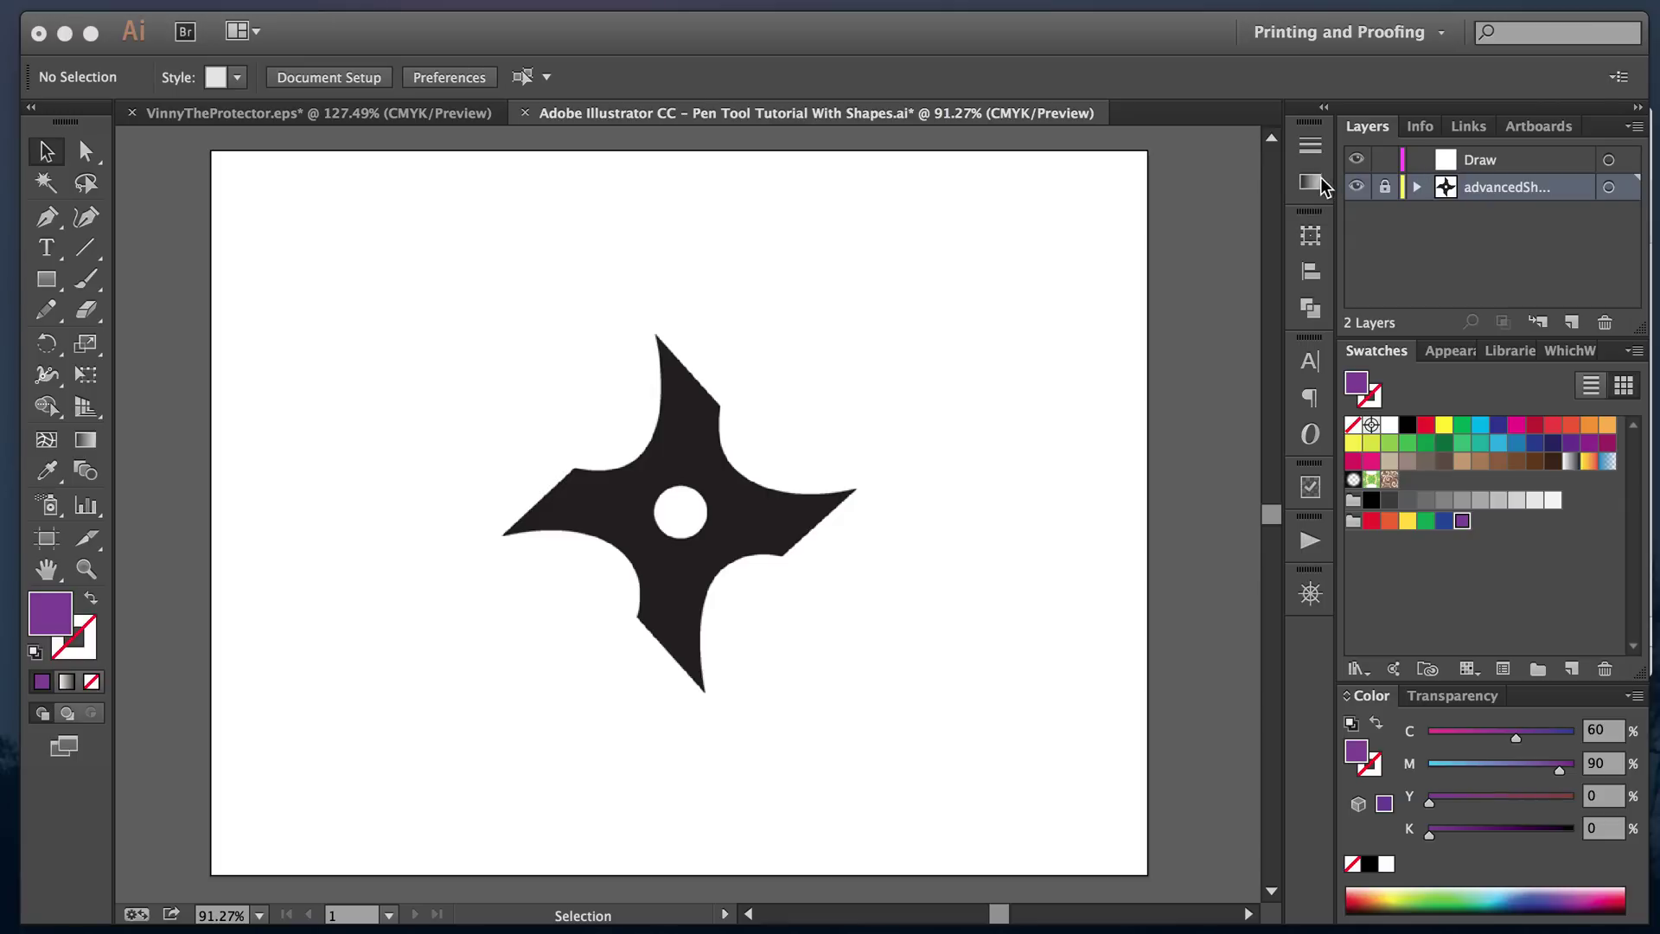
left_click(1502, 163)
scroll(935, 370, "left", 3)
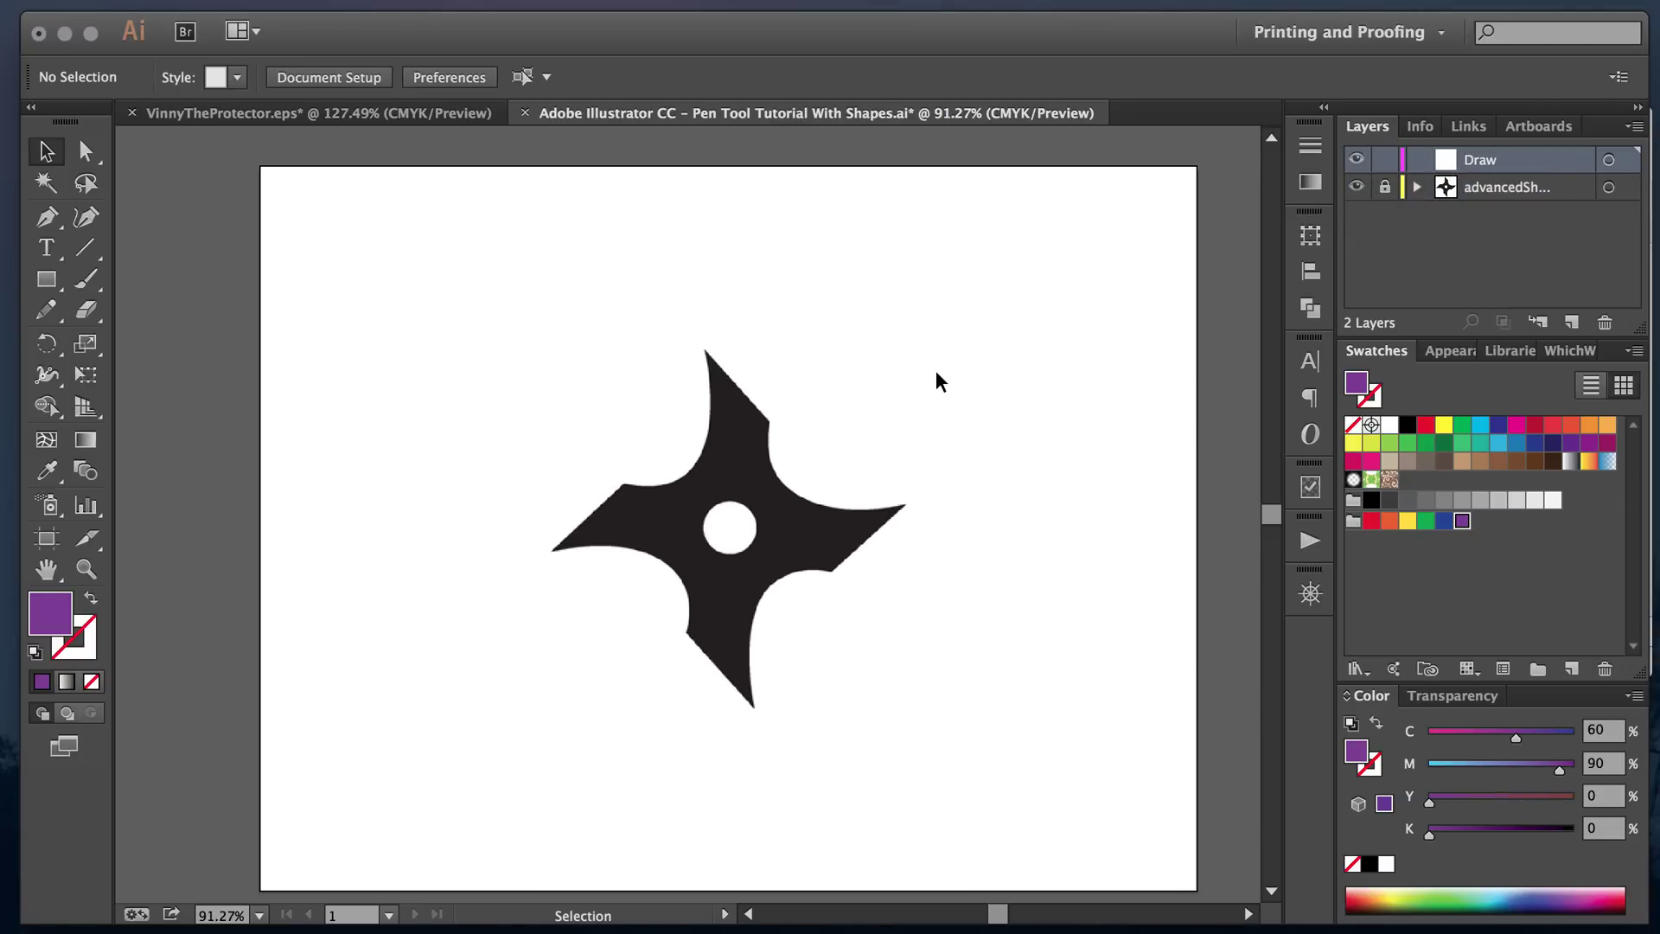
scroll(935, 370, "left", 2)
scroll(936, 370, "up", 1)
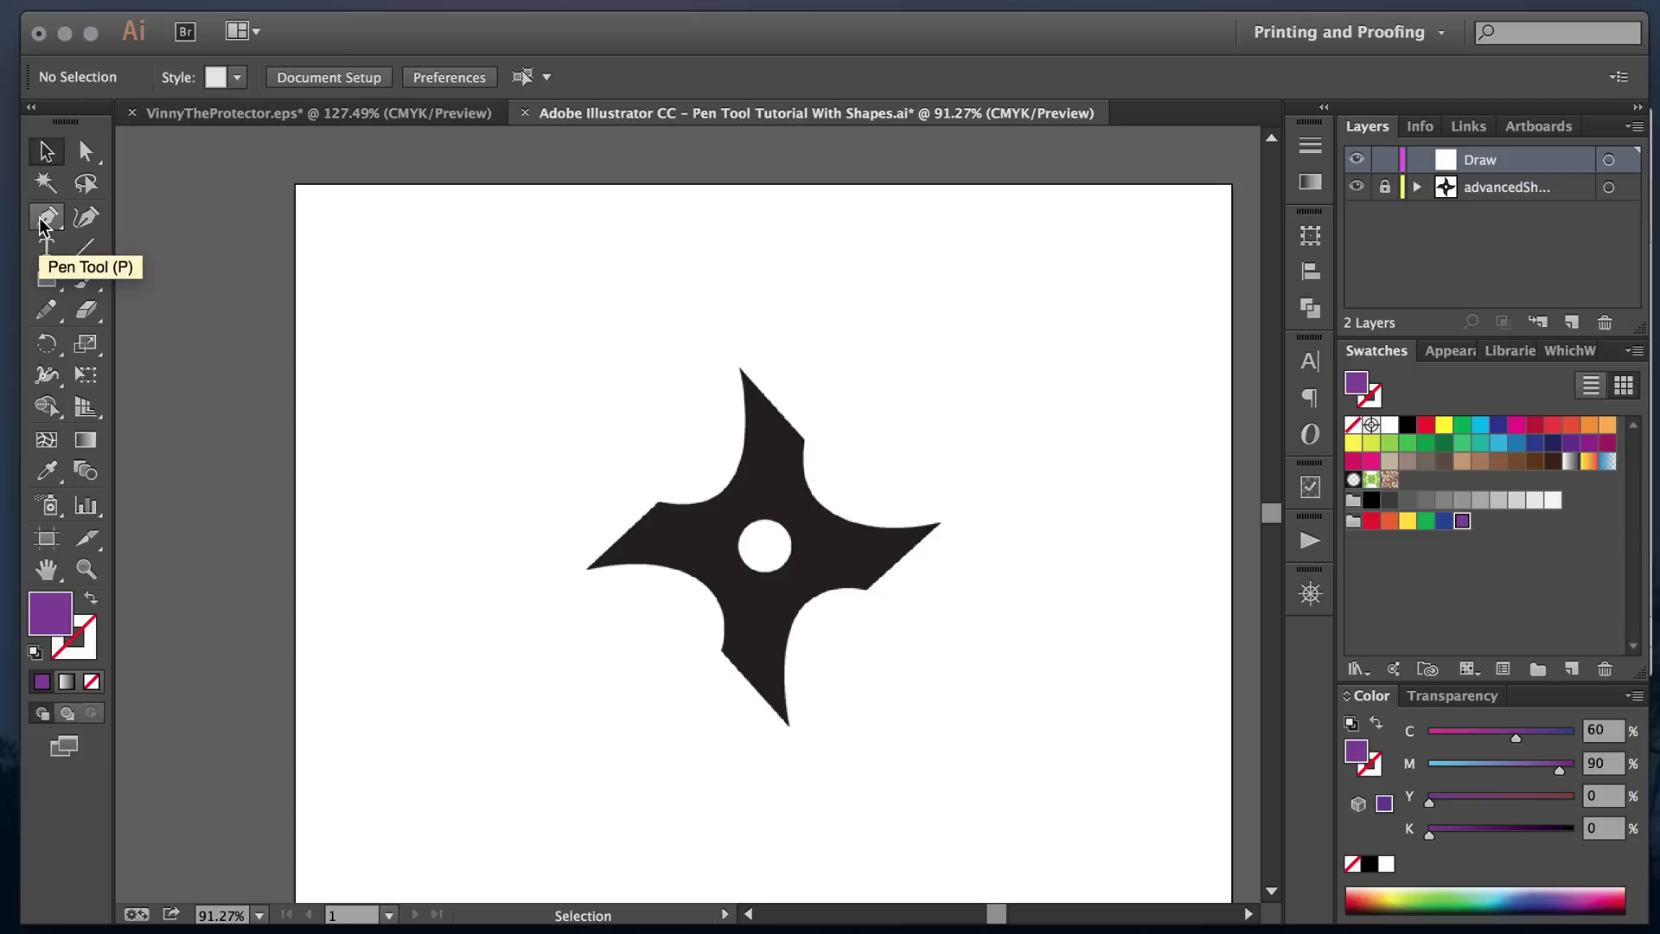
Step: Draw a closed three-point triangle with the Pen tool and select it
left_click_drag(40, 227, 149, 221)
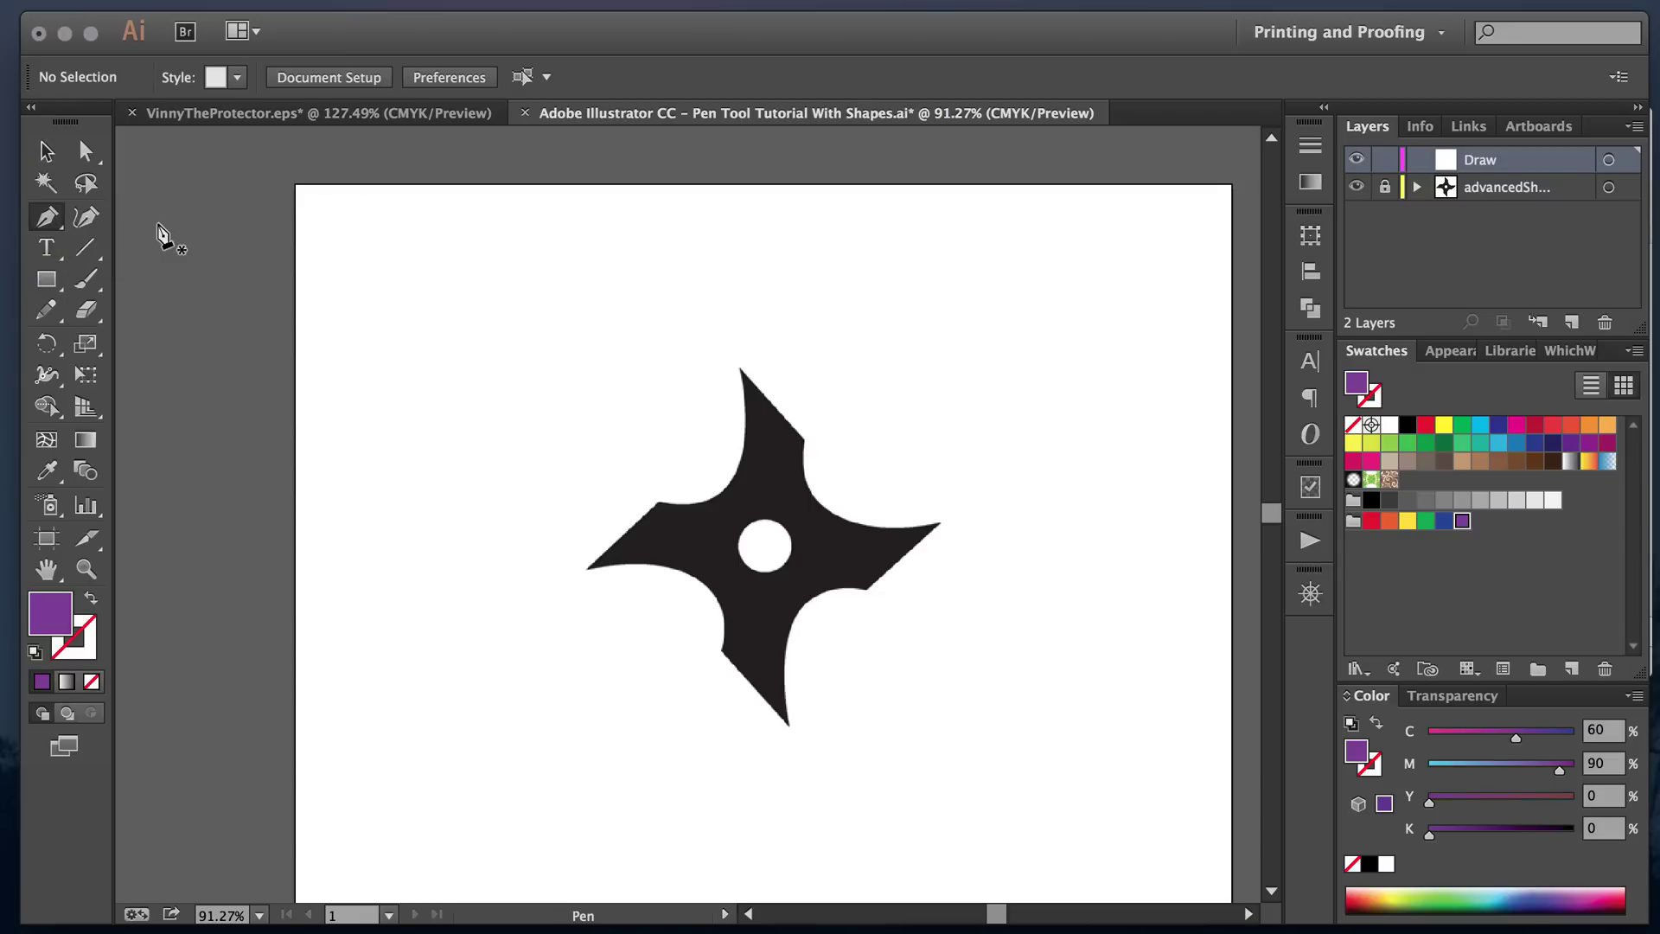
left_click(381, 262)
left_click(586, 252)
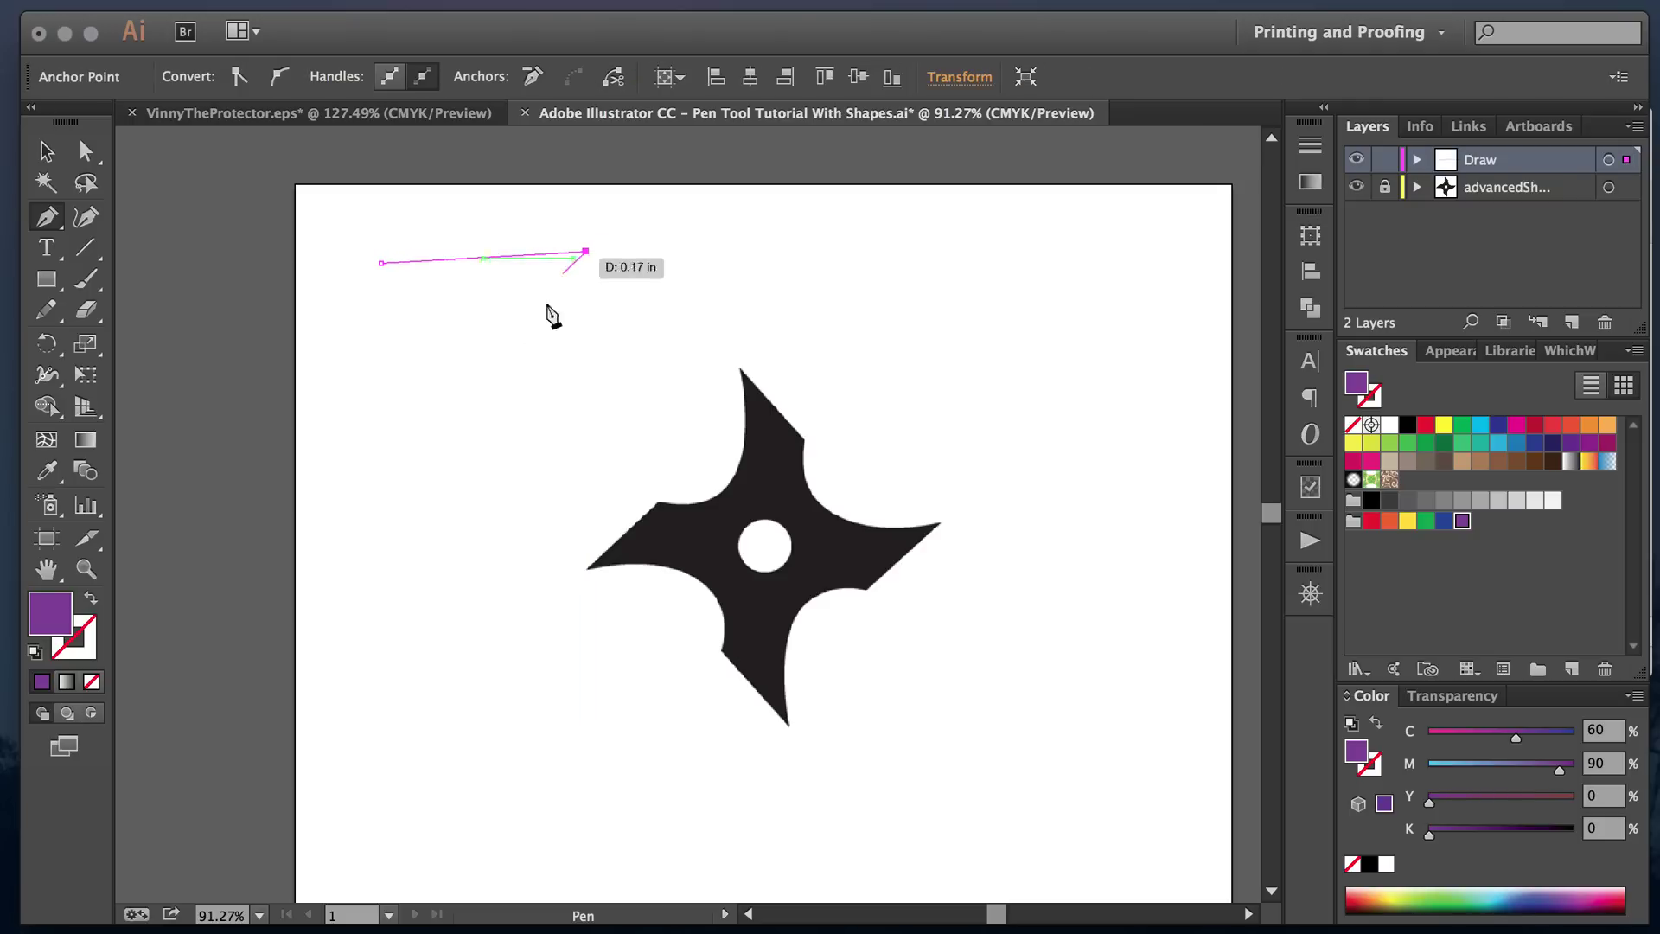
left_click(506, 399)
left_click(385, 265)
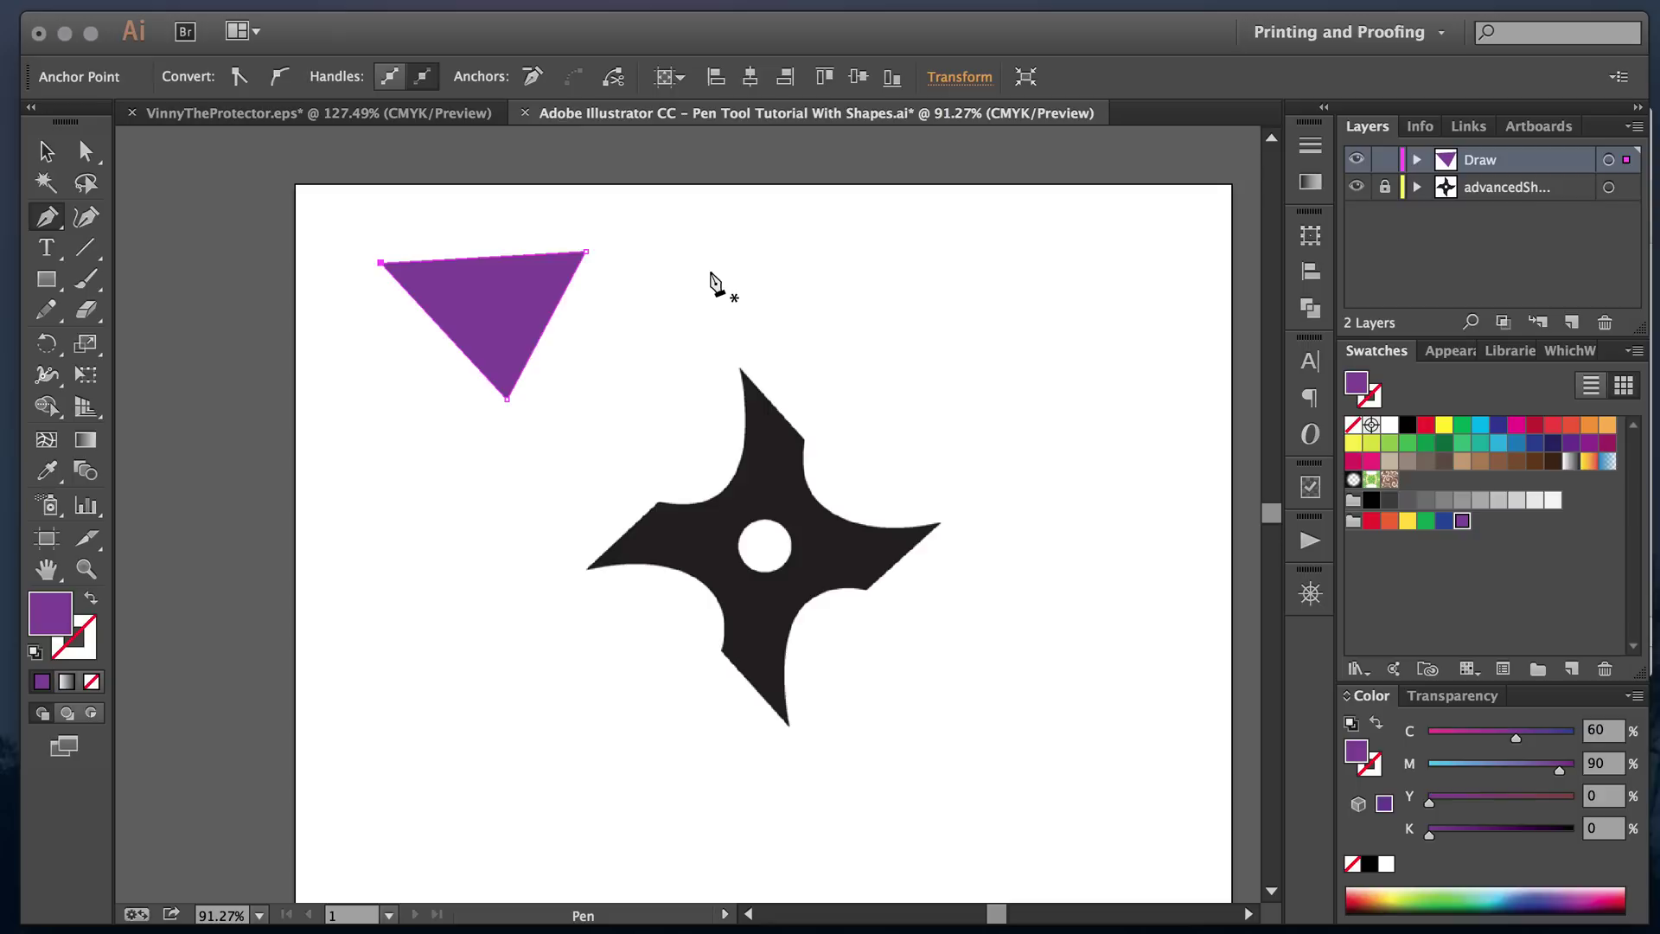
key("v")
left_click(438, 309)
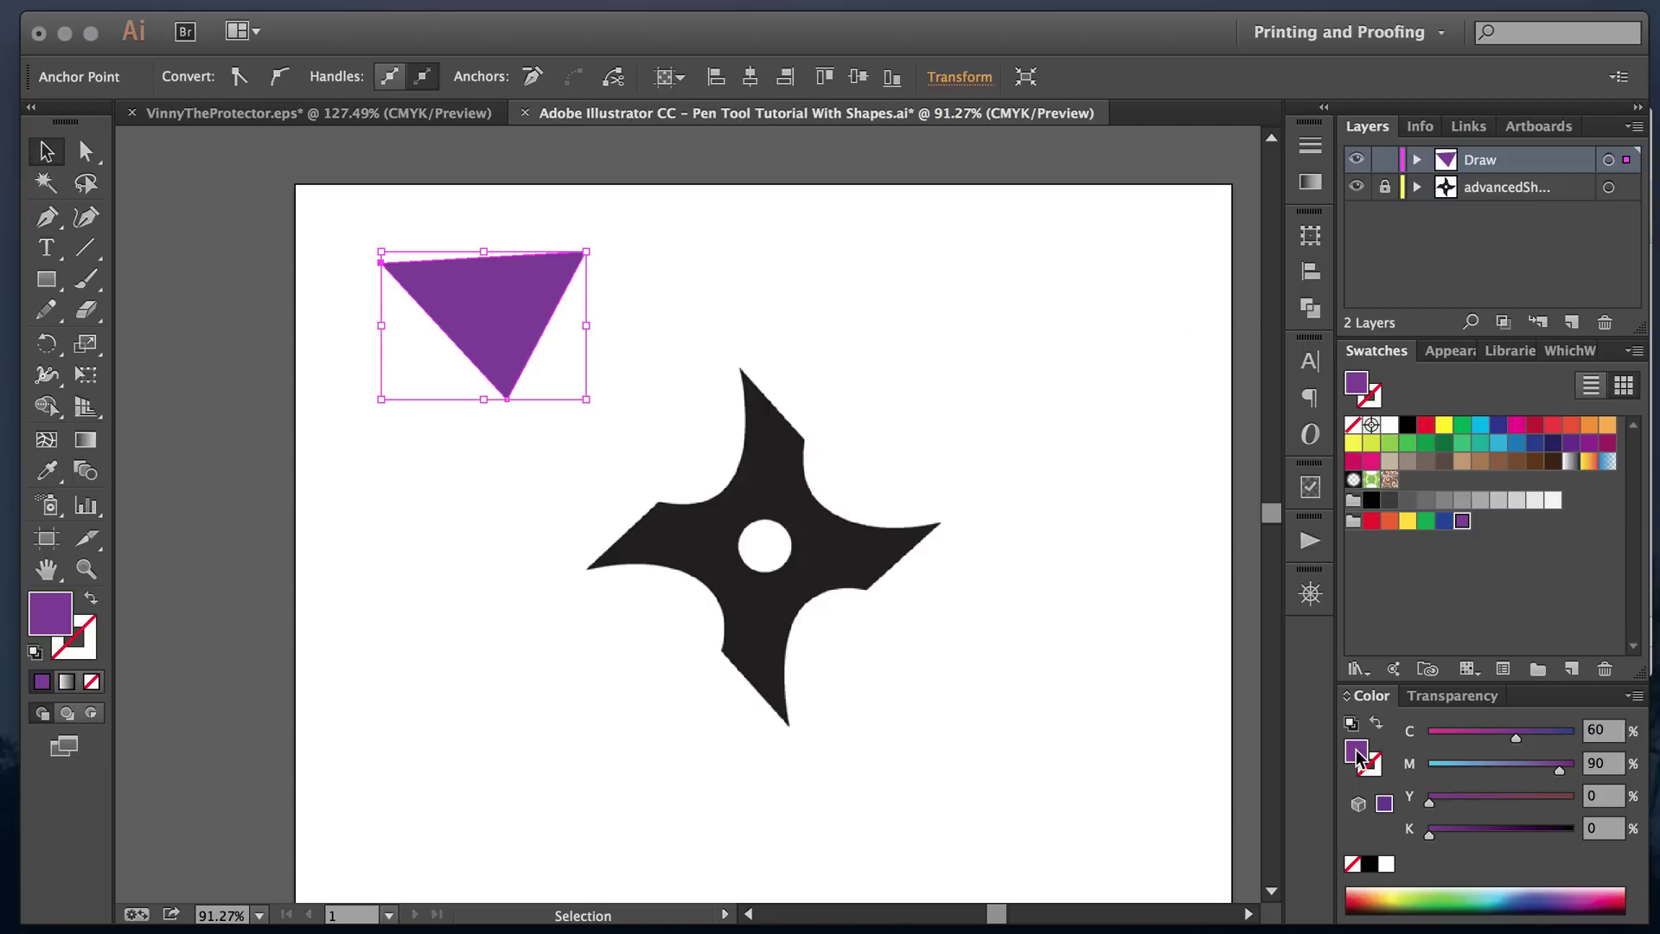
Step: Set the triangle's fill to None and select its bottom corner anchor with Direct Selection
left_click(1354, 867)
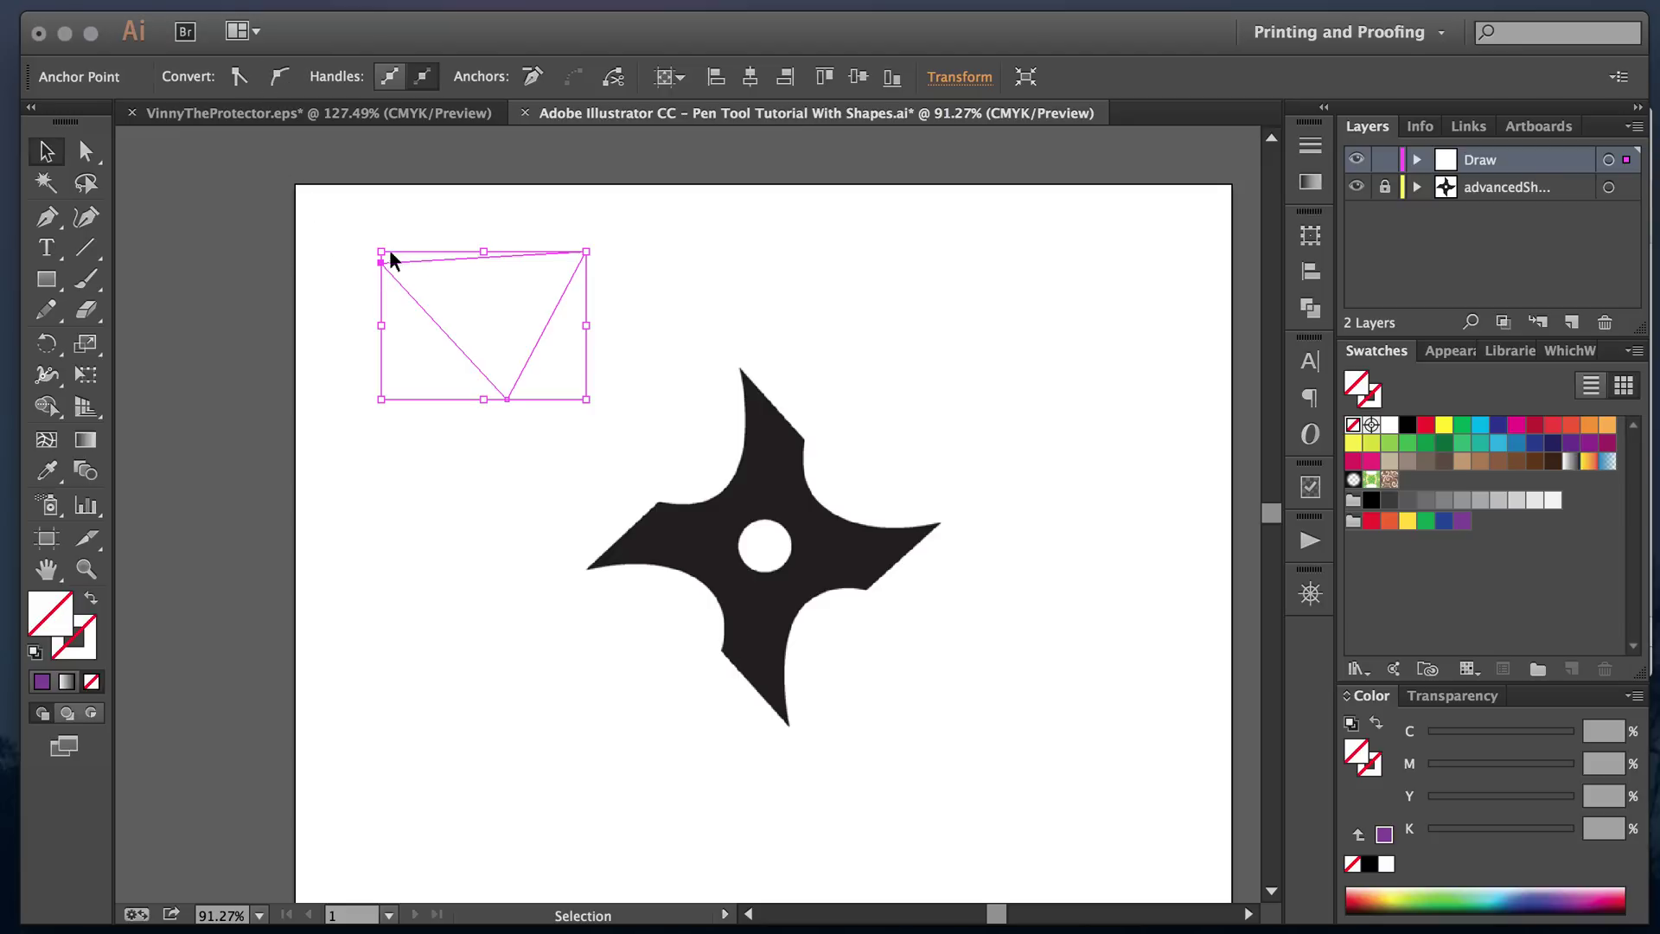
left_click(509, 399)
left_click(85, 151)
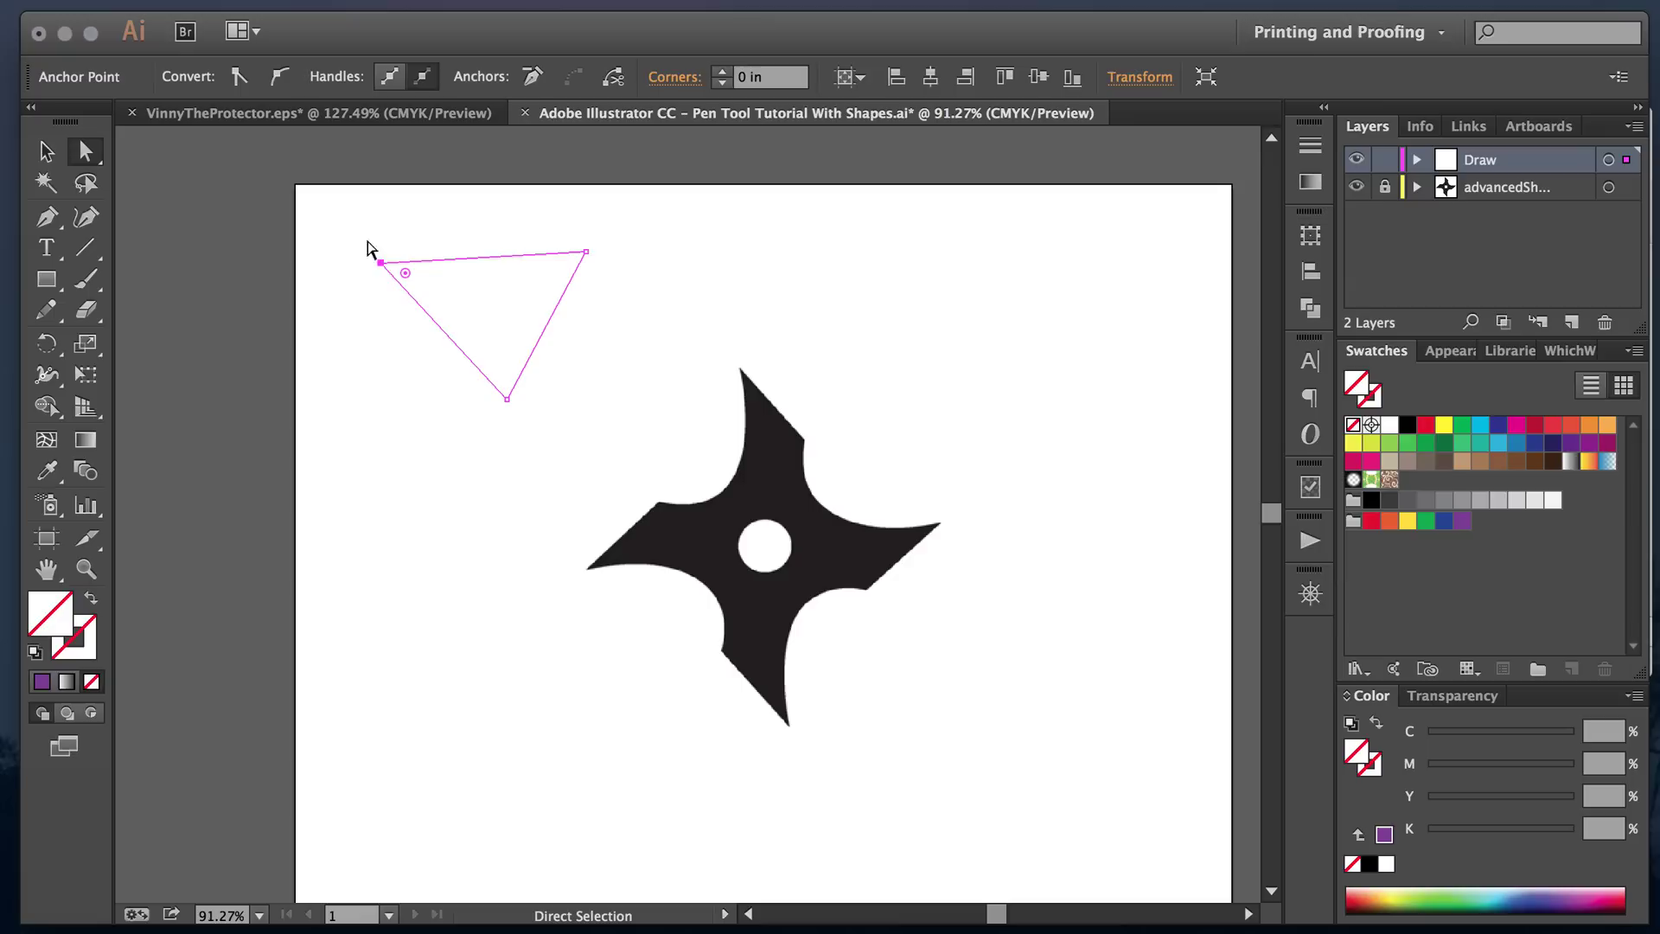
left_click(506, 399)
Step: Convert the bottom anchor to smooth and level its handles into a broad, flat U curve
left_click(287, 78)
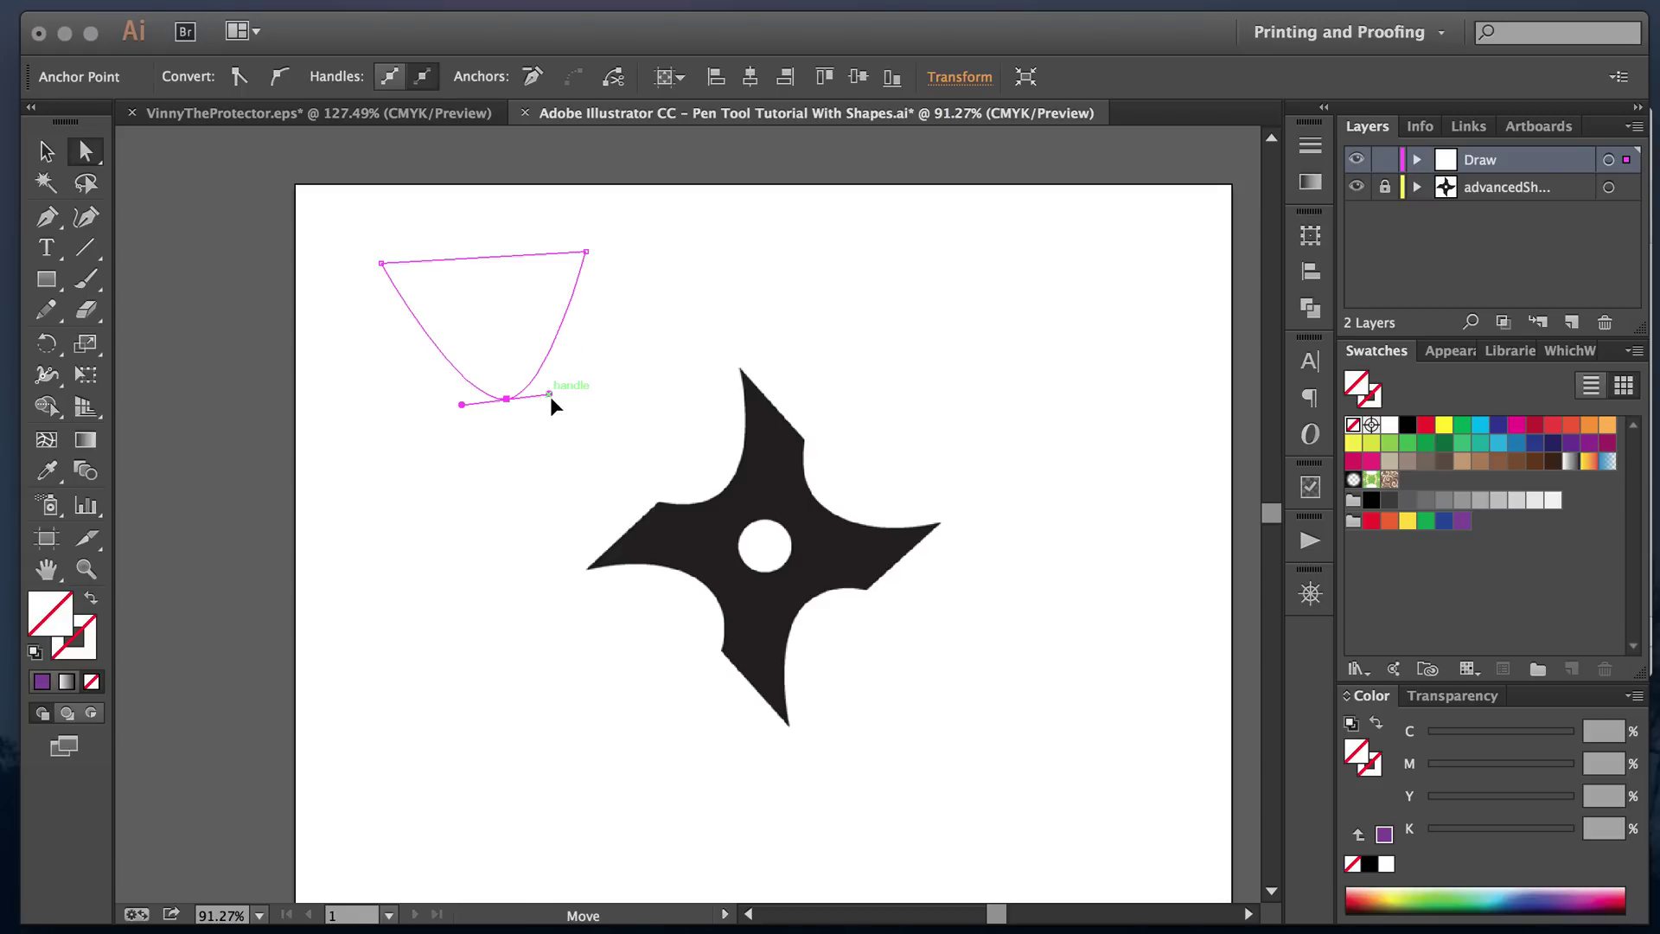
left_click_drag(550, 395, 600, 377)
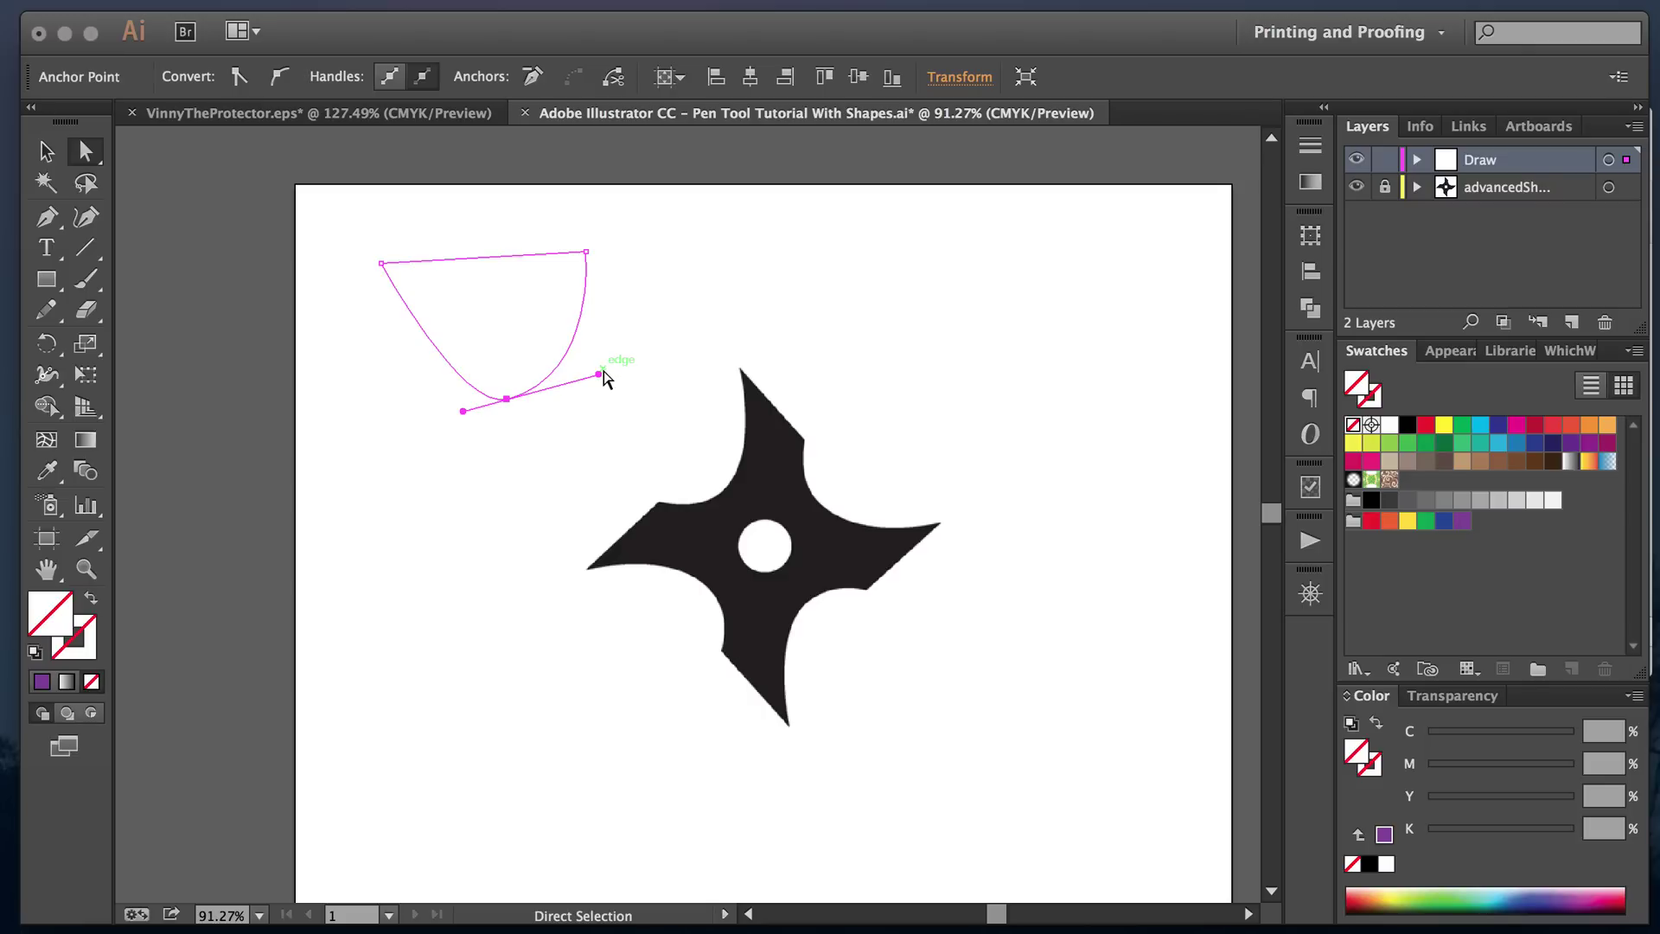
left_click_drag(603, 370, 567, 398)
key("super+j")
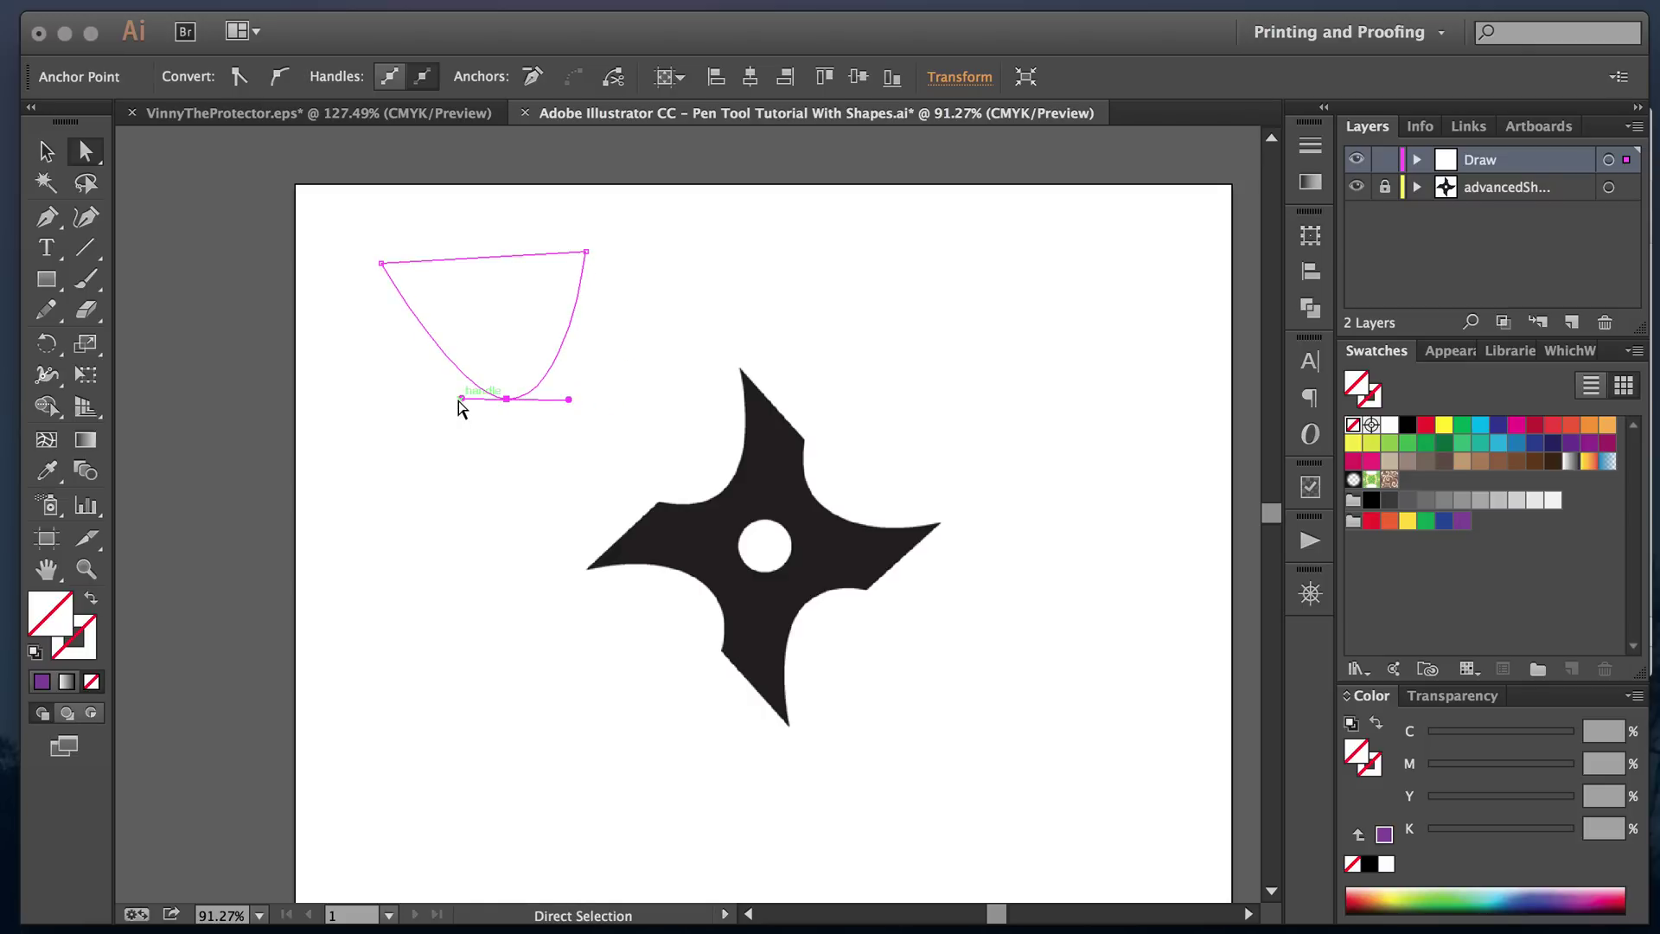
left_click_drag(461, 398, 398, 398)
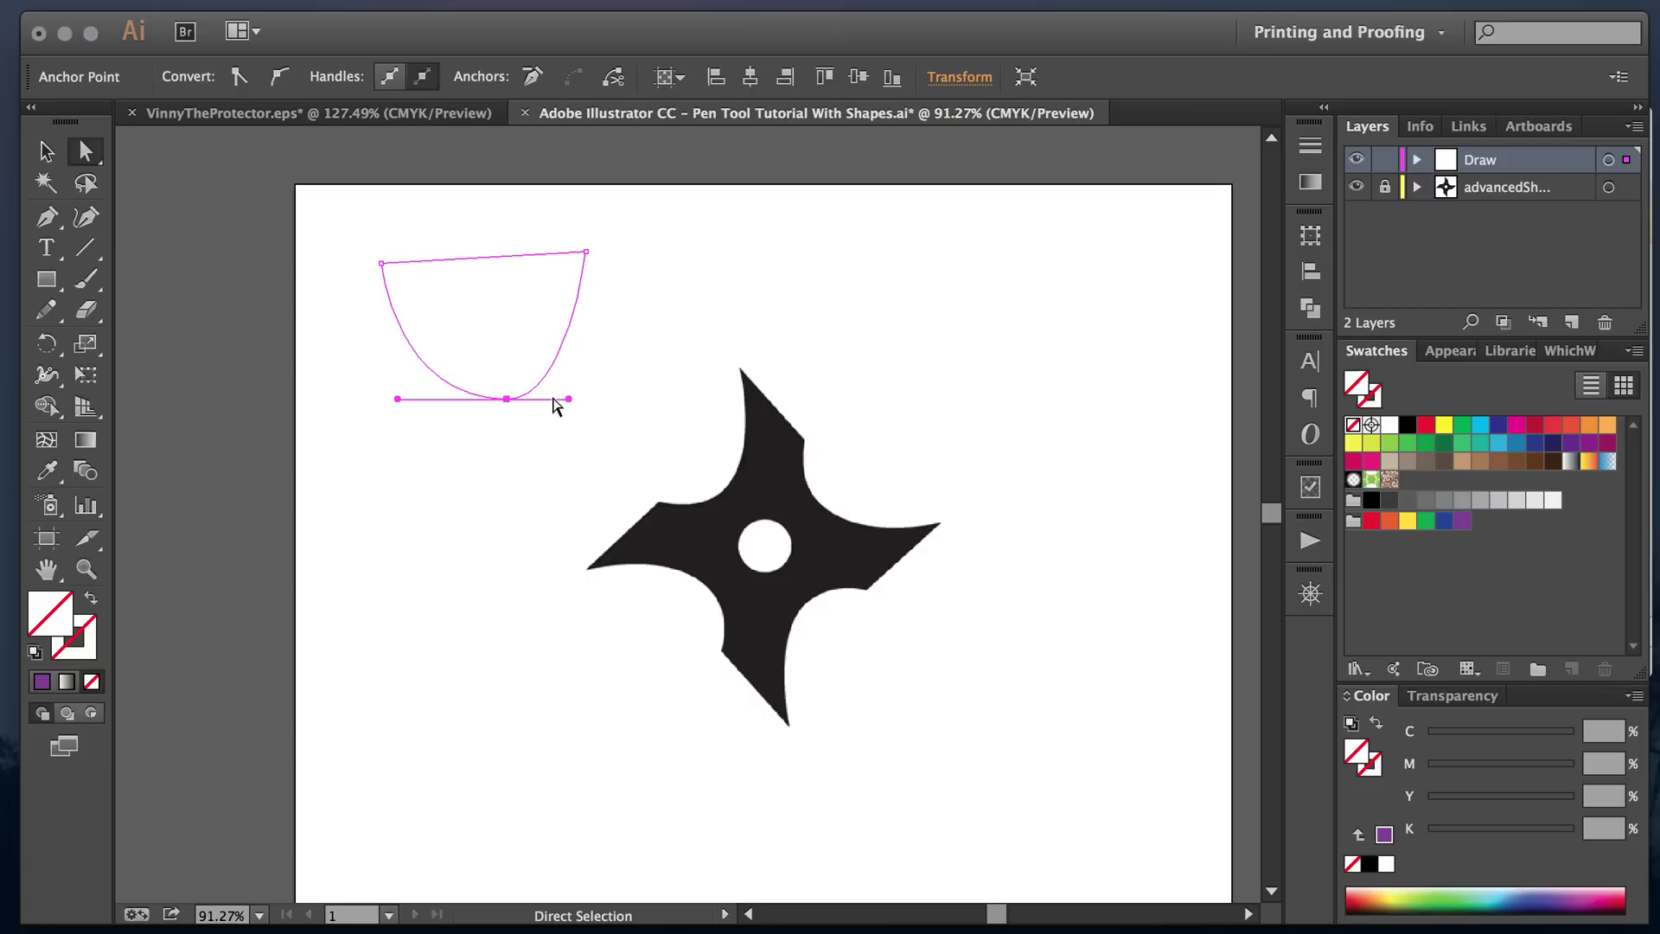
left_click_drag(568, 399, 612, 367)
key("super+j")
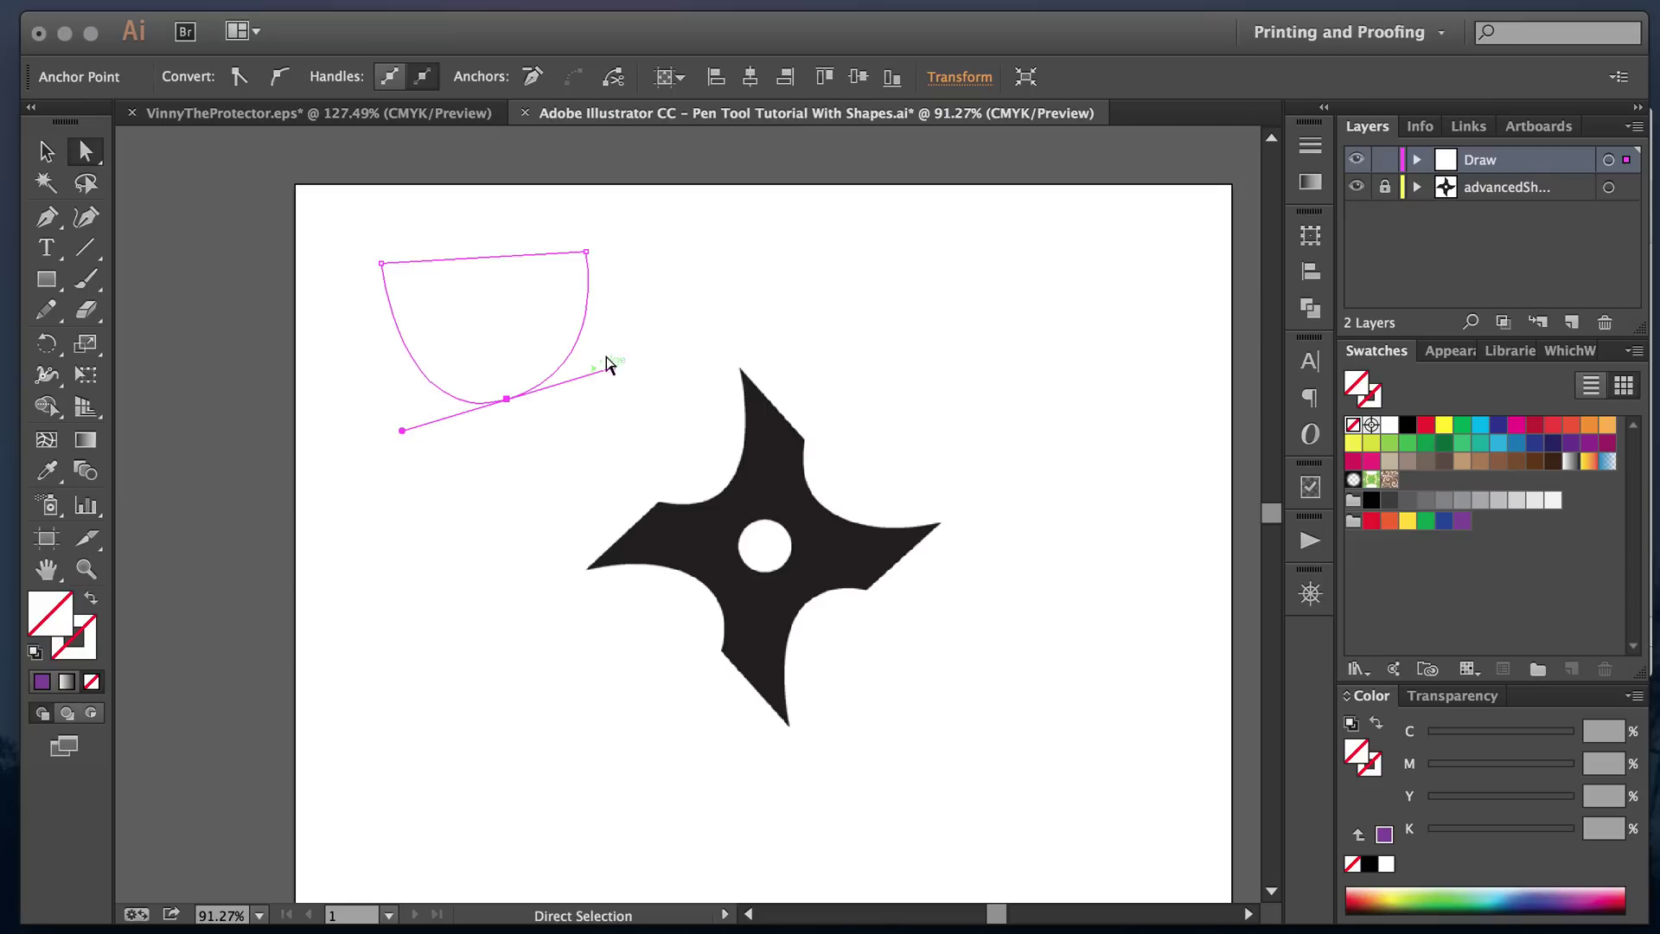
left_click_drag(613, 367, 589, 401)
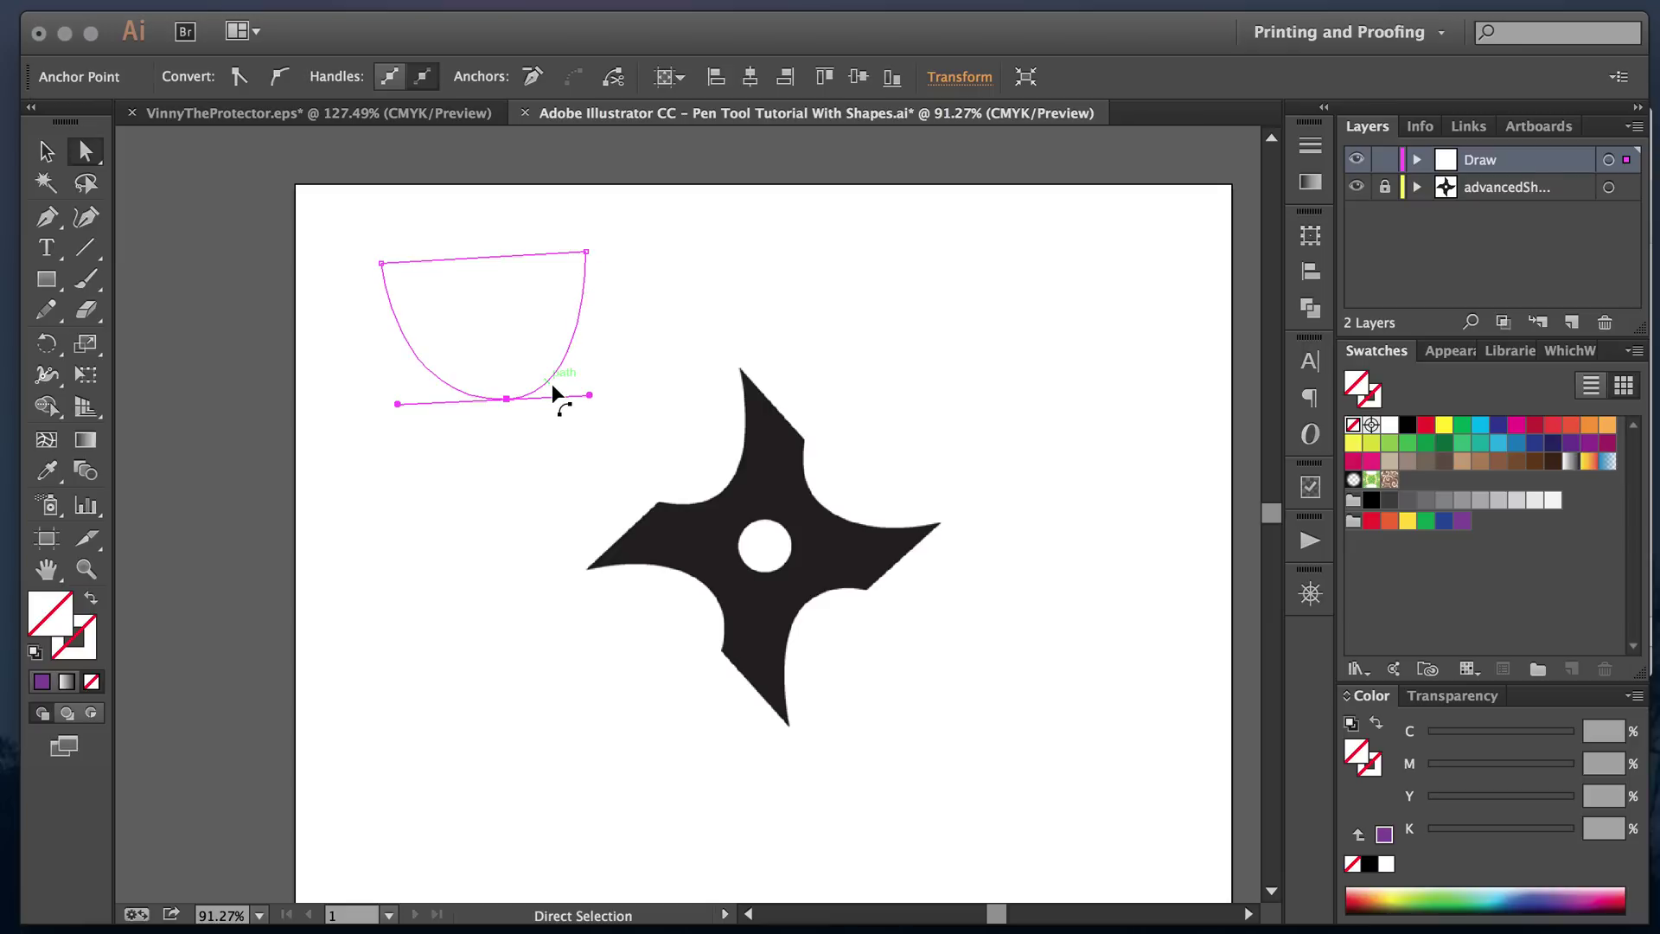
Step: Break the bottom anchor's handles and adjust each for a straight left edge and outward-curving right edge
key("alt")
left_click_drag(589, 396, 587, 331)
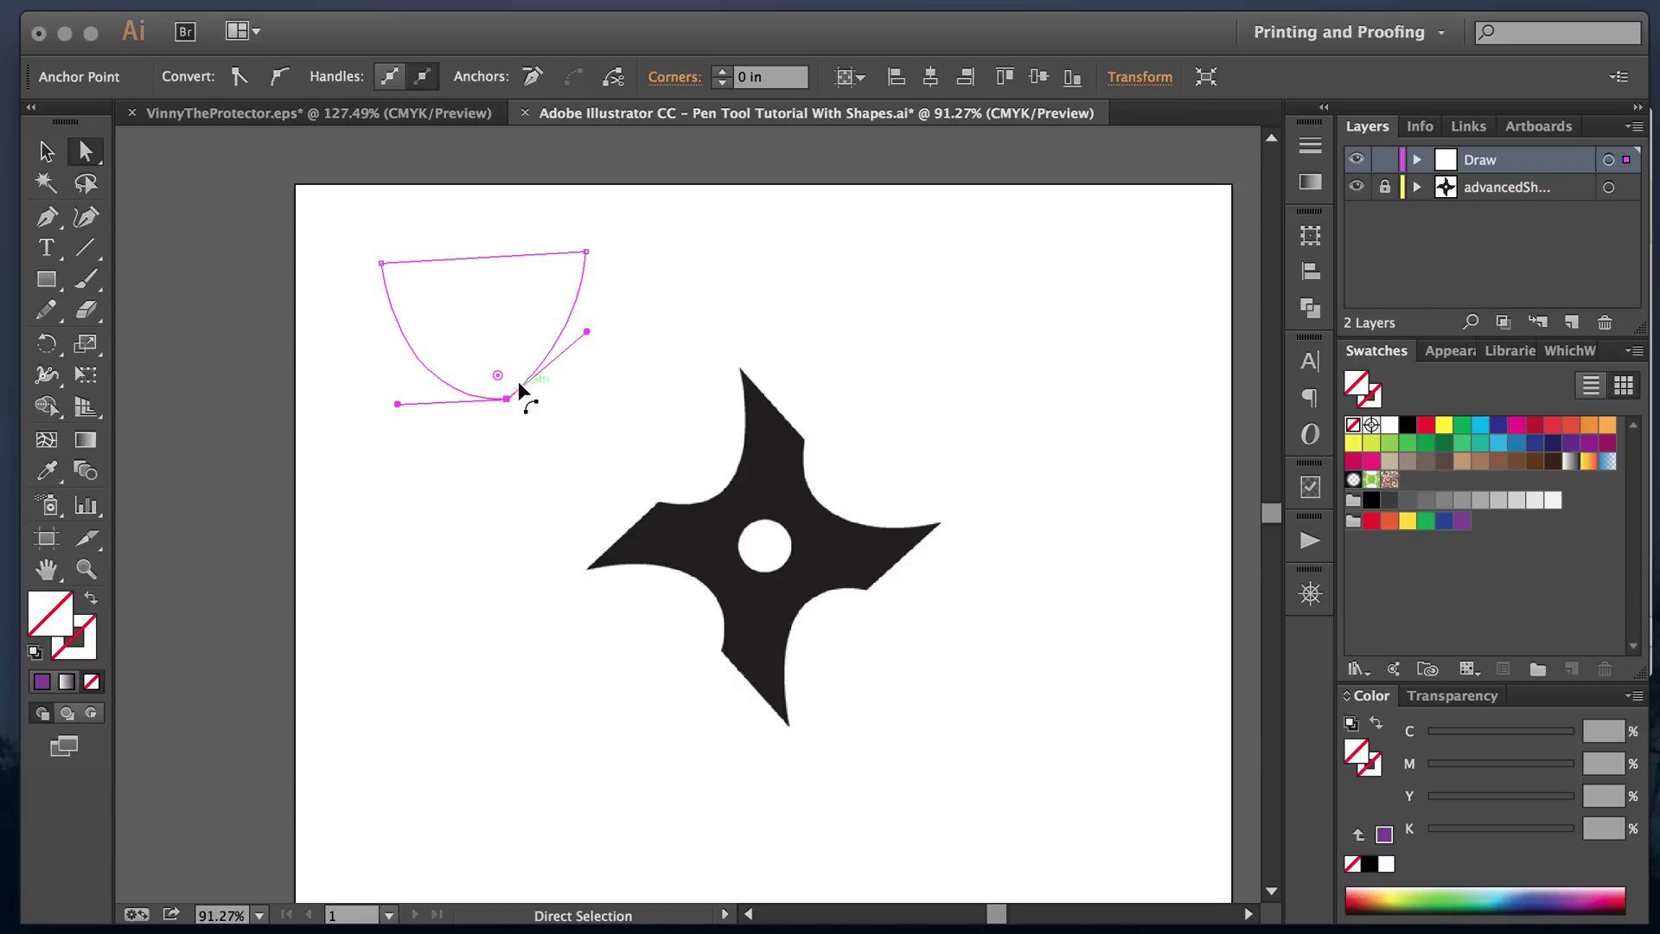
left_click_drag(587, 332, 600, 362)
left_click_drag(595, 362, 621, 327)
left_click_drag(396, 405, 507, 405)
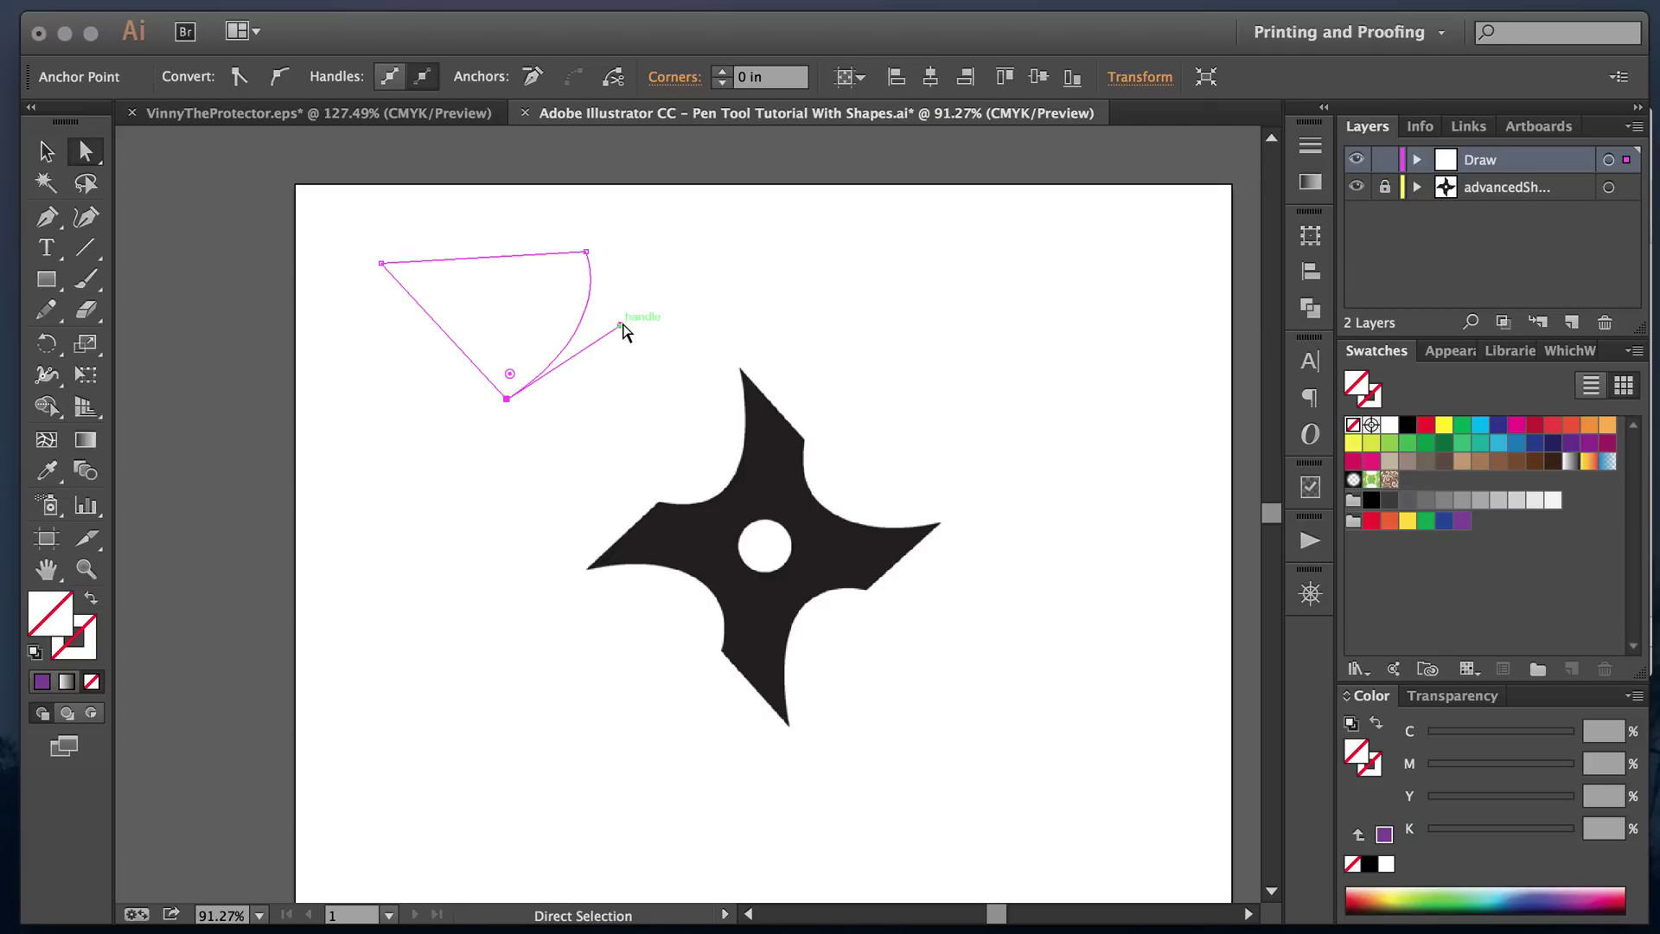
left_click_drag(621, 326, 614, 367)
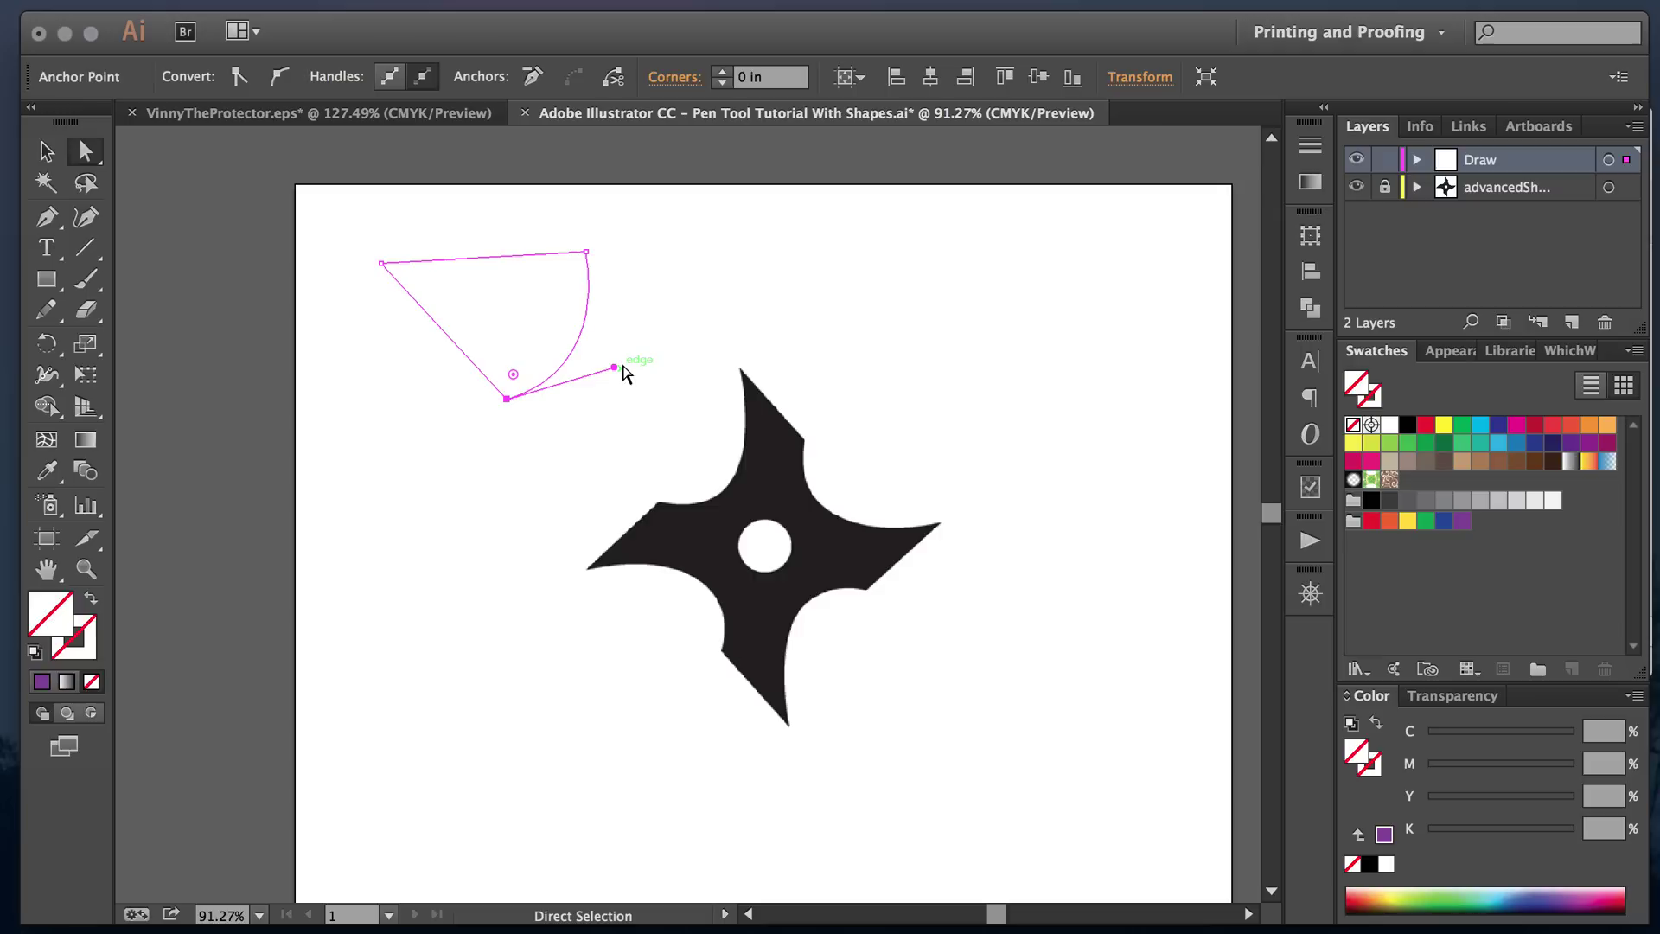
left_click_drag(615, 368, 432, 259)
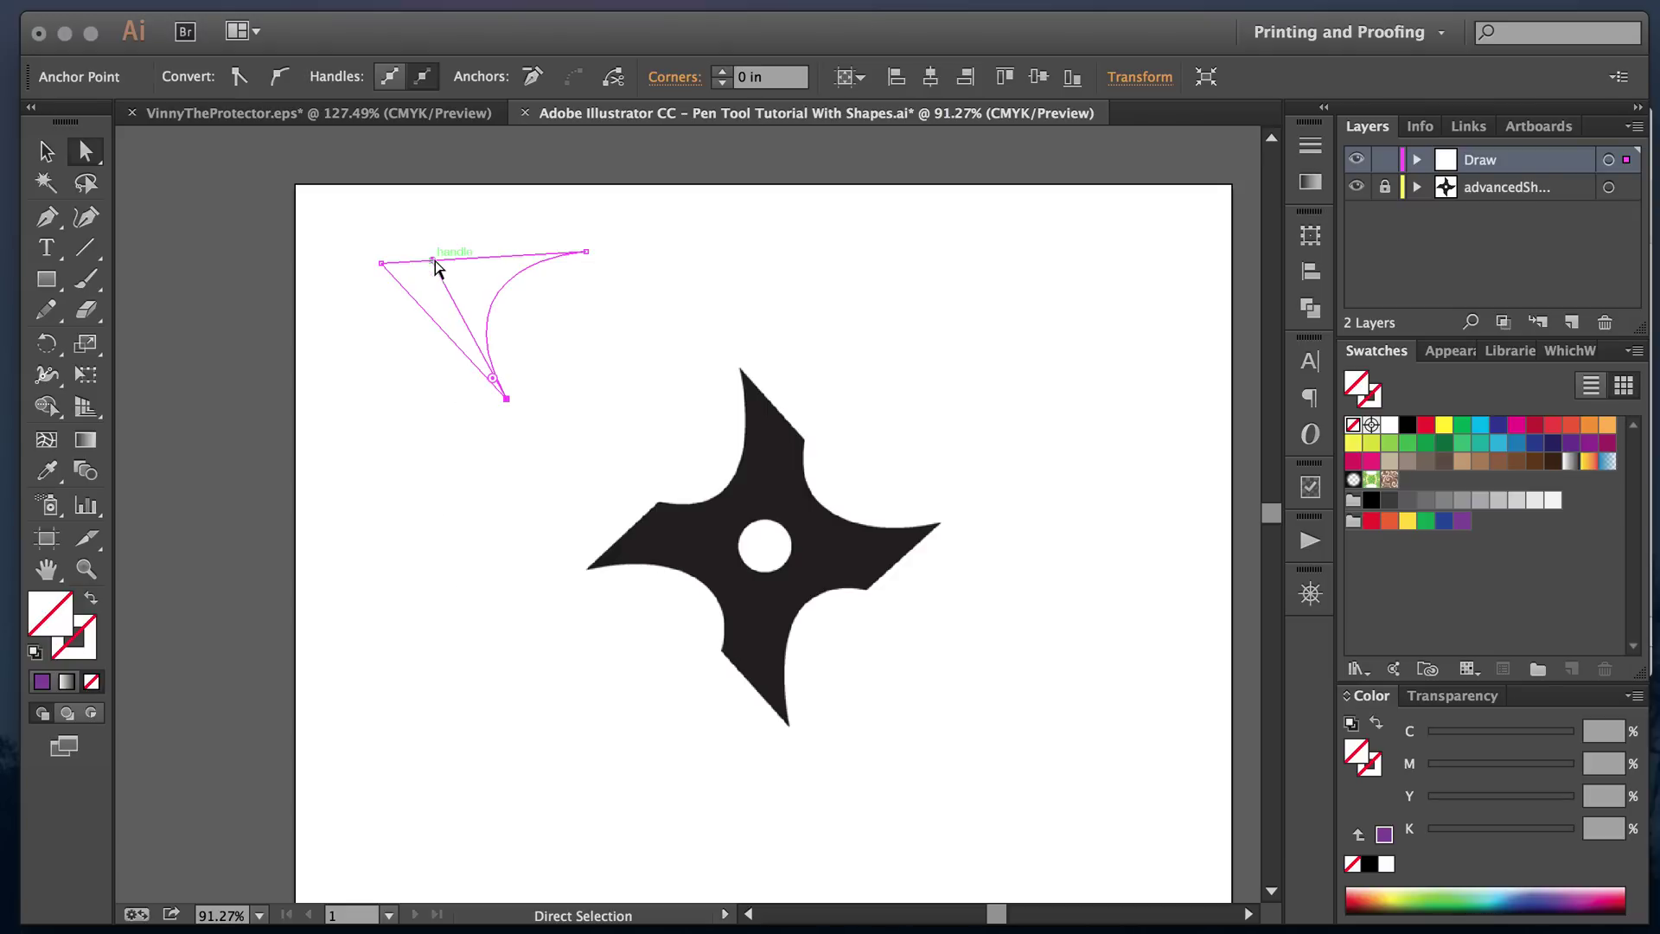
left_click_drag(434, 259, 600, 370)
key("ctrl+j")
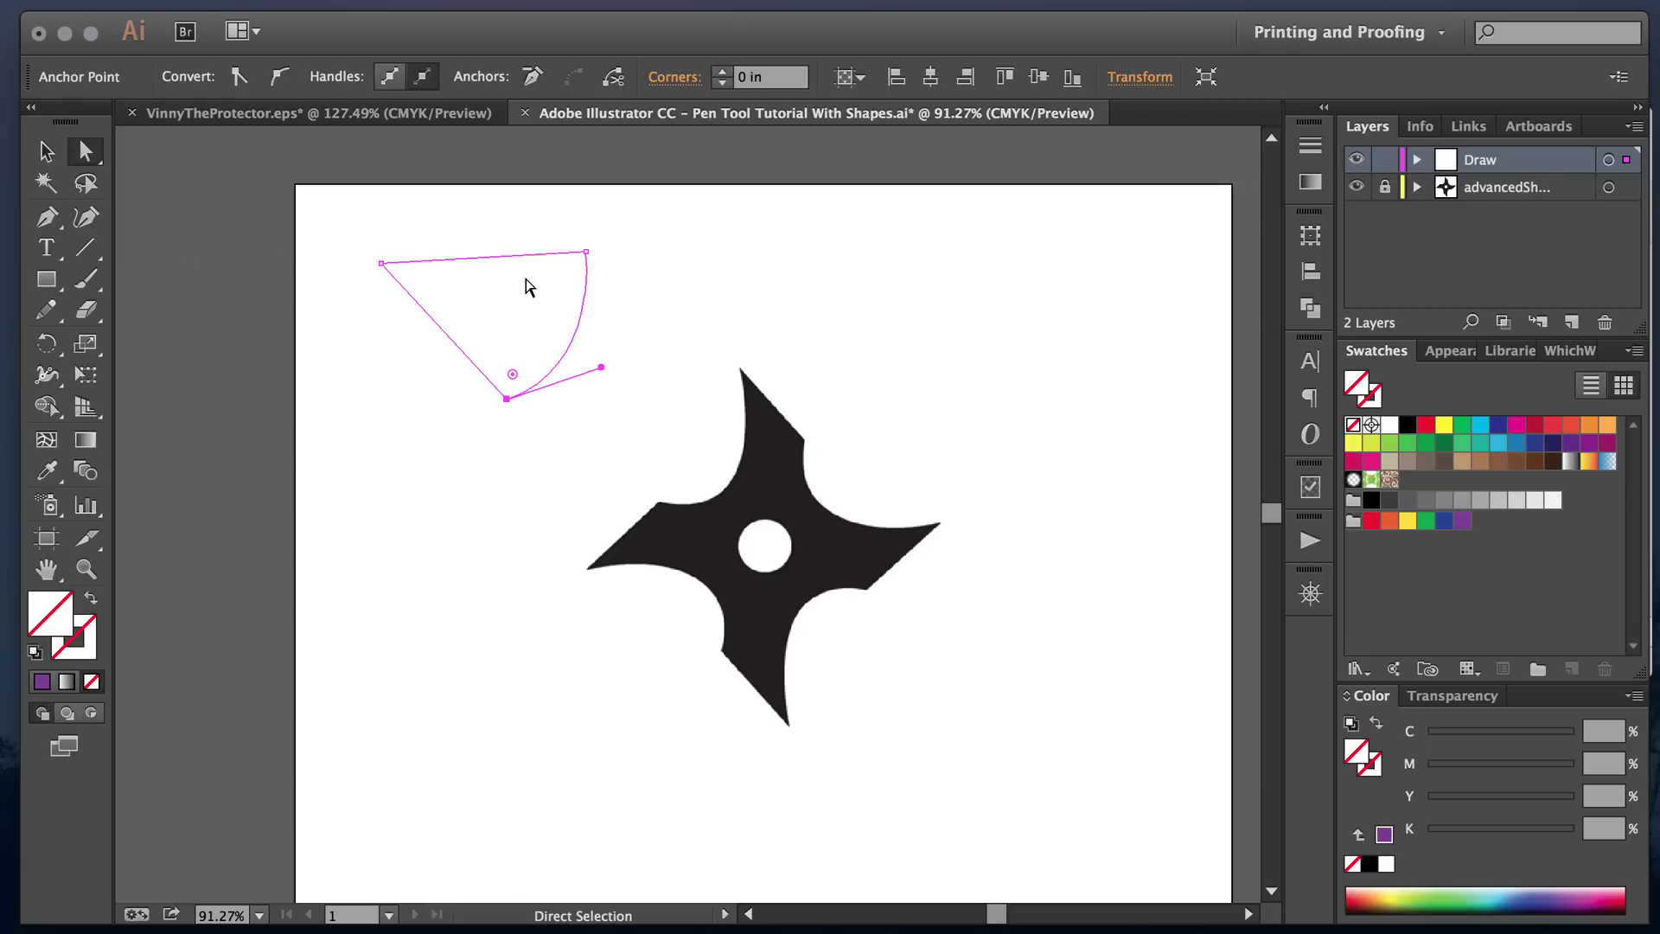
Step: Delete the unfilled practice path and begin a new path with a horizontal segment about 1.66 in long
key("v")
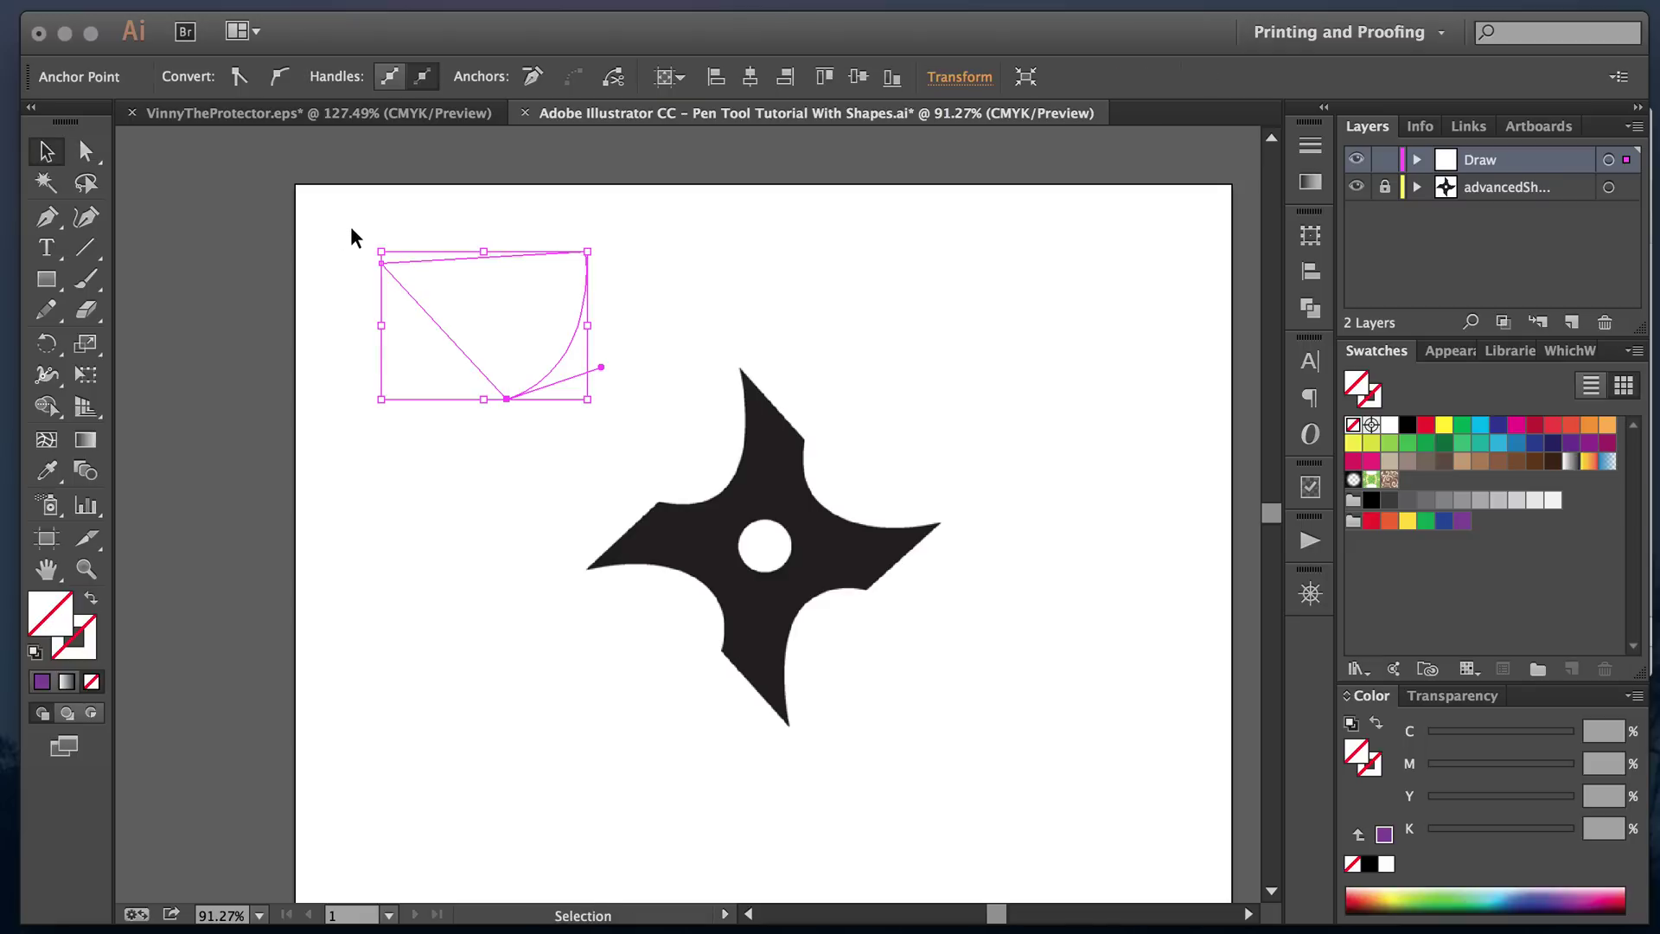
left_click(344, 218)
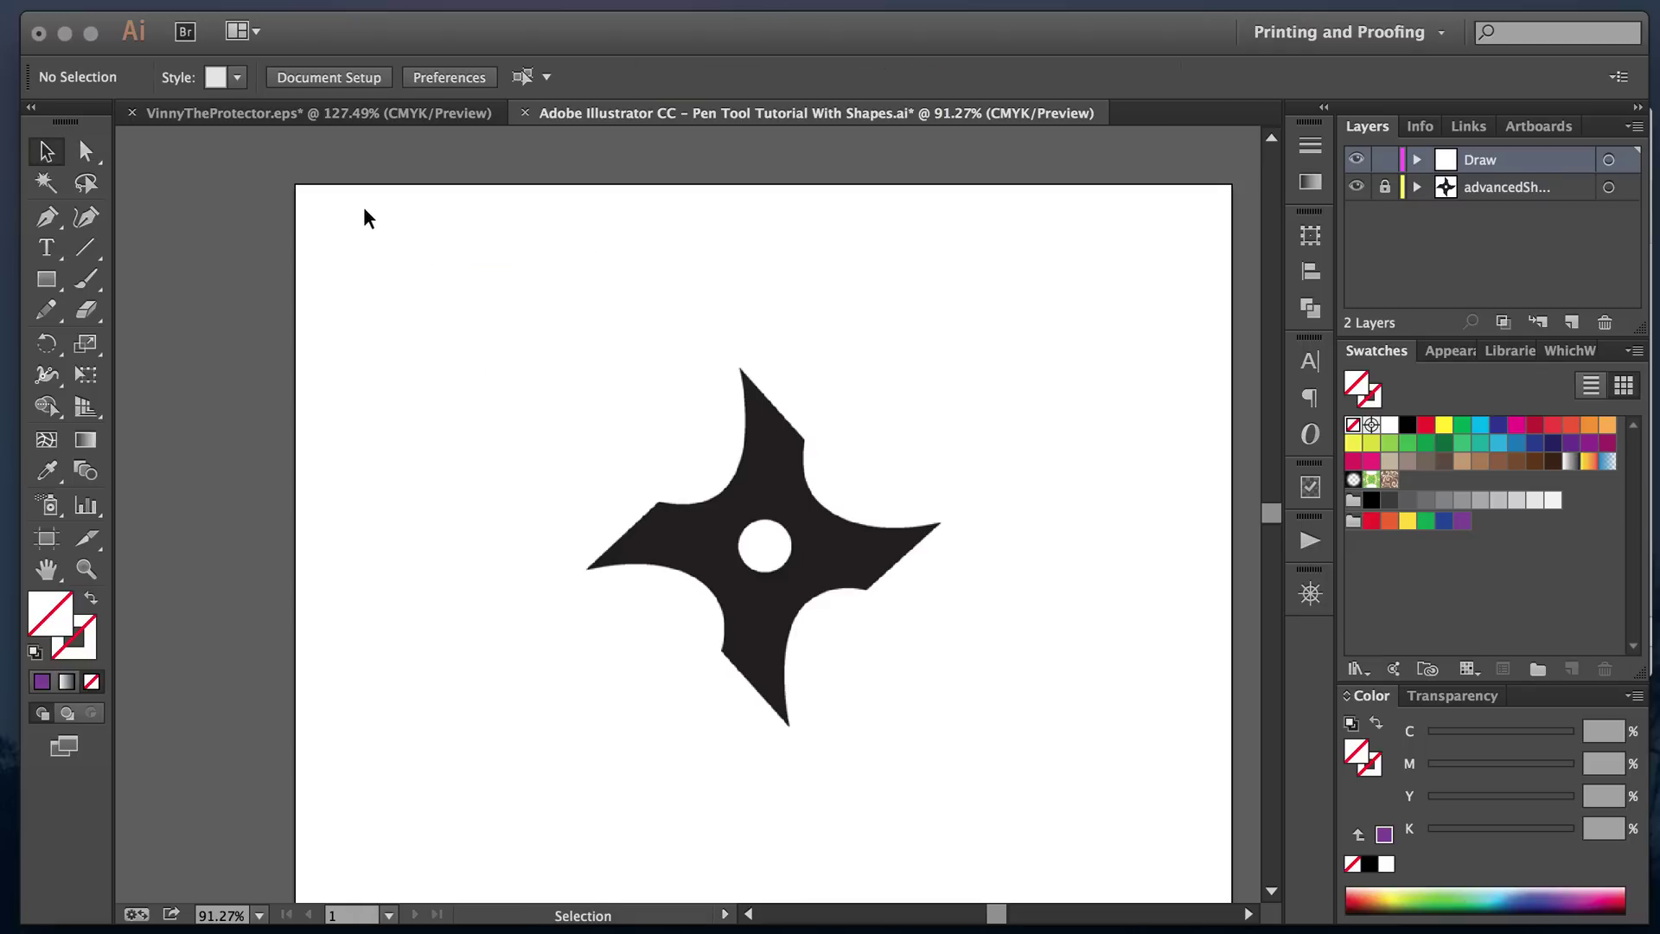
left_click(47, 216)
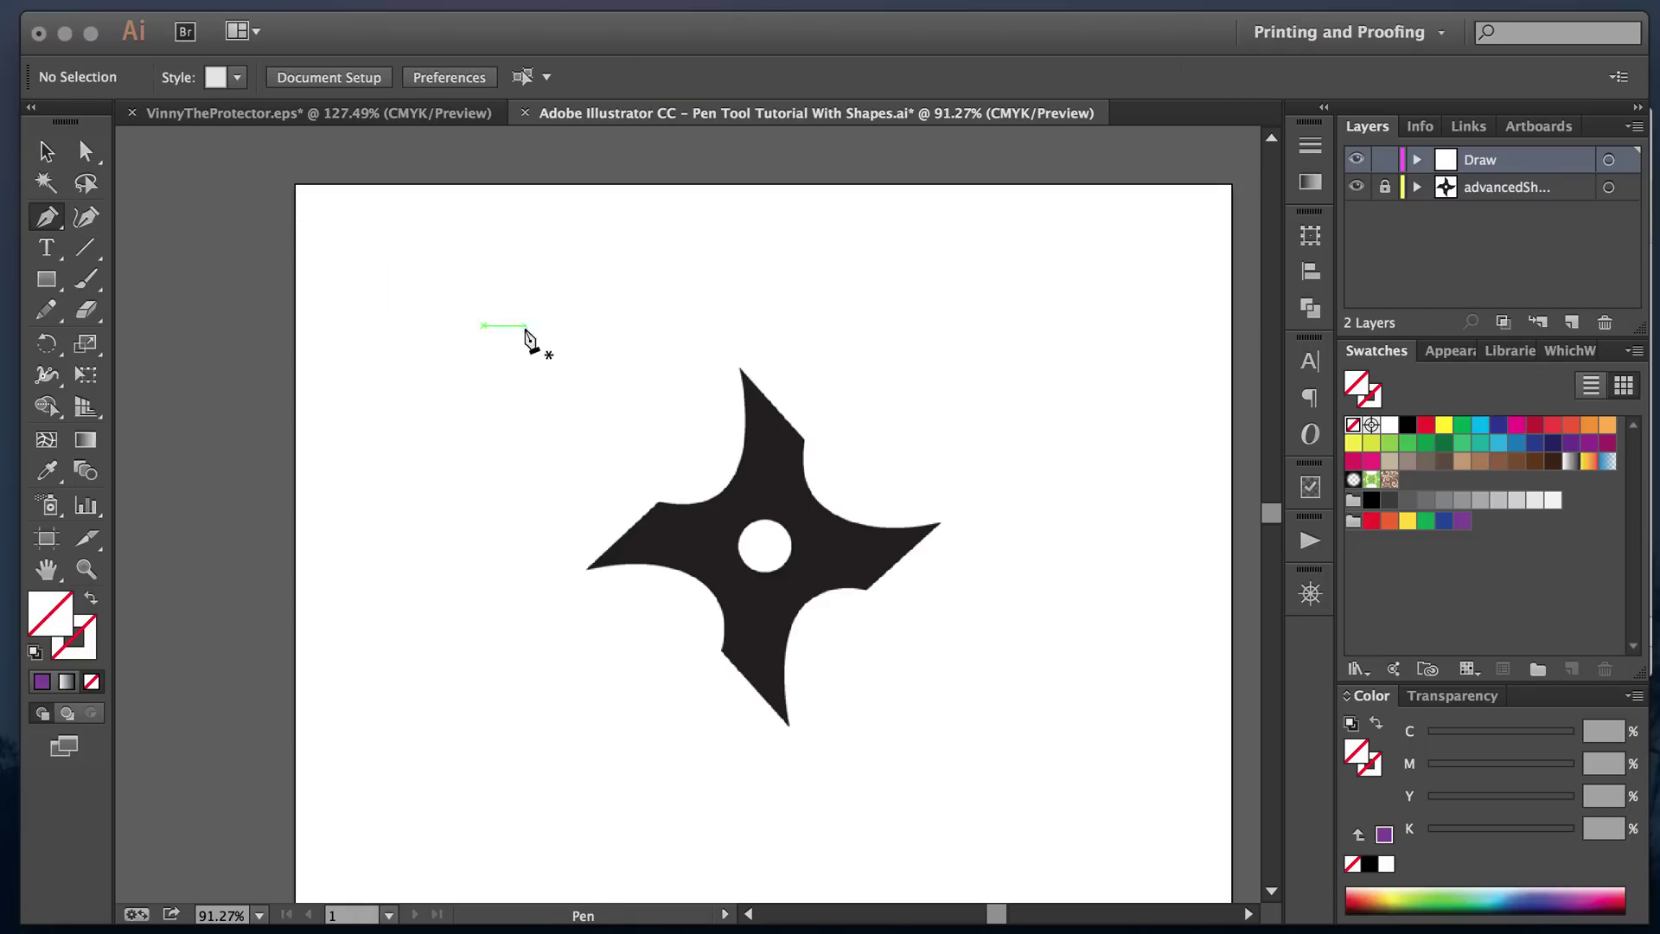
key("v")
left_click_drag(325, 226, 546, 396)
key("Delete")
left_click(356, 232)
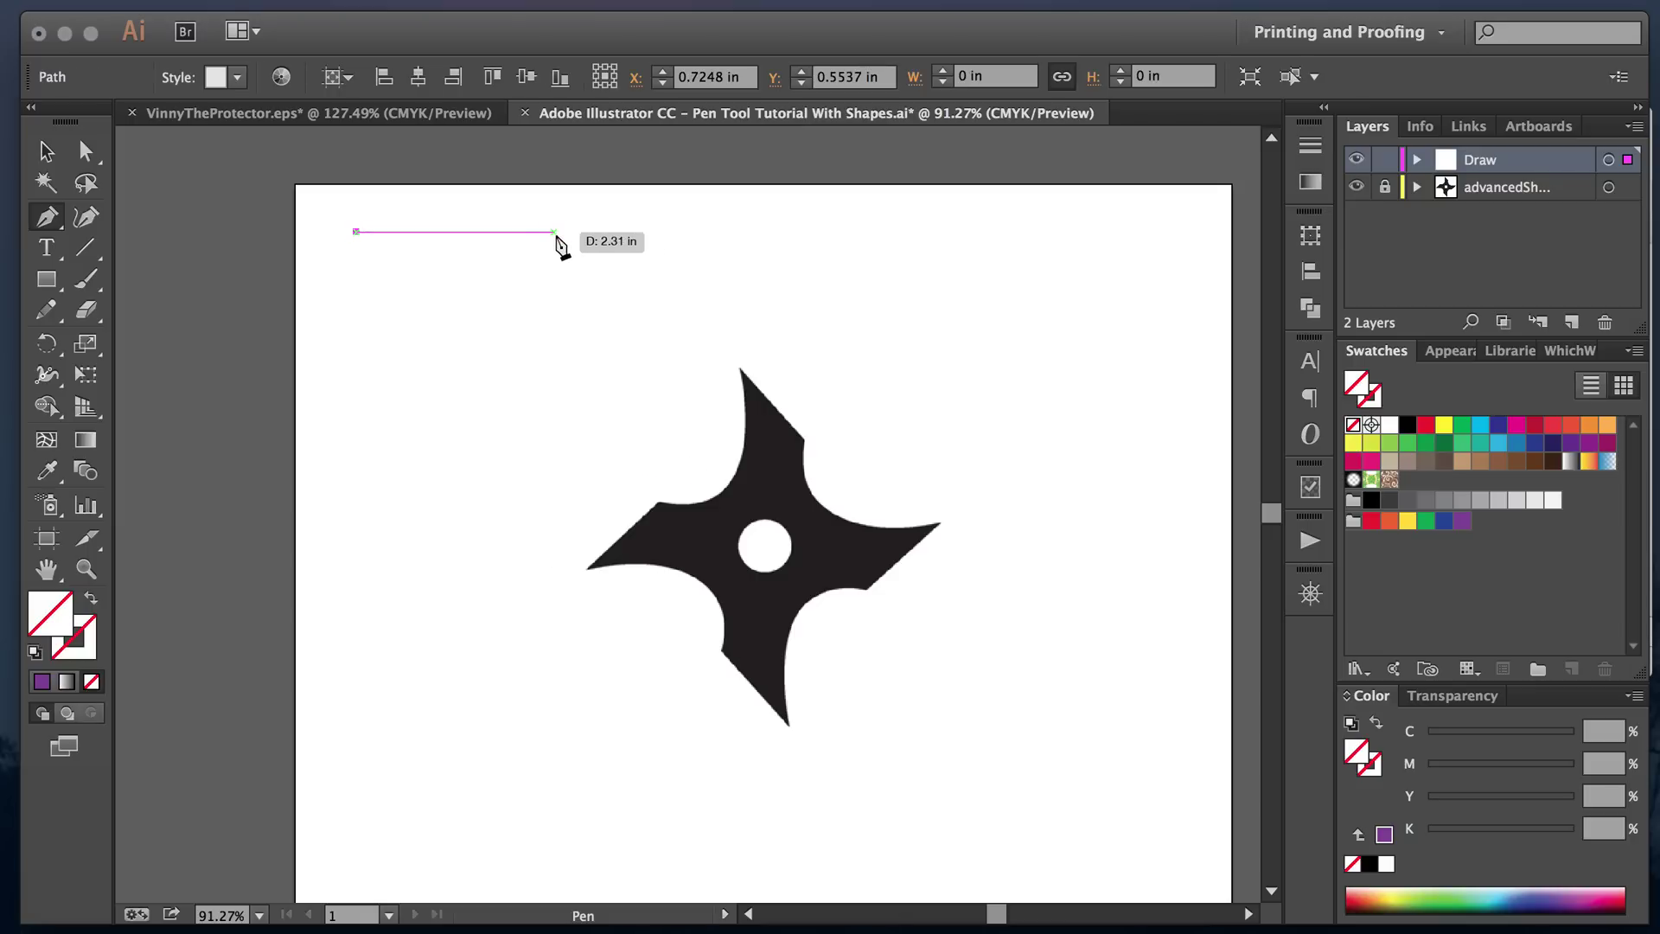
left_click(454, 232, "shift")
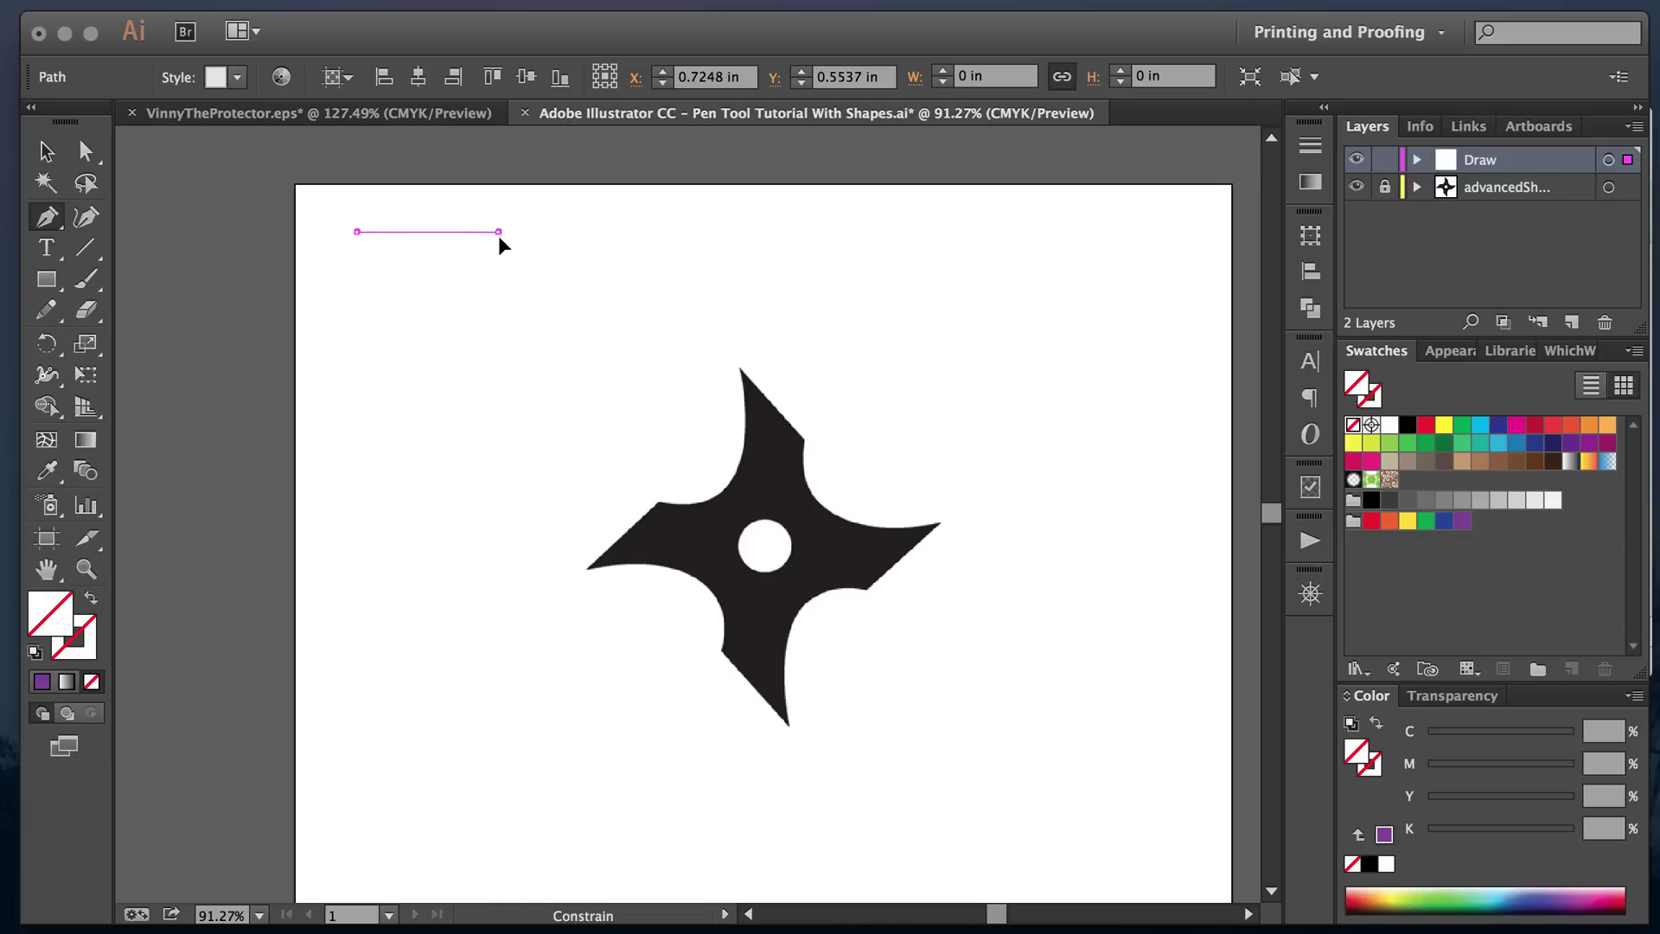
Step: Add a downward-curving anchor and close the path at its start, forming a teardrop
left_click_drag(498, 231, 483, 325)
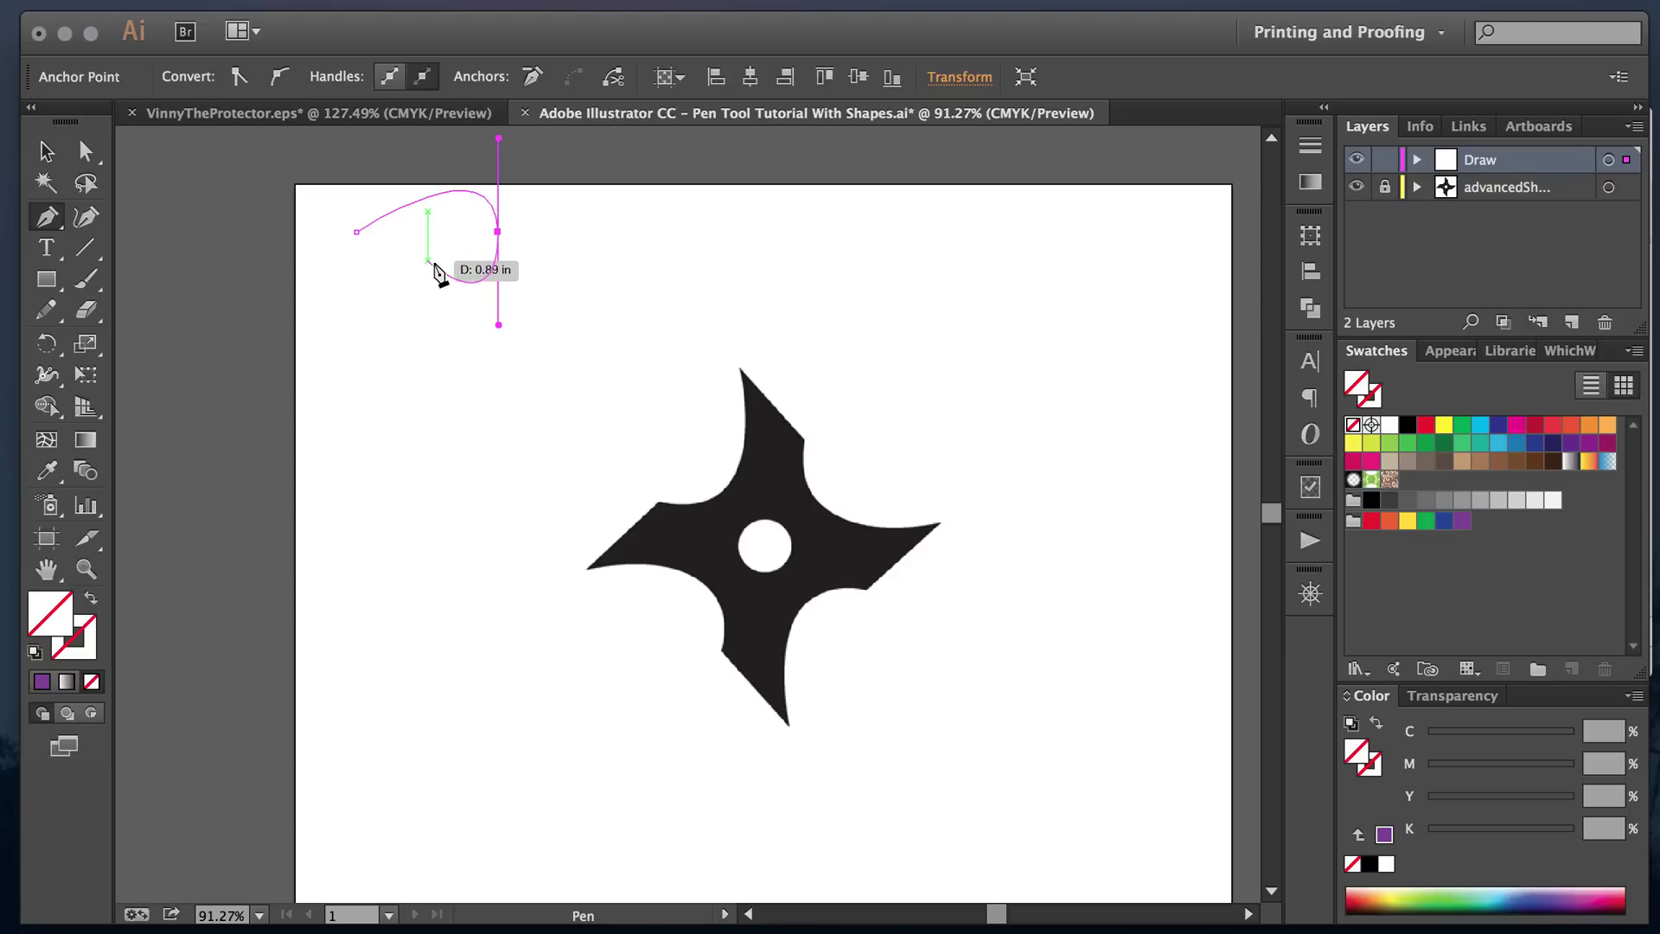
left_click(355, 234)
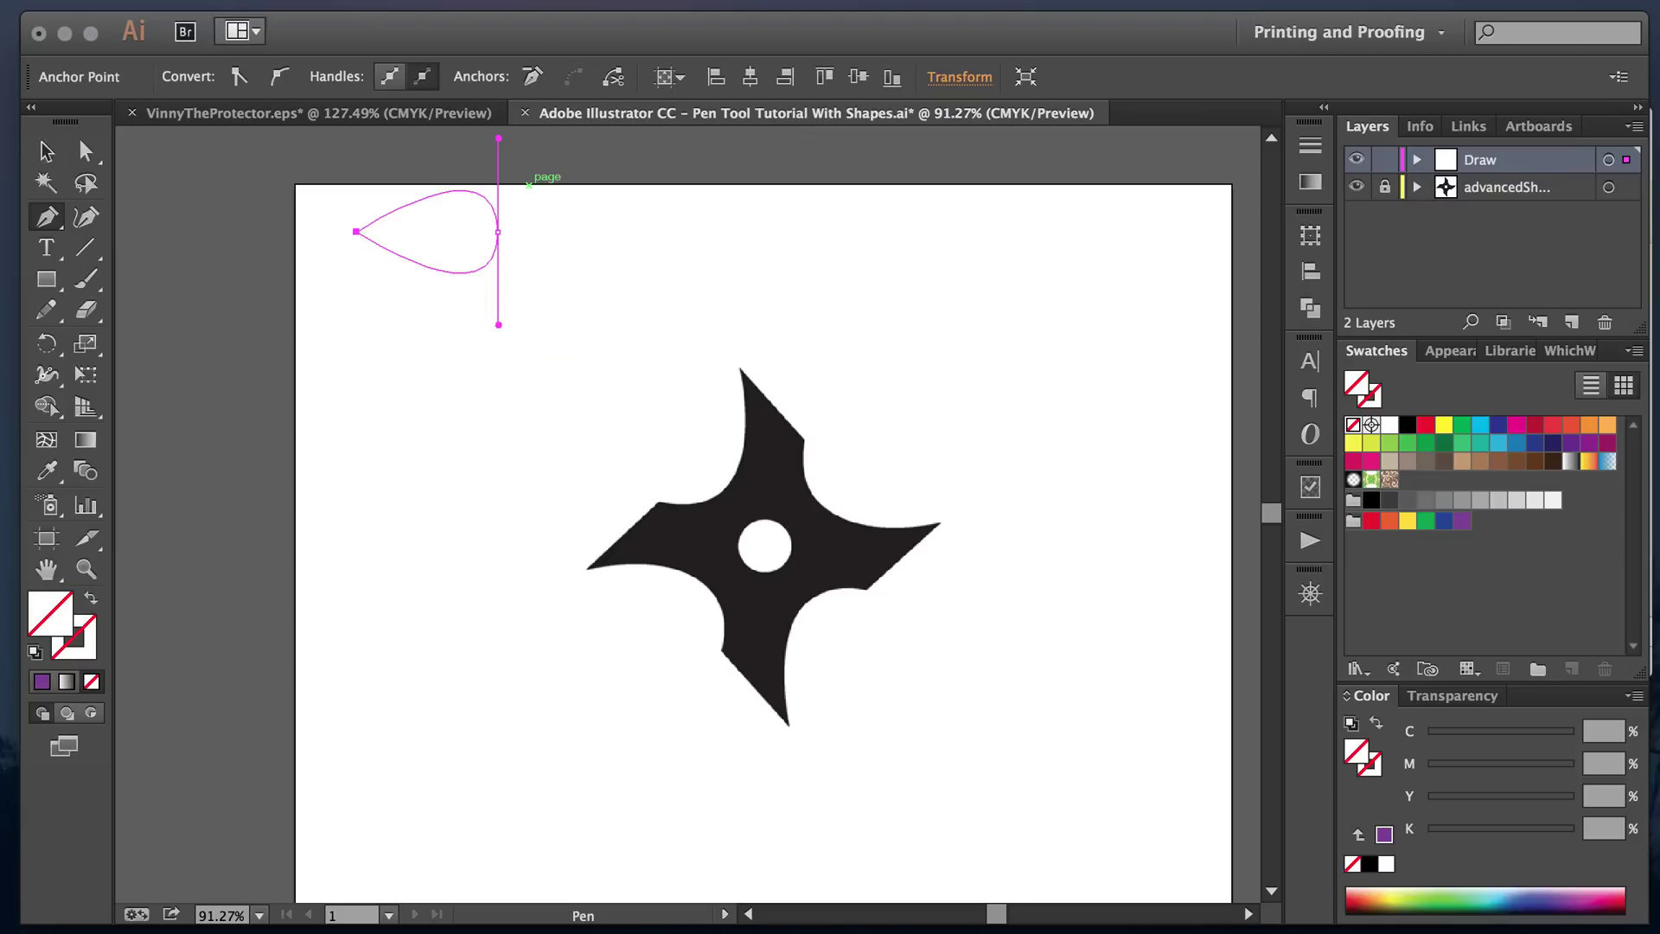
Step: Remove the teardrop practice path and deselect everything on the artboard
key("v")
key("super+a")
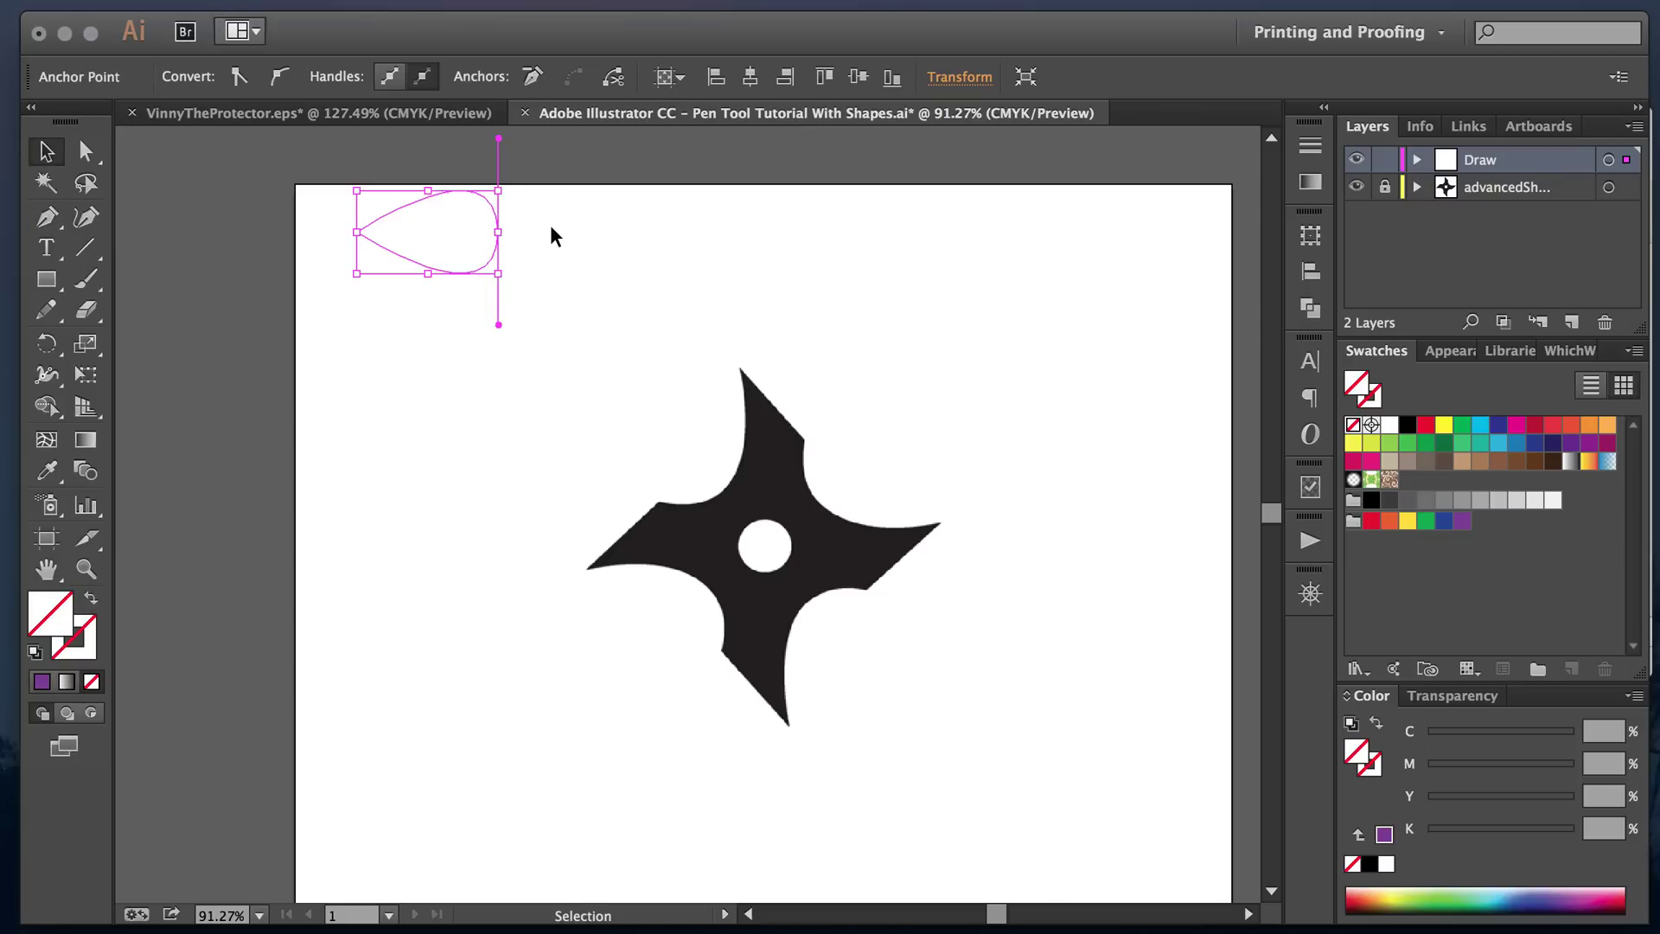
key("super+z")
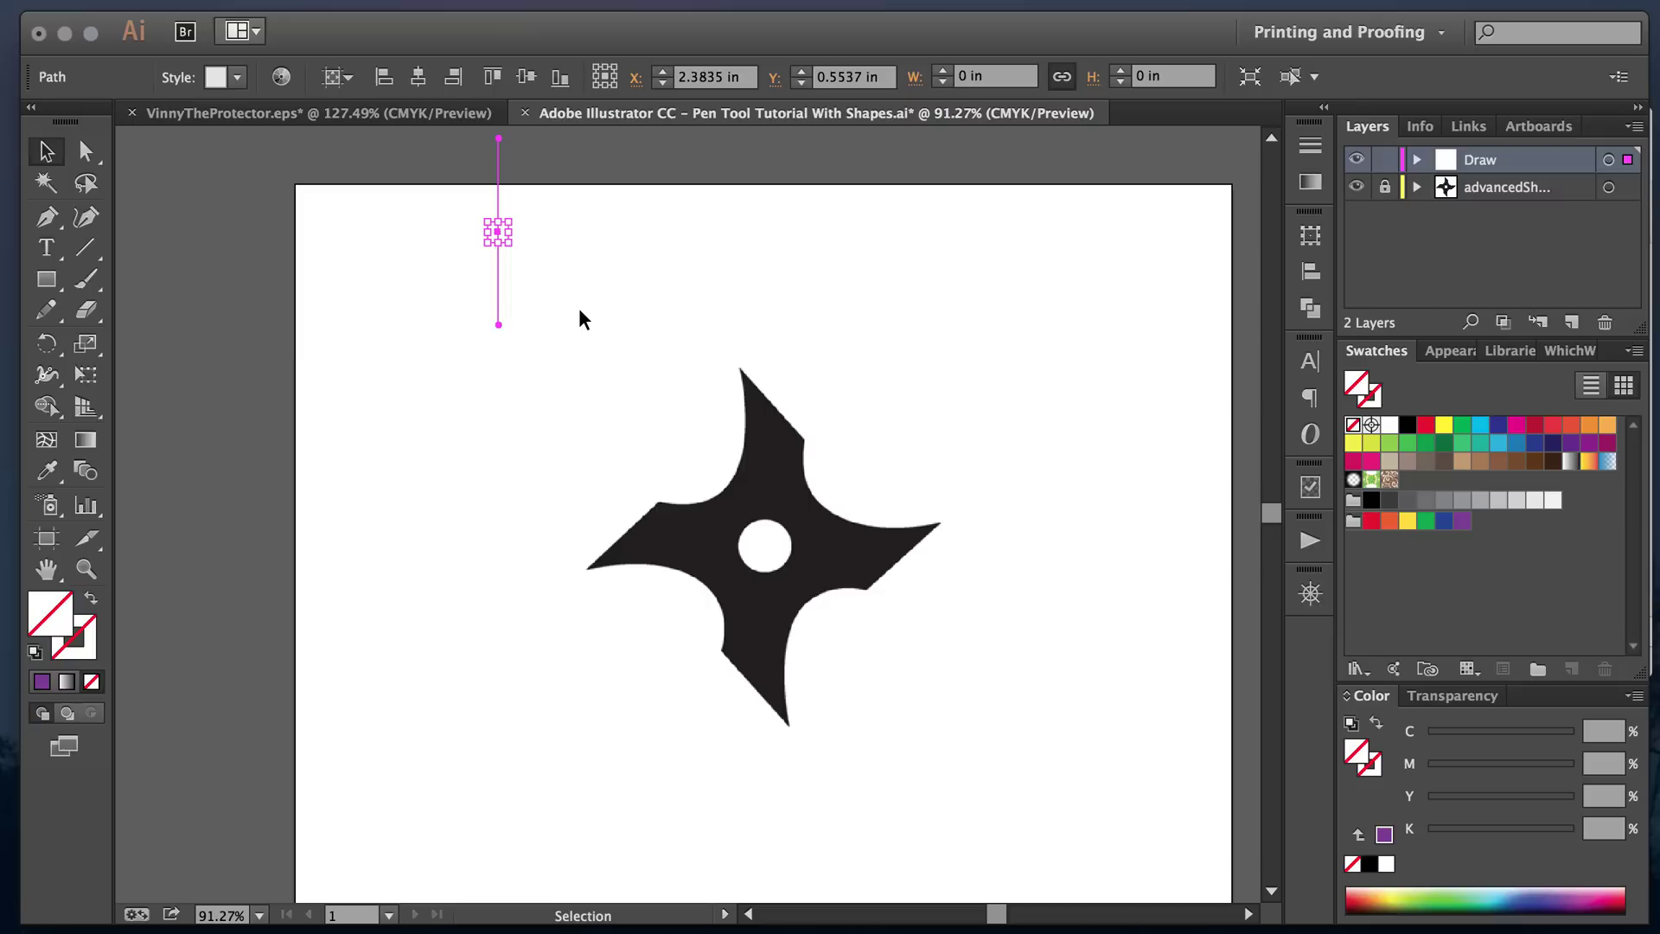
left_click(579, 319)
Step: Zoom in to about 160% on the throwing star and frame it in the window
scroll(567, 348, "down", 6)
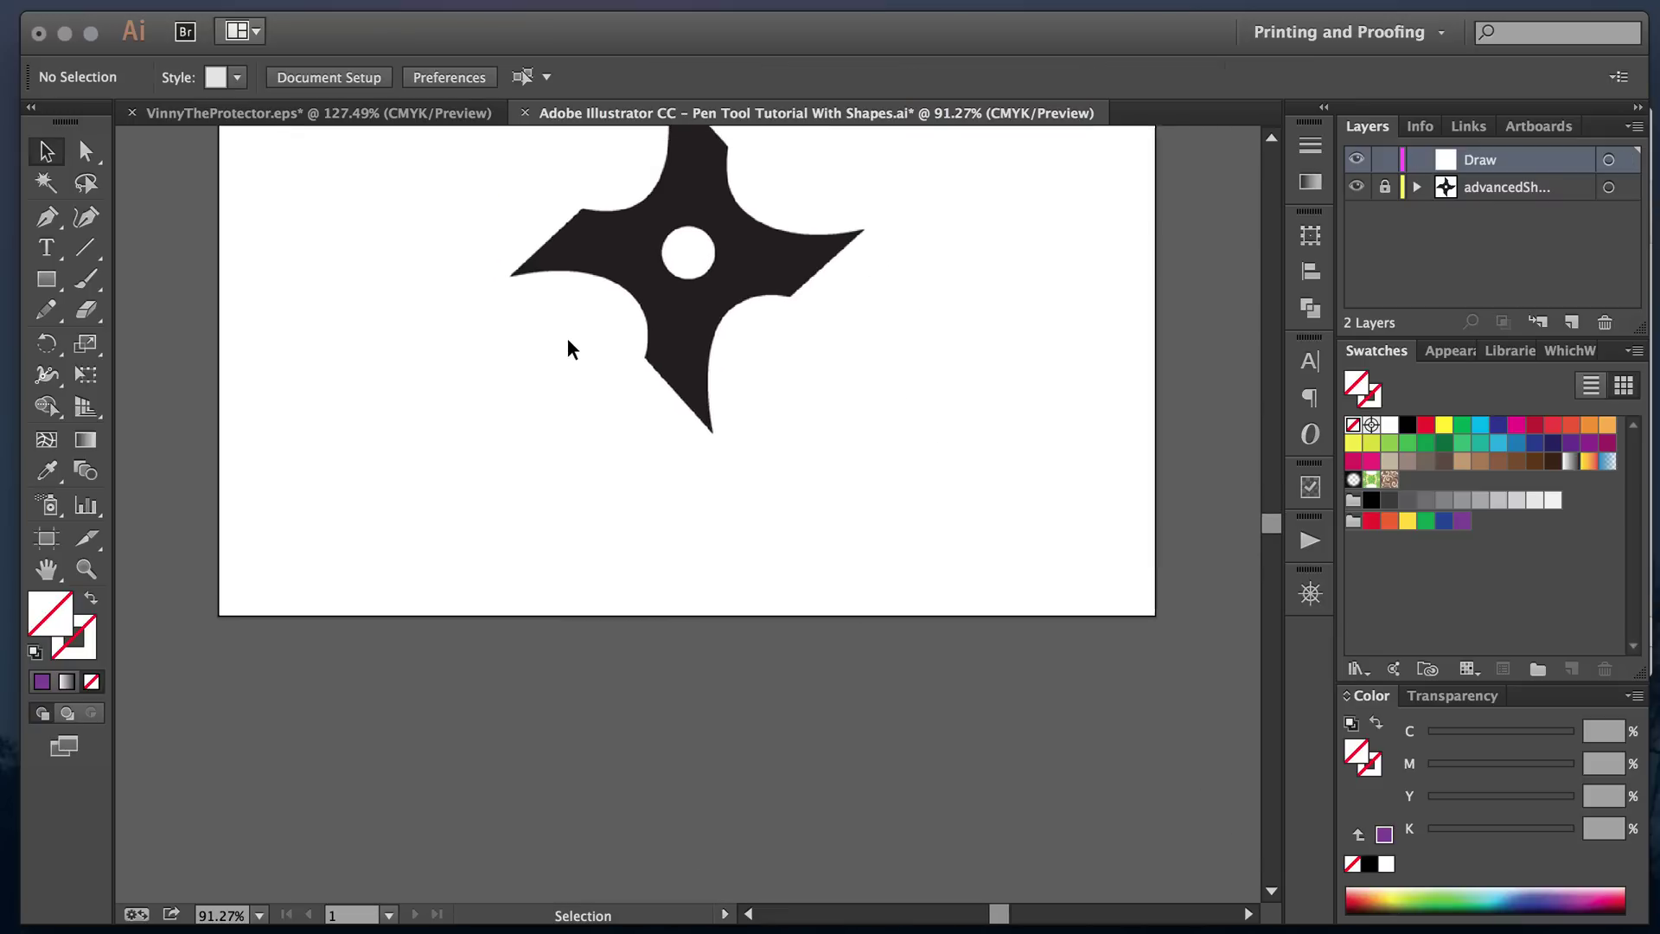
scroll(567, 348, "up", 3)
scroll(567, 349, "right", 2)
key("super+equal")
key("super+equal")
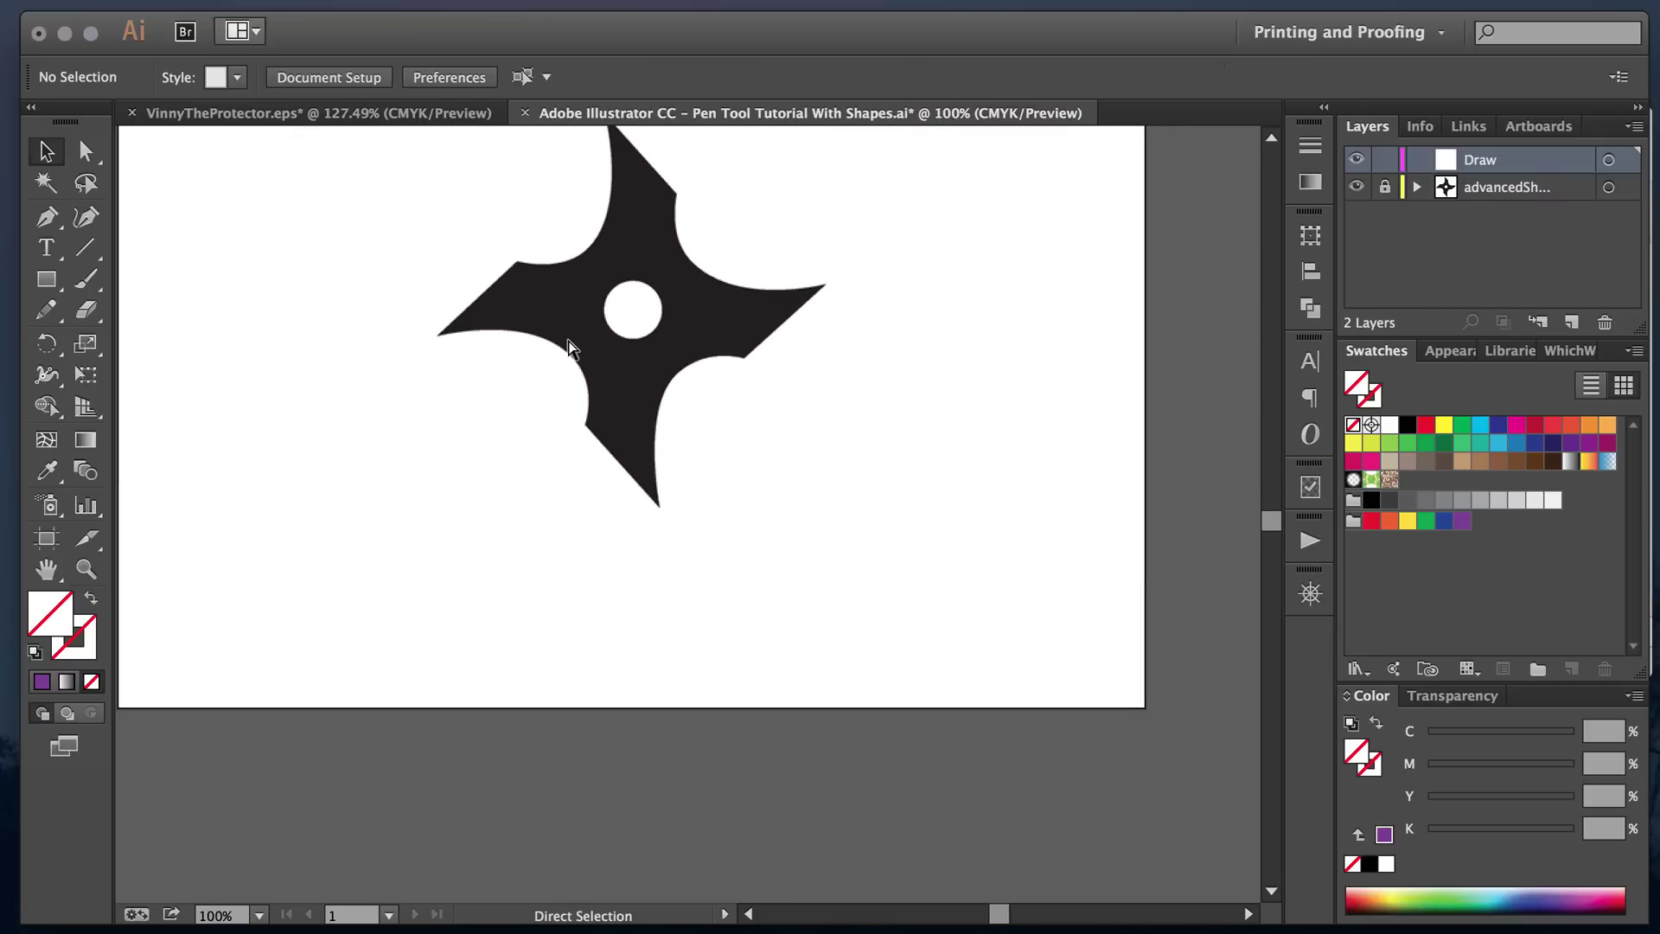
scroll(567, 341, "up", 6)
scroll(567, 341, "left", 1)
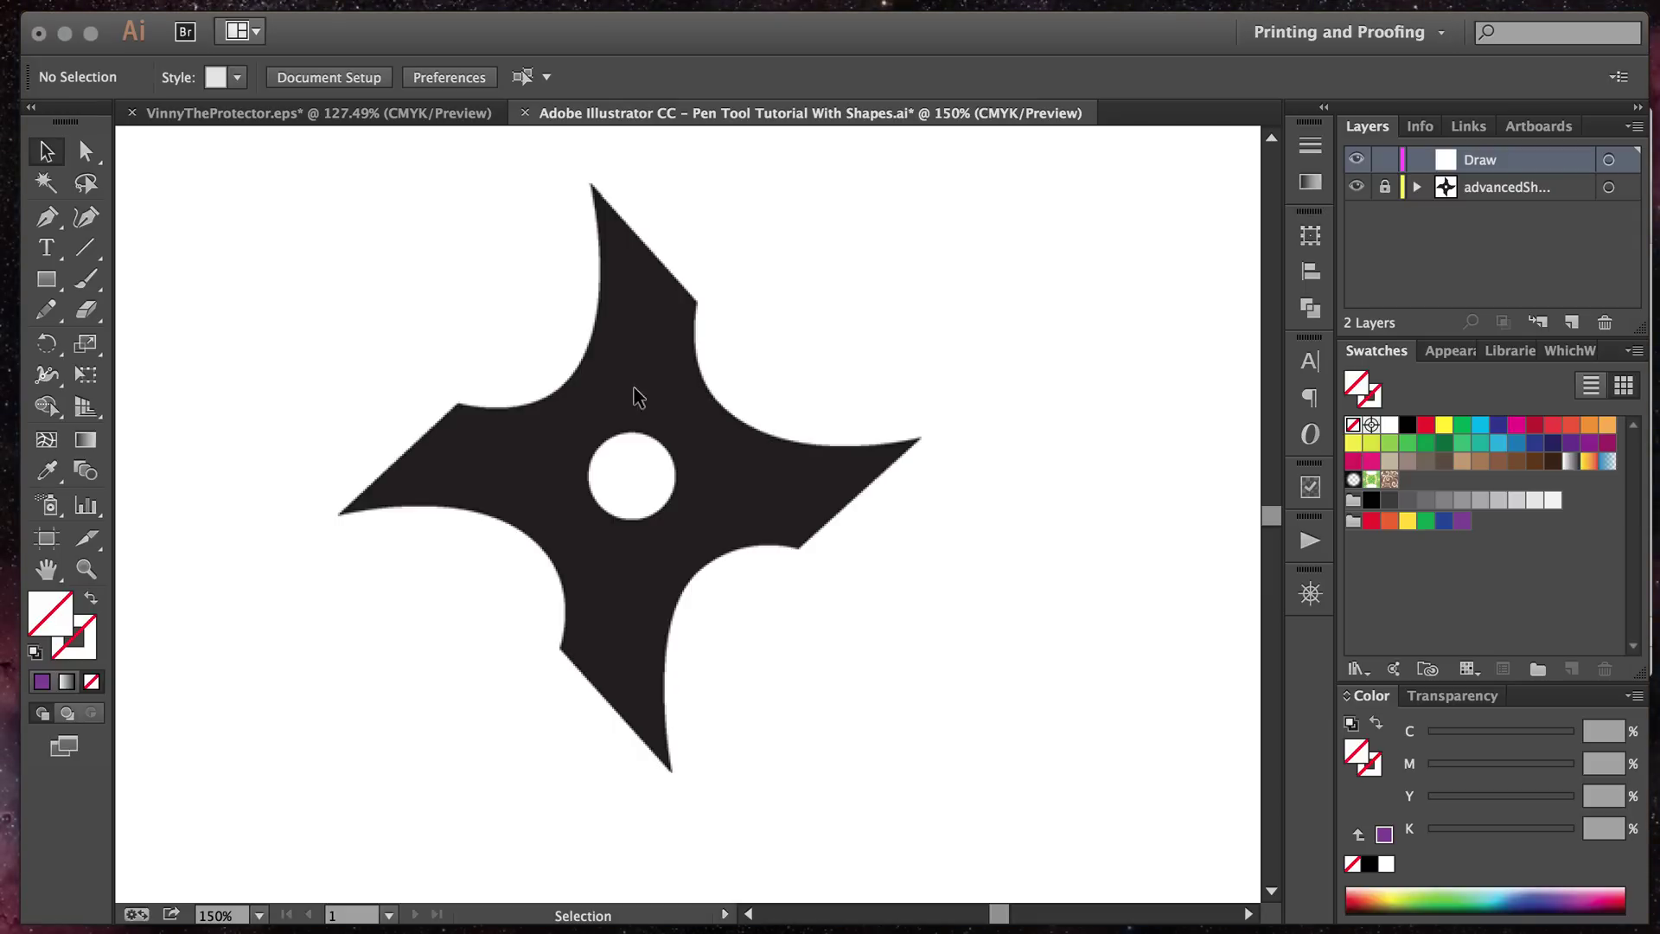
scroll(826, 337, "left", 1)
scroll(826, 337, "up", 1)
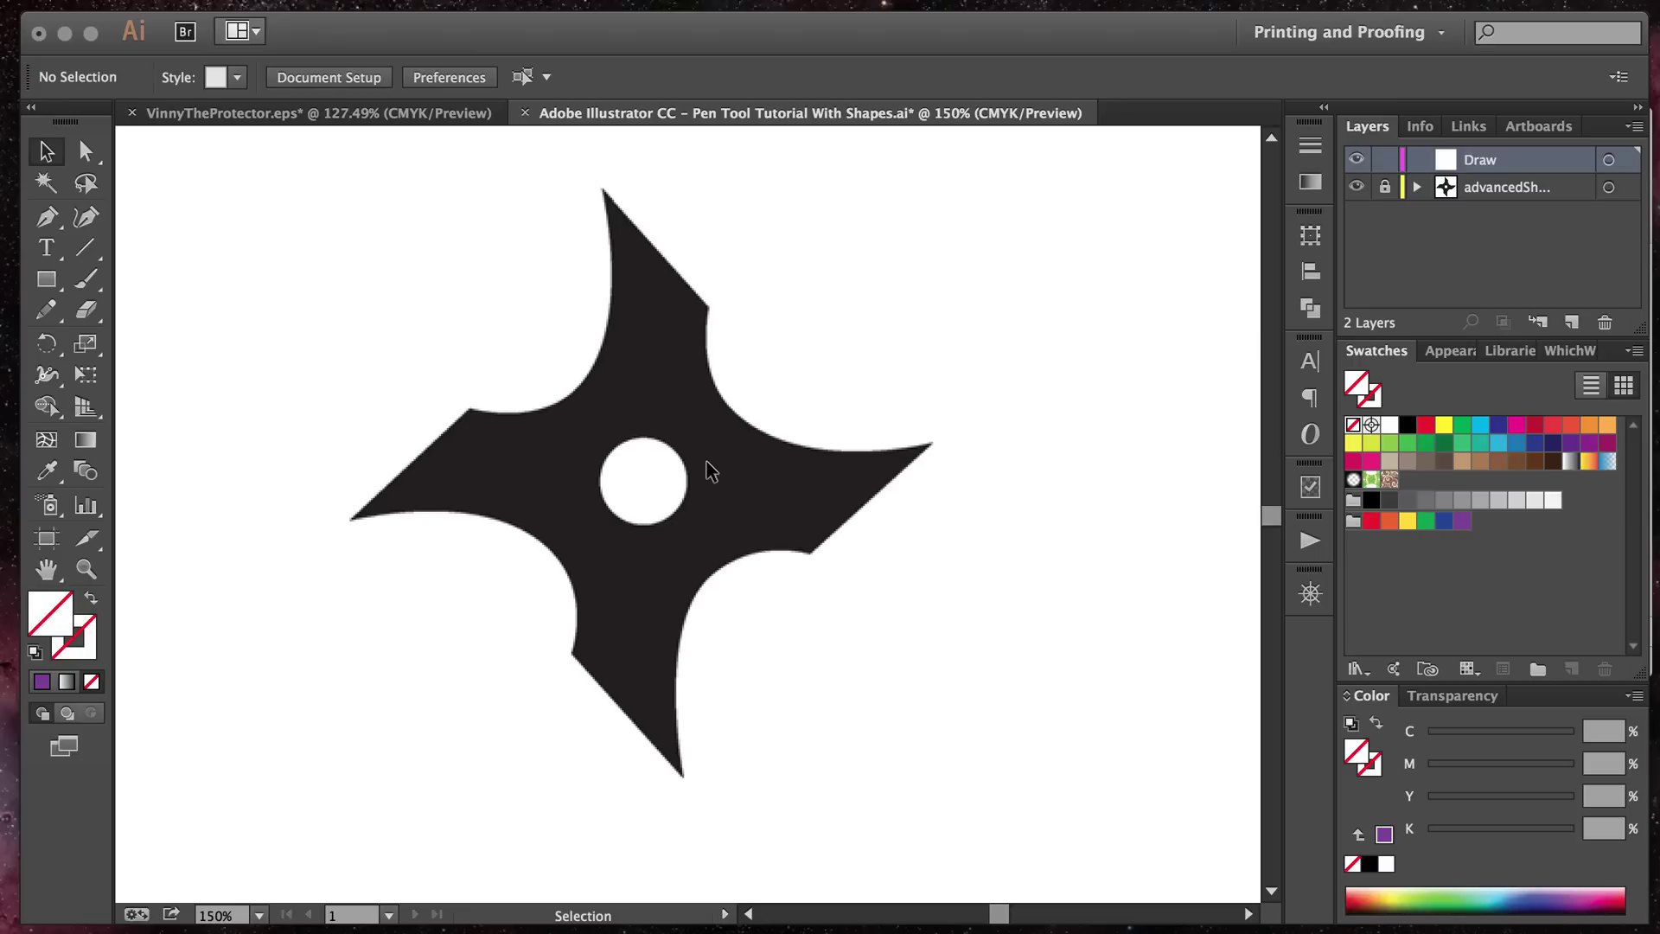
scroll(711, 471, "up", 3)
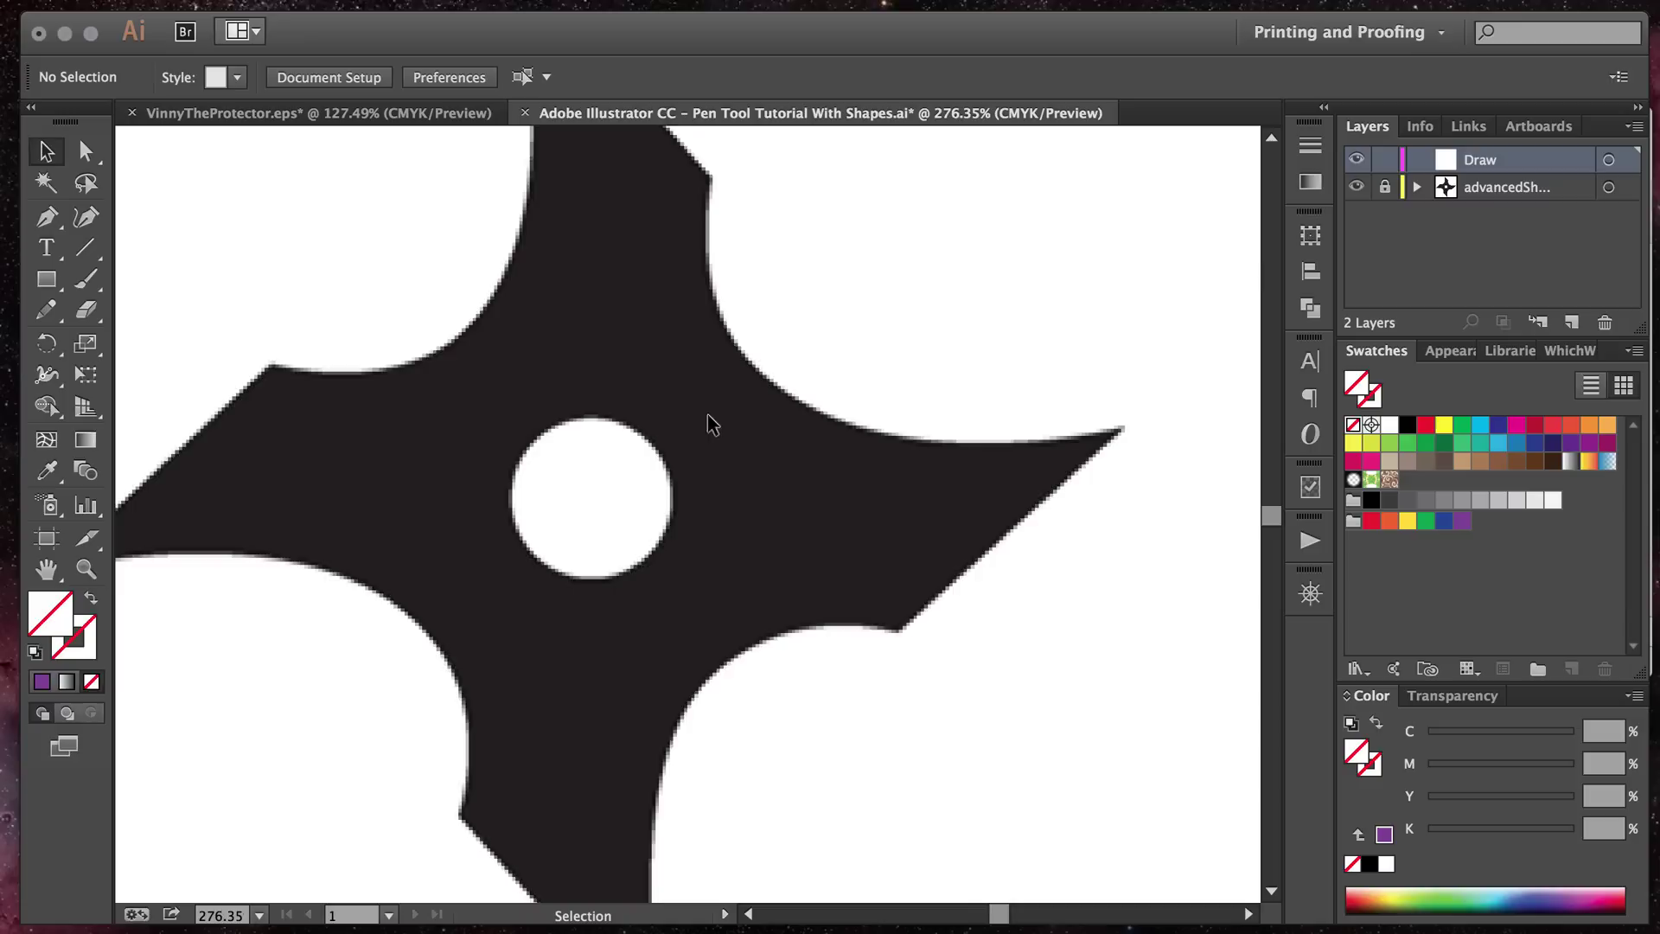
scroll(660, 334, "up", 1)
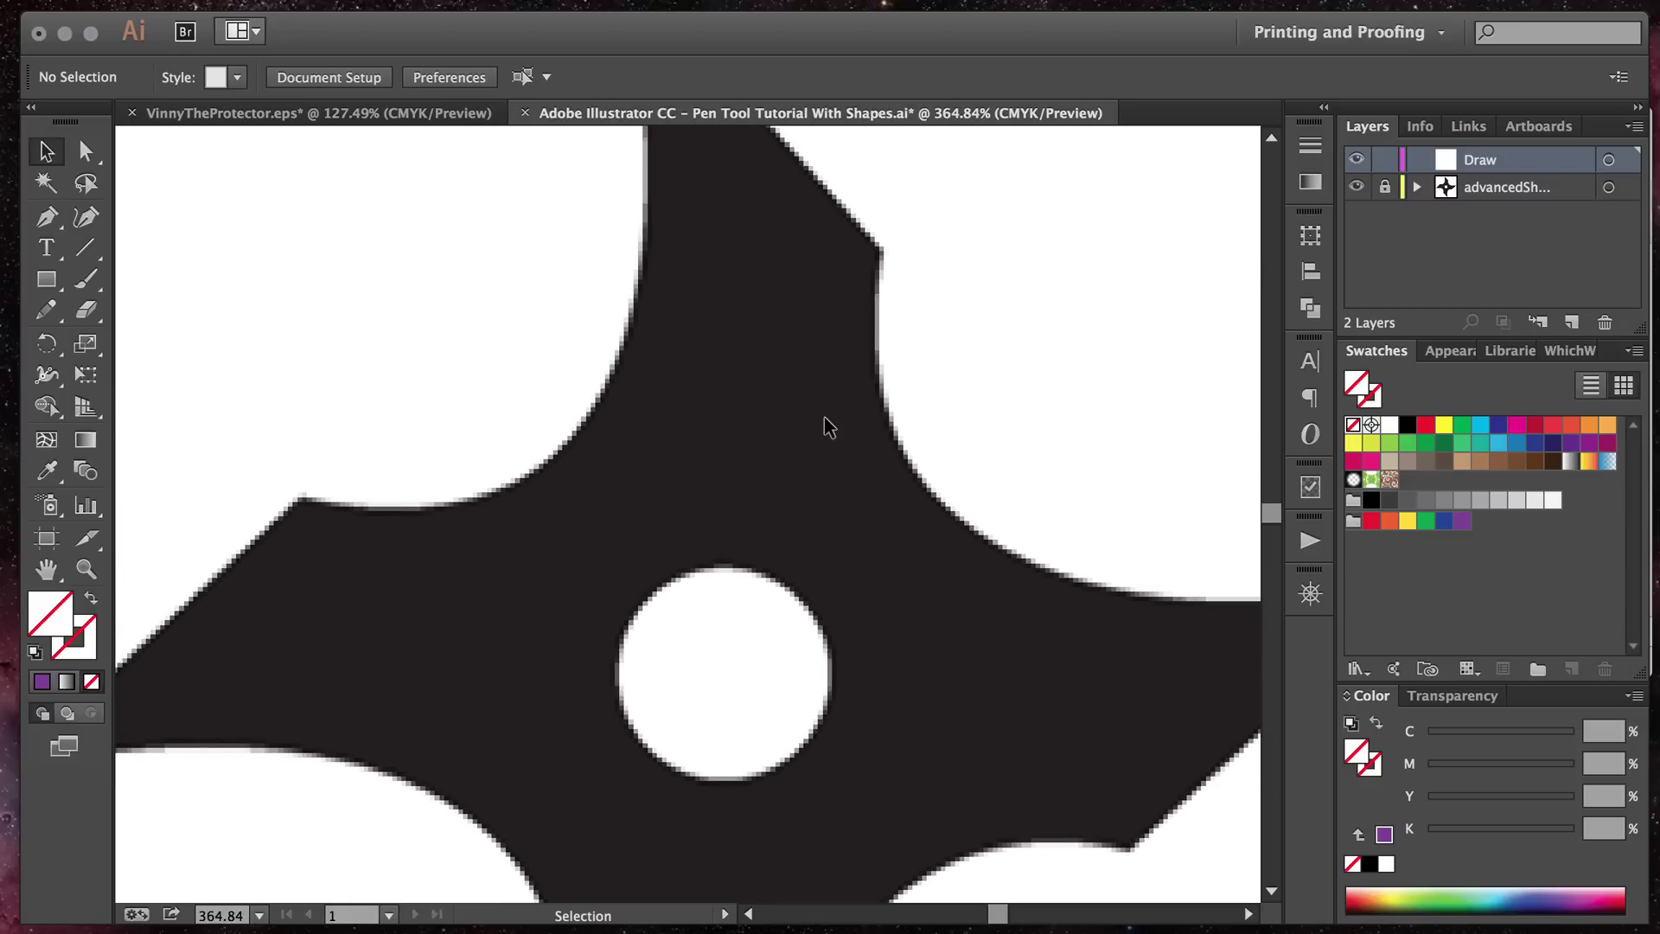
scroll(871, 423, "down", 3)
scroll(872, 423, "right", 4)
scroll(872, 423, "down", 2)
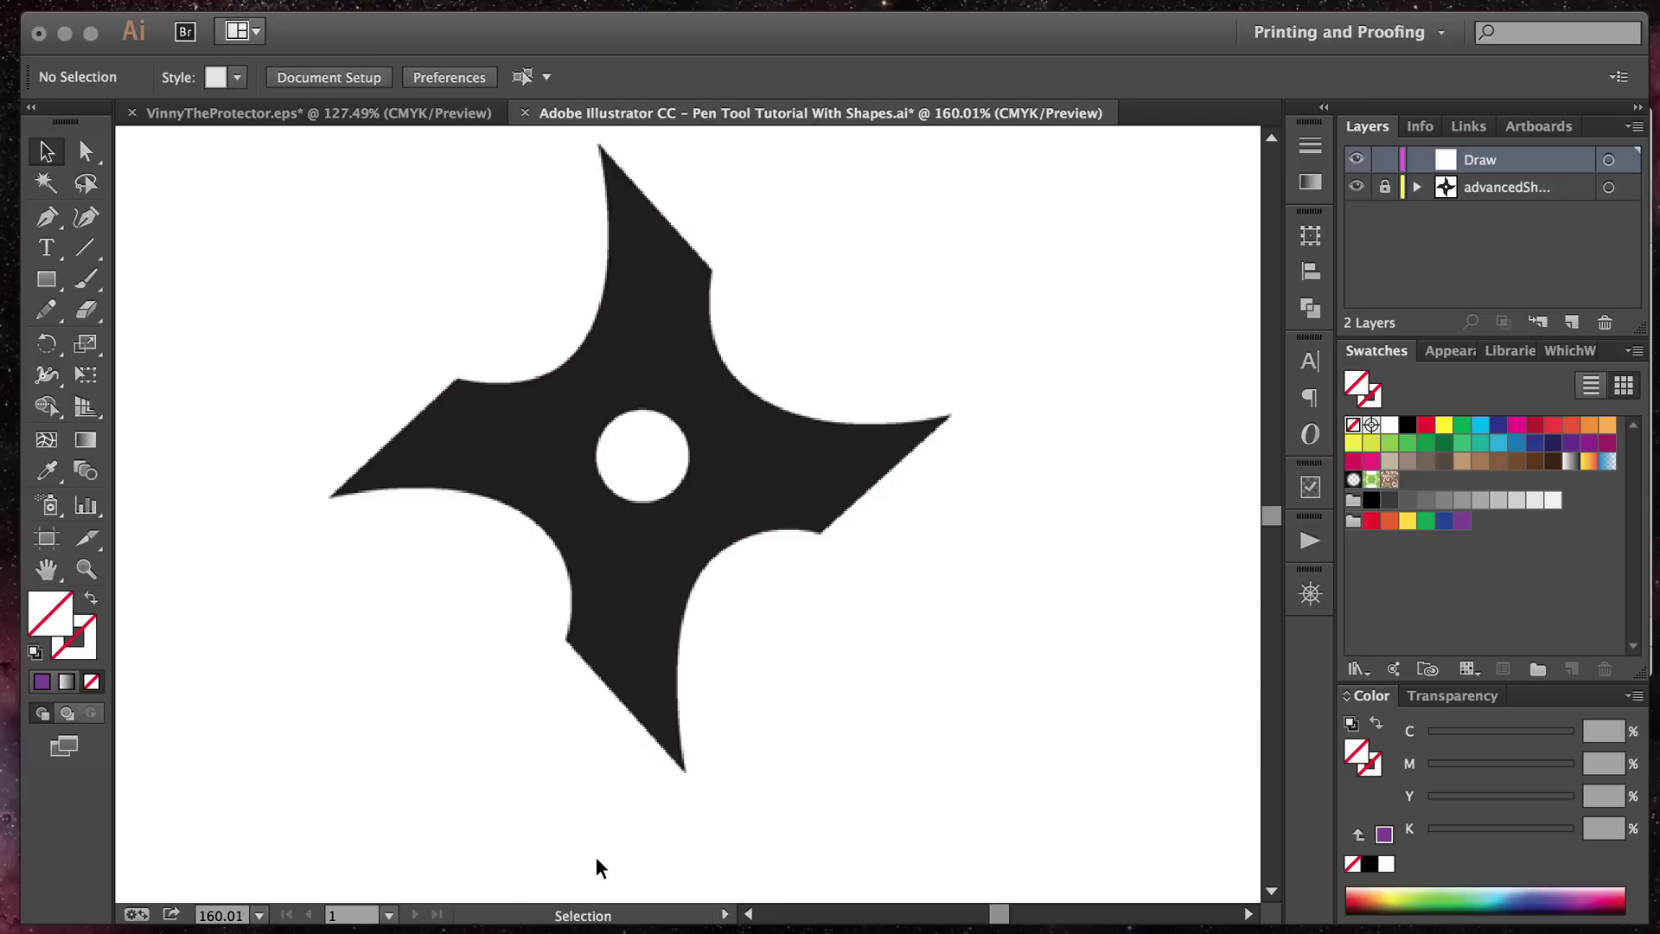
right_click(277, 933)
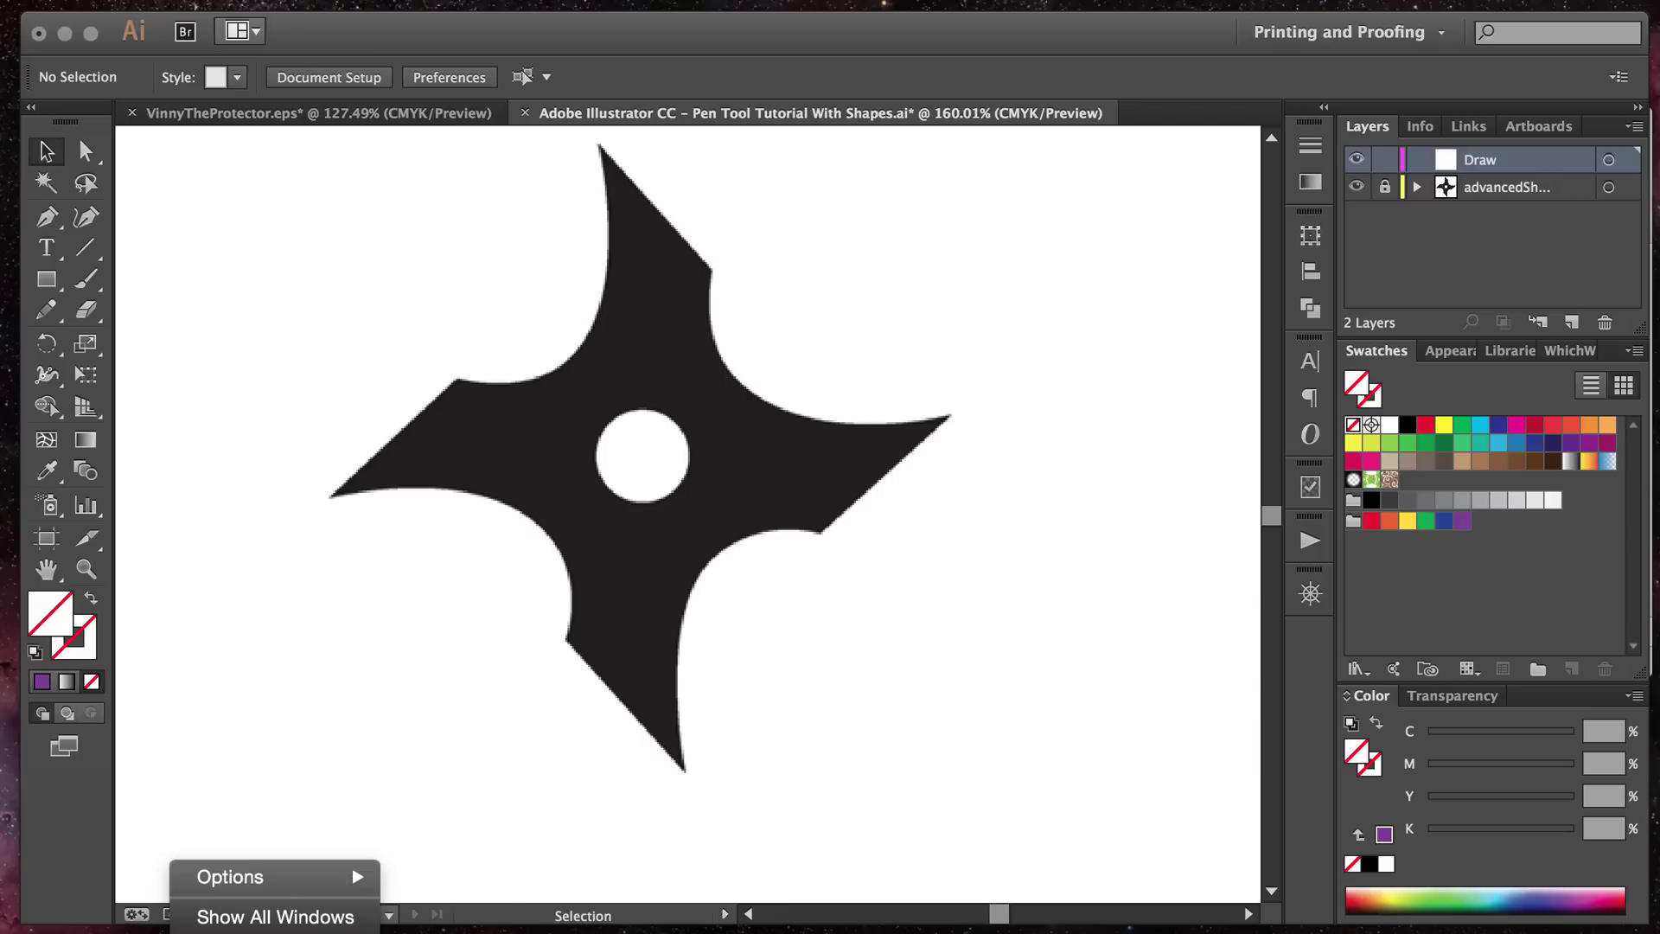
left_click(1086, 631)
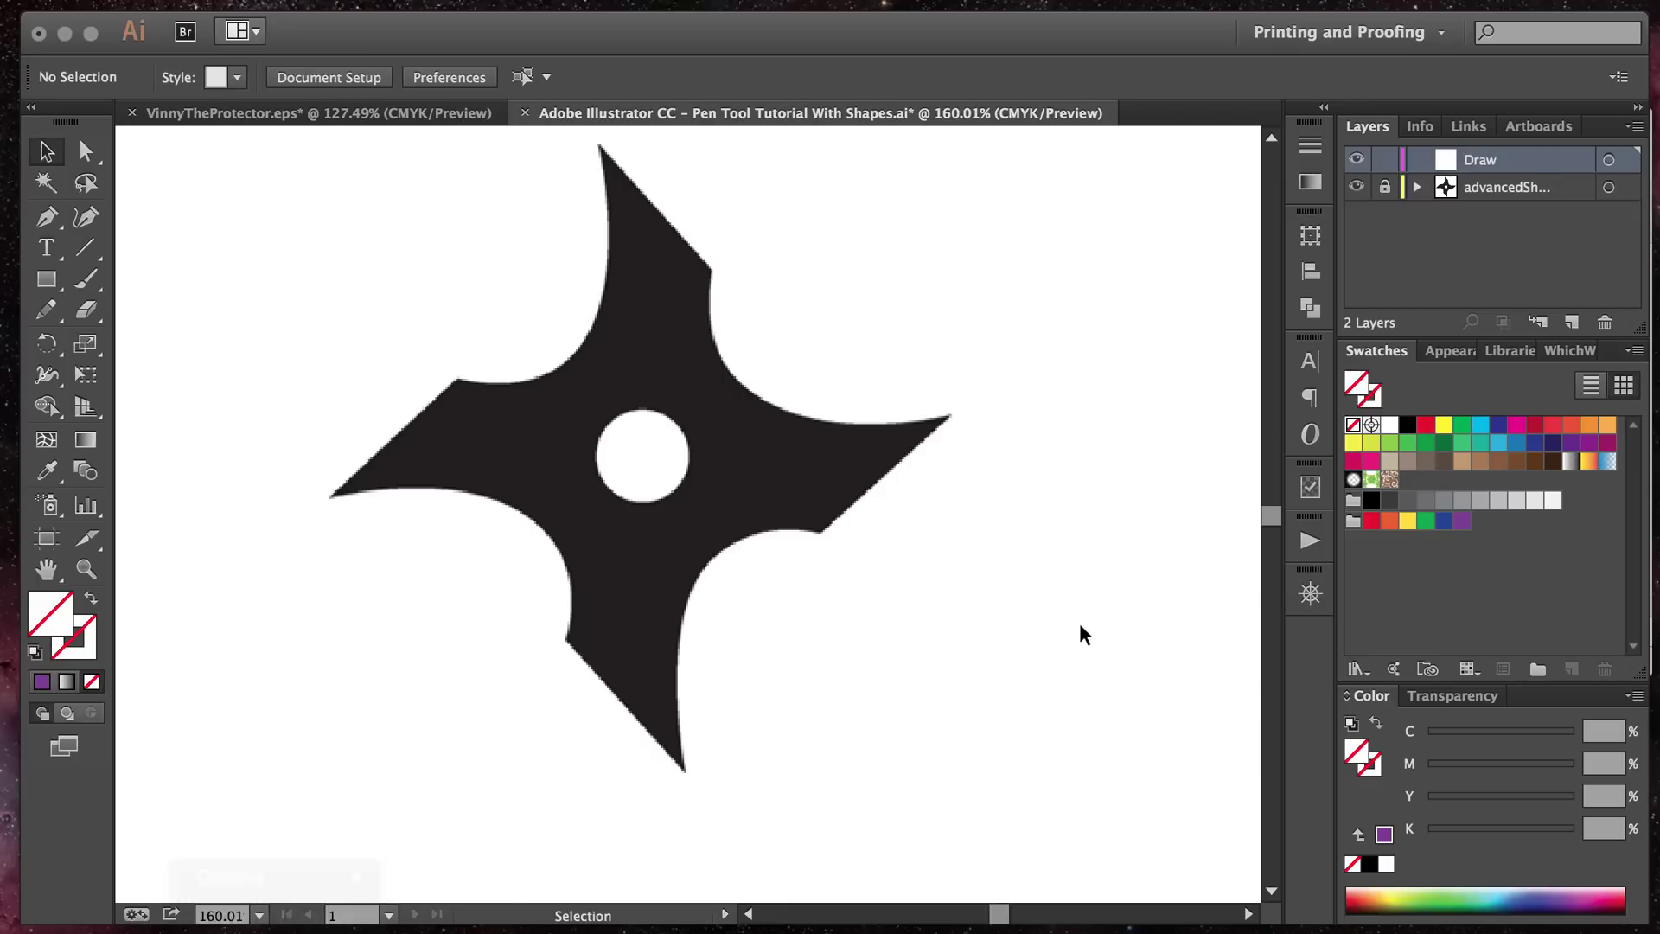
Step: Change the Draw layer's colour to Light Red in Layer Options
double_click(1460, 159)
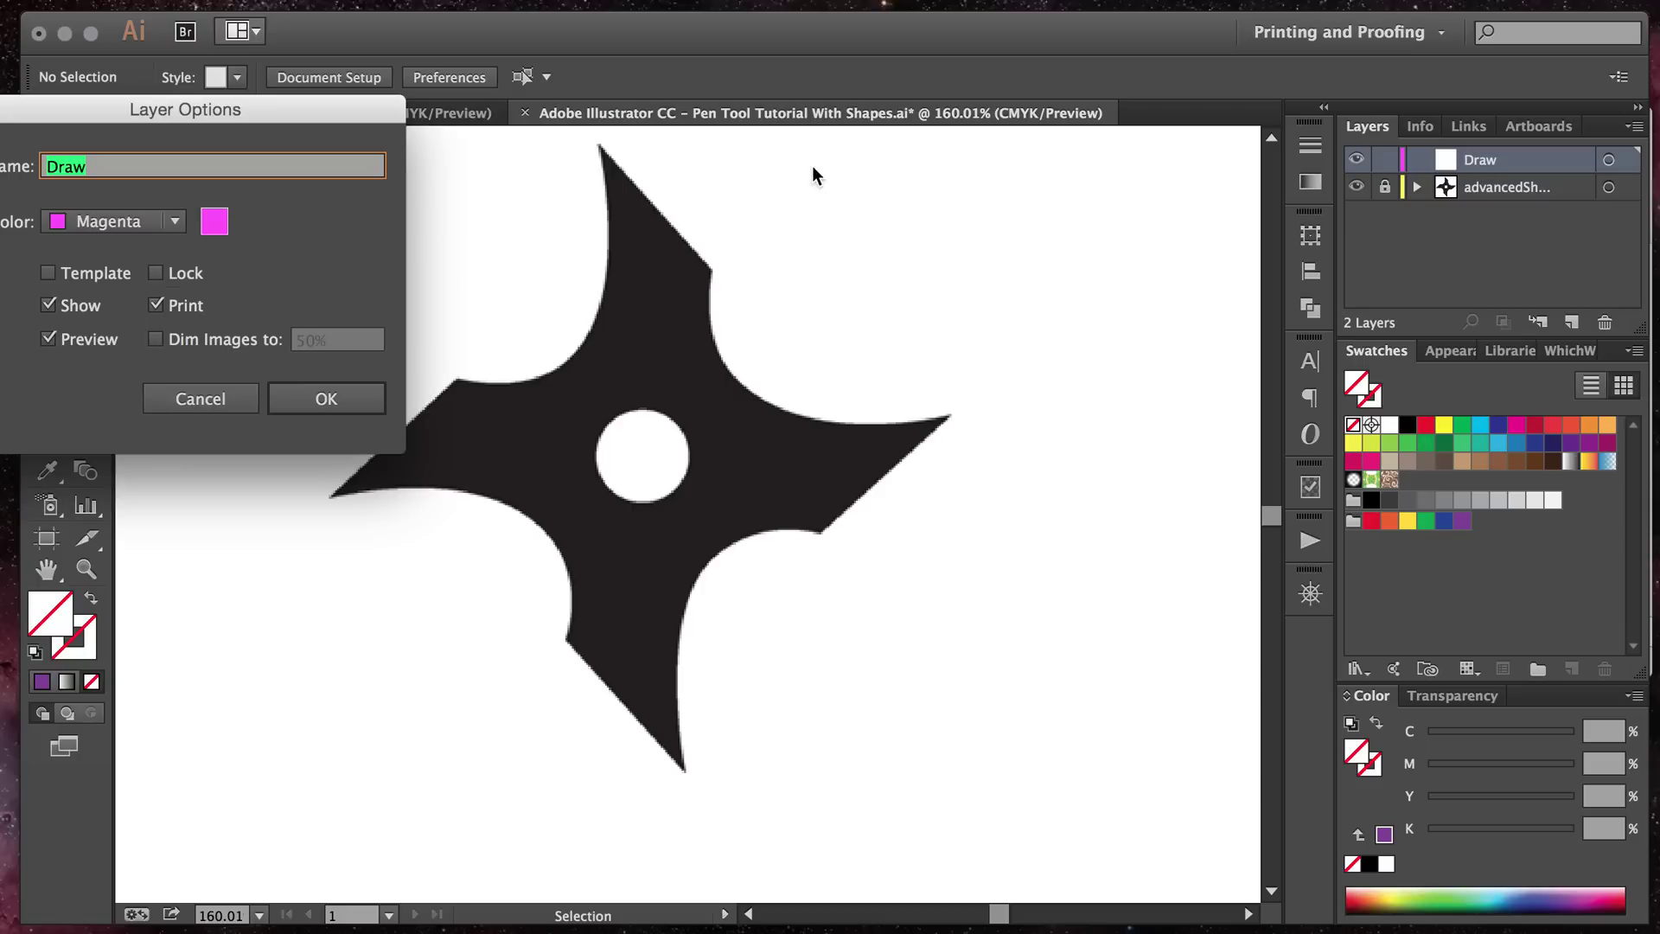
left_click(173, 223)
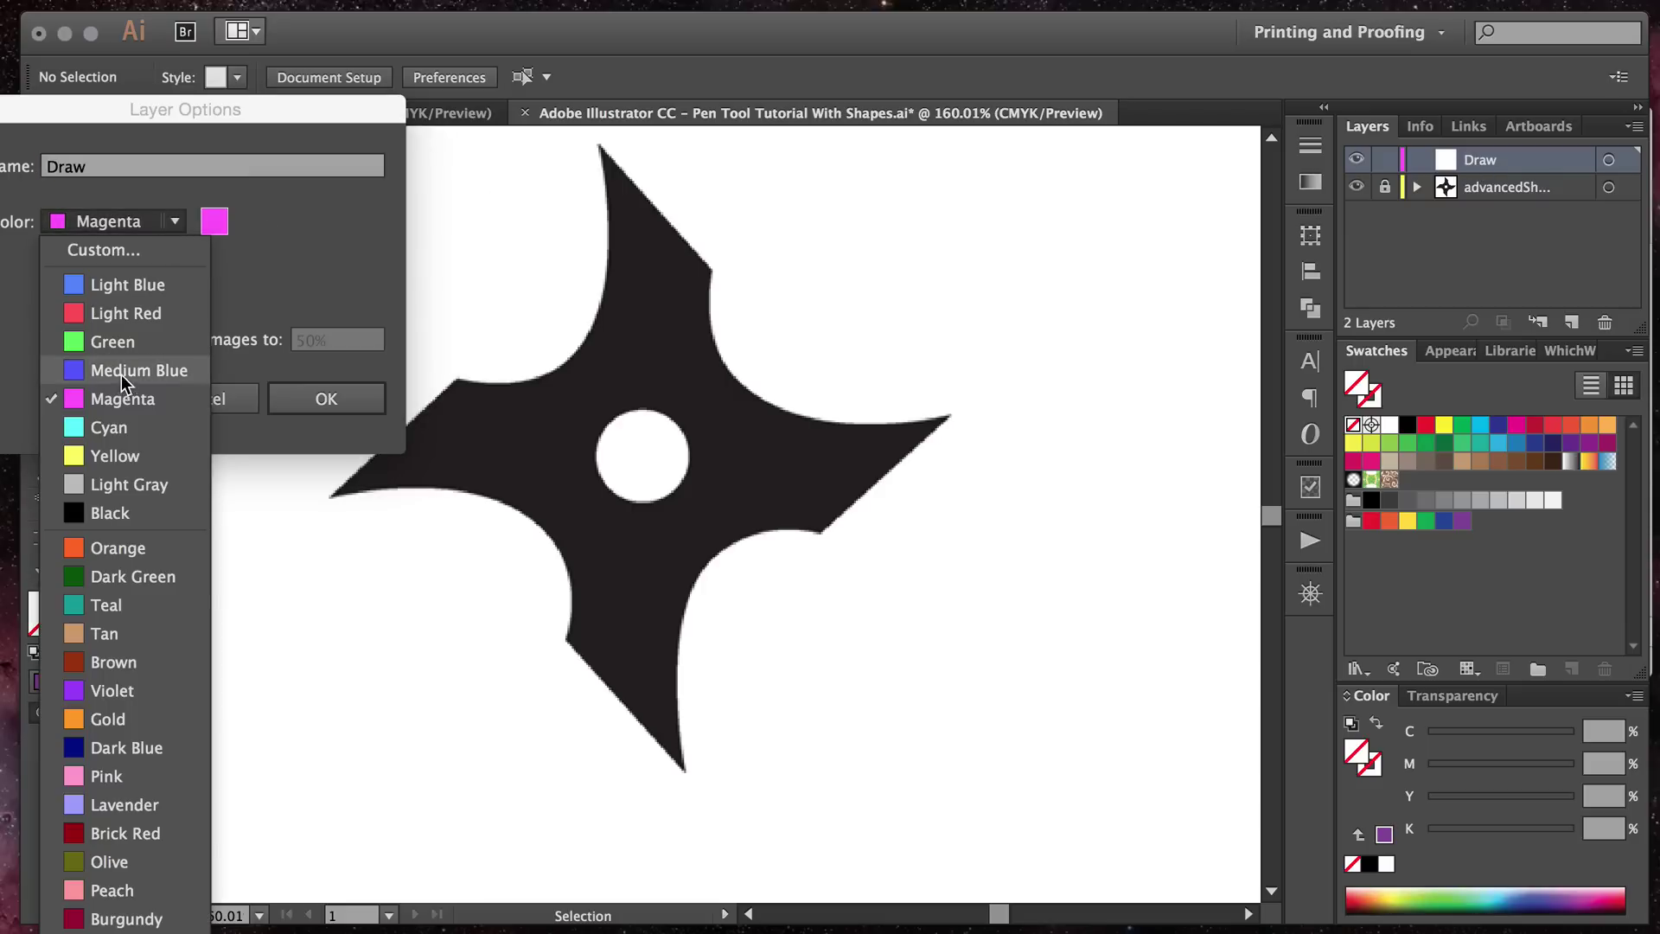
left_click(114, 317)
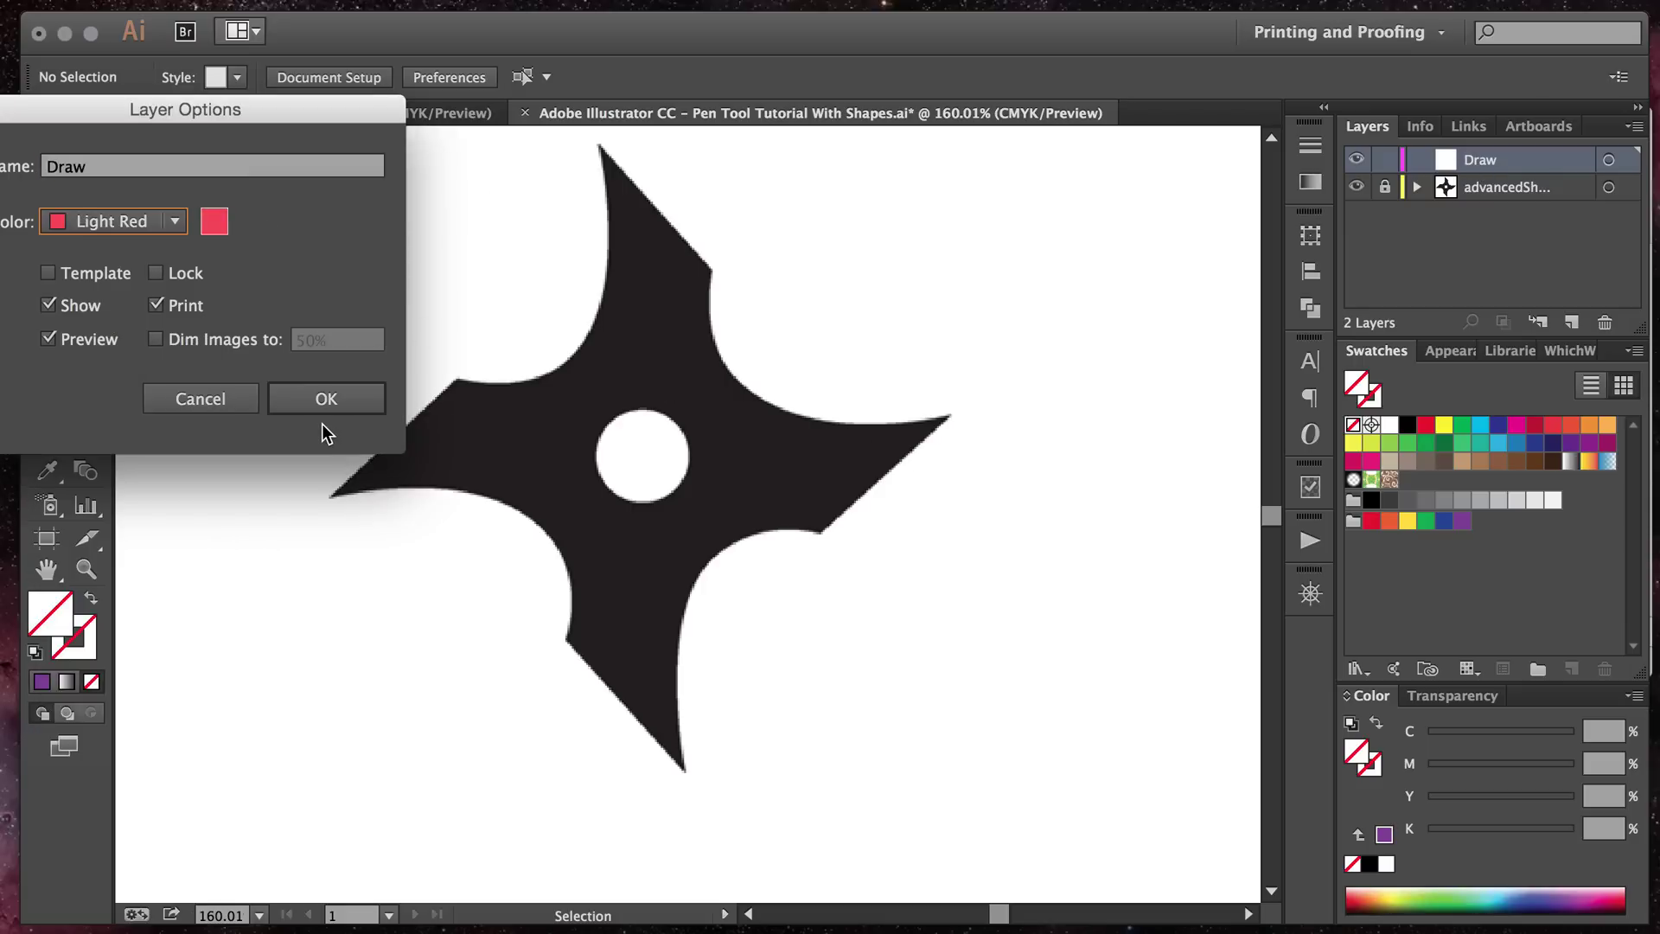
left_click(326, 399)
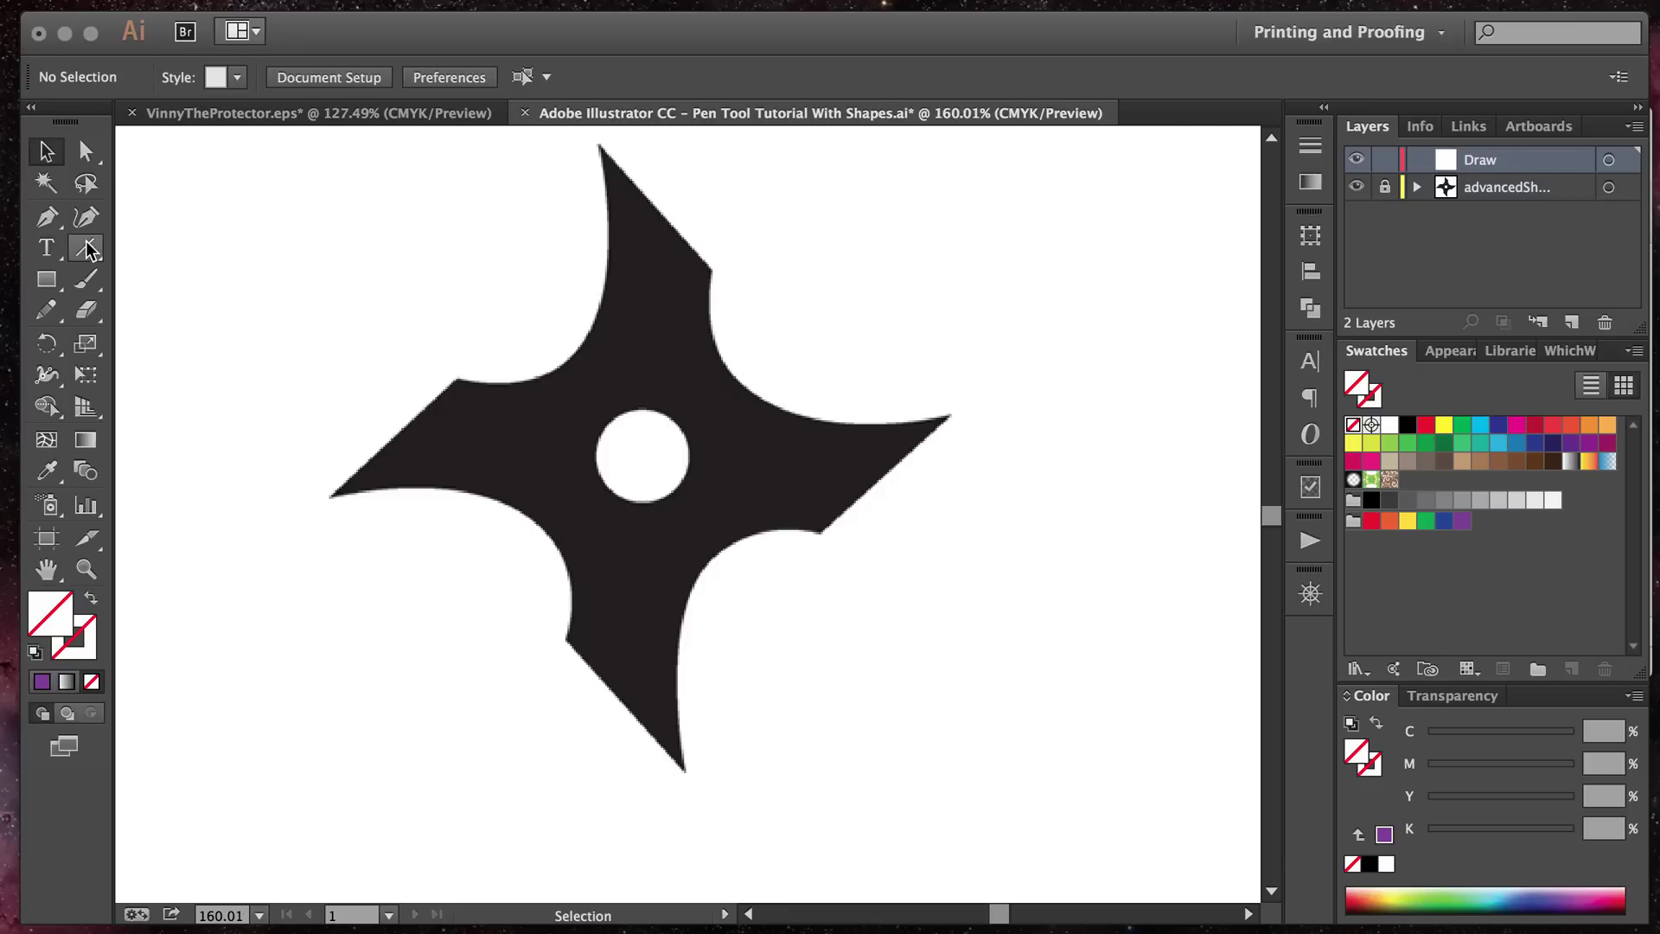
Step: Start a Pen outline at the star's left tip, through the upper-left inner corner to the top tip
left_click(40, 221)
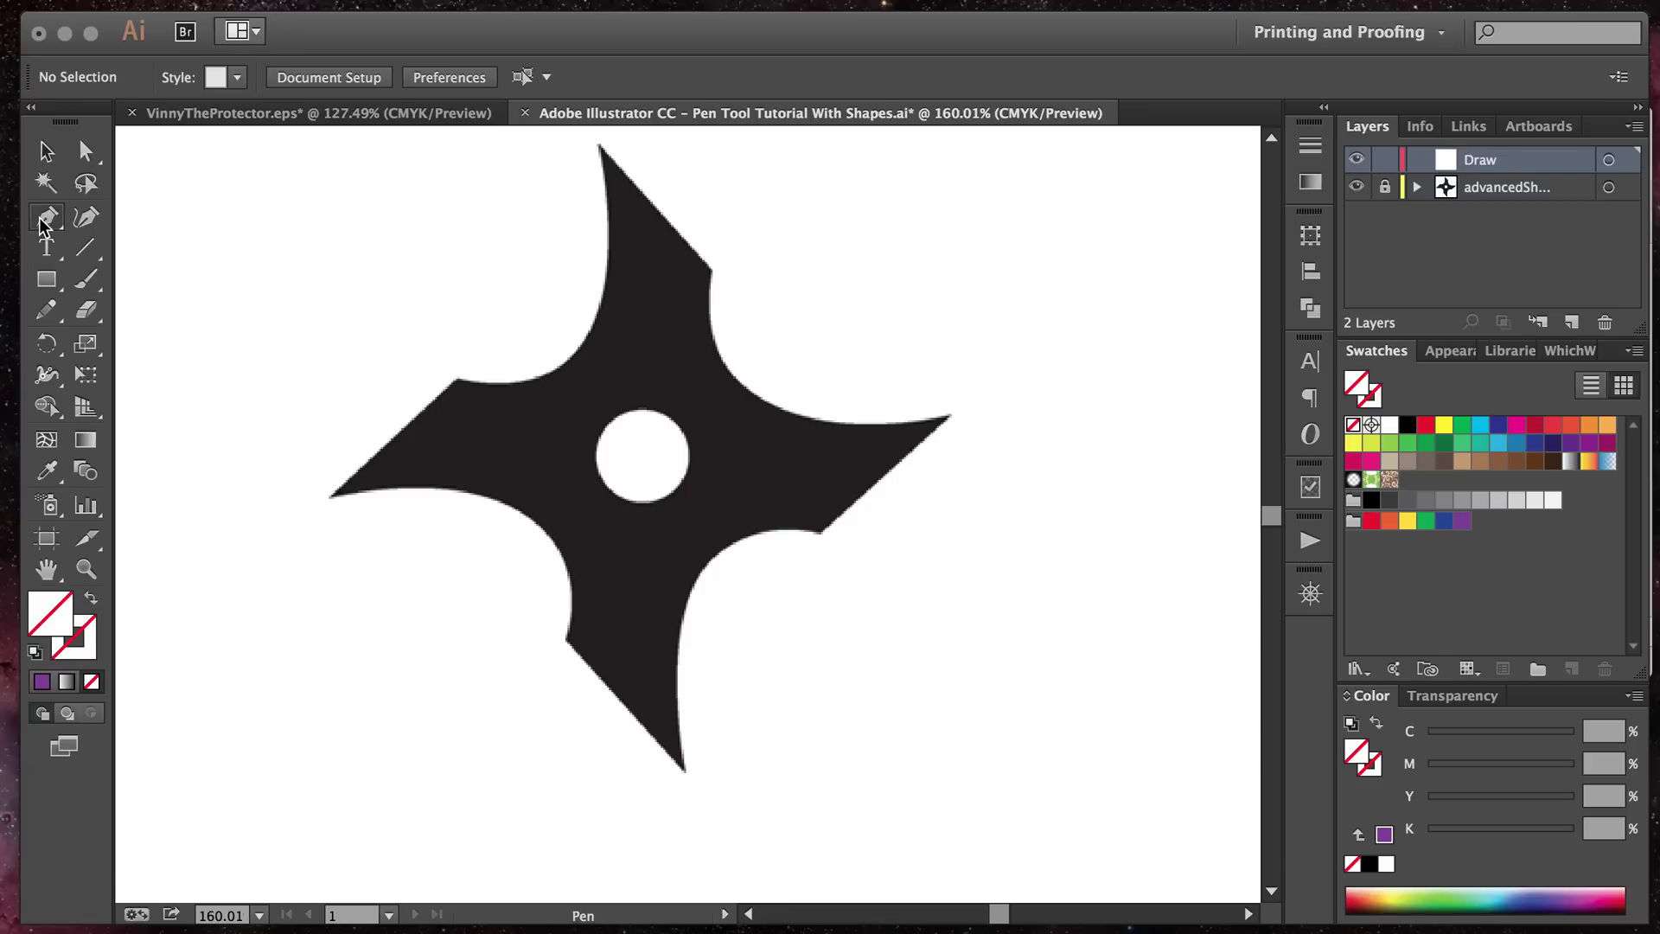
left_click(329, 499)
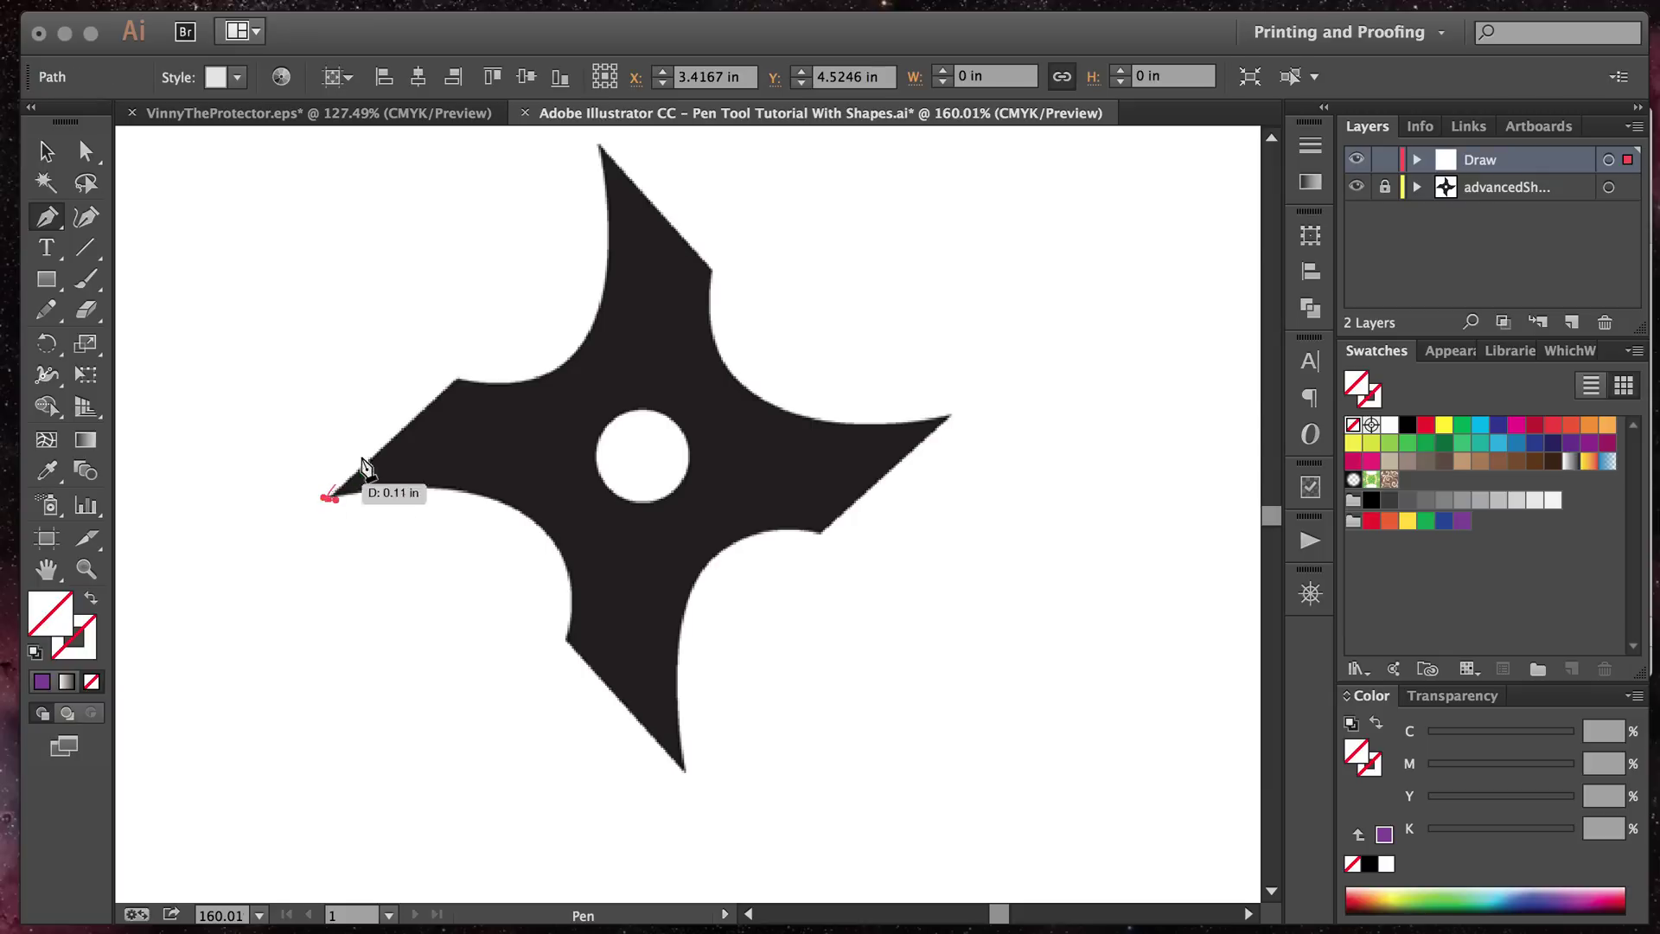
key("ctrl+z")
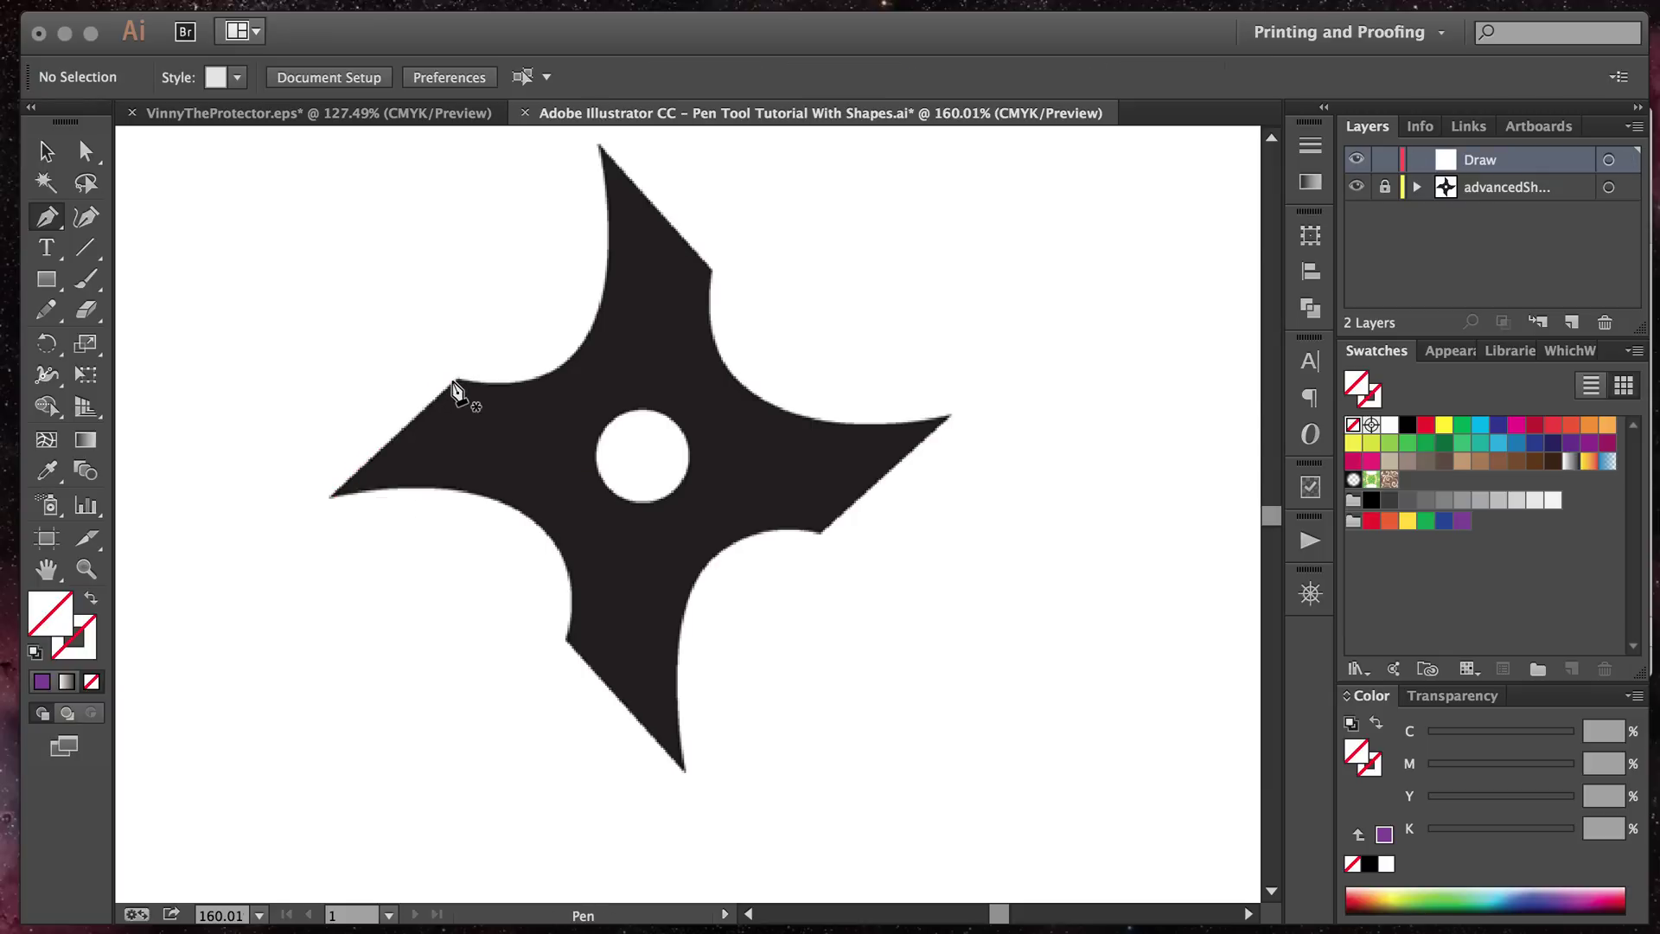
left_click(329, 497)
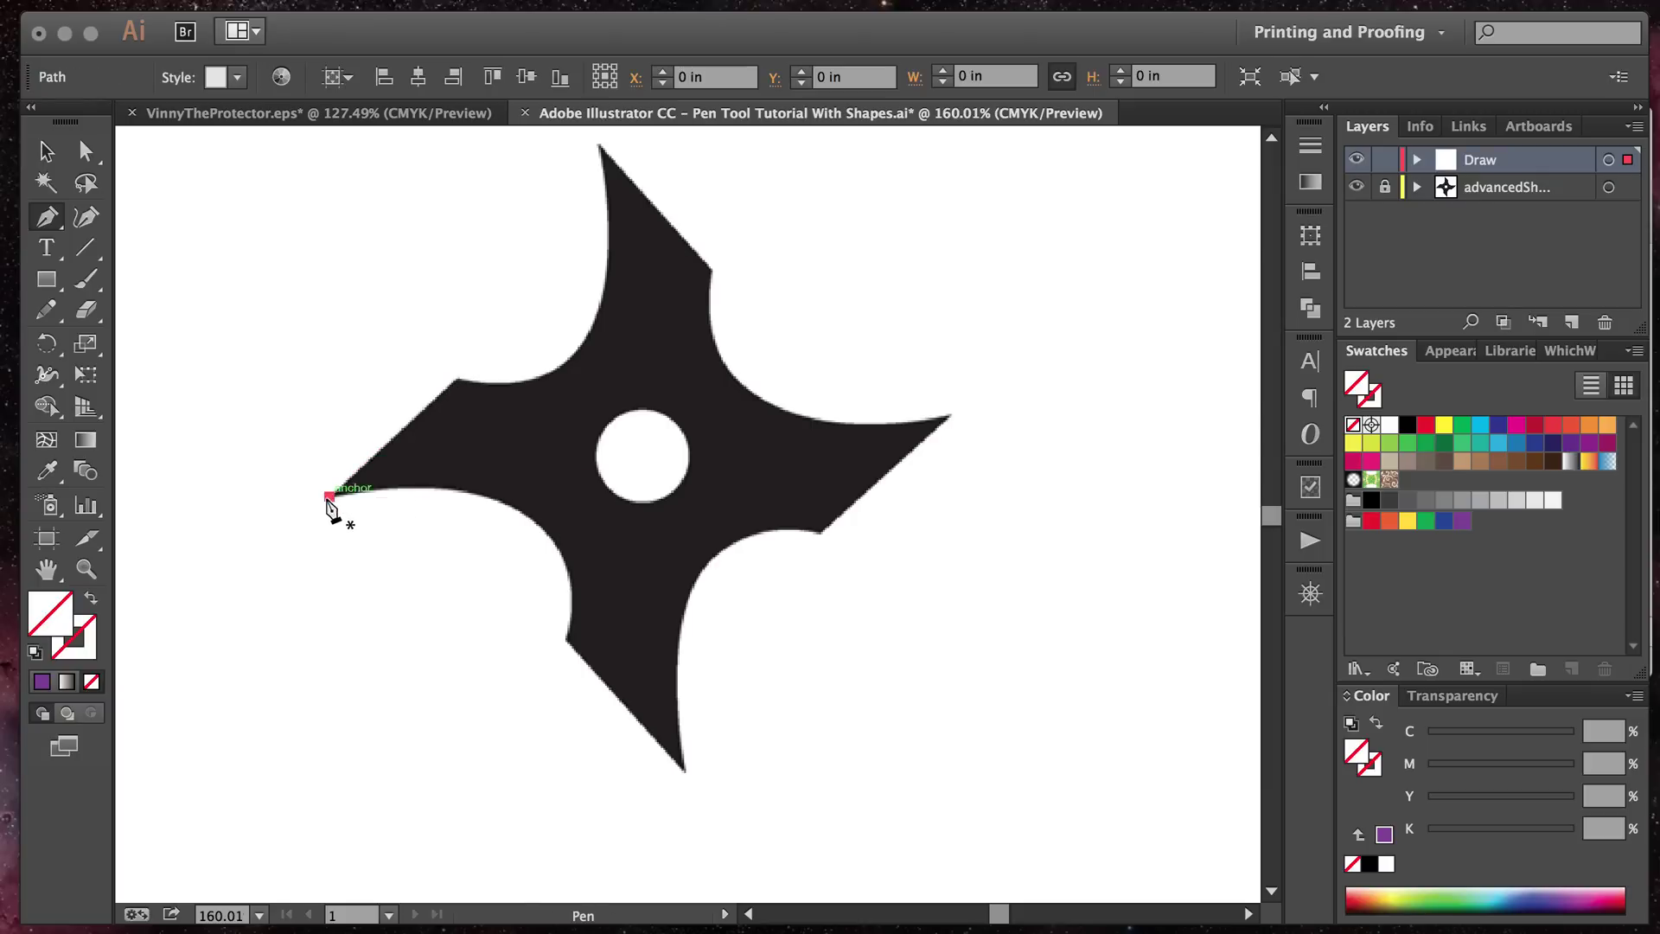
left_click(458, 379)
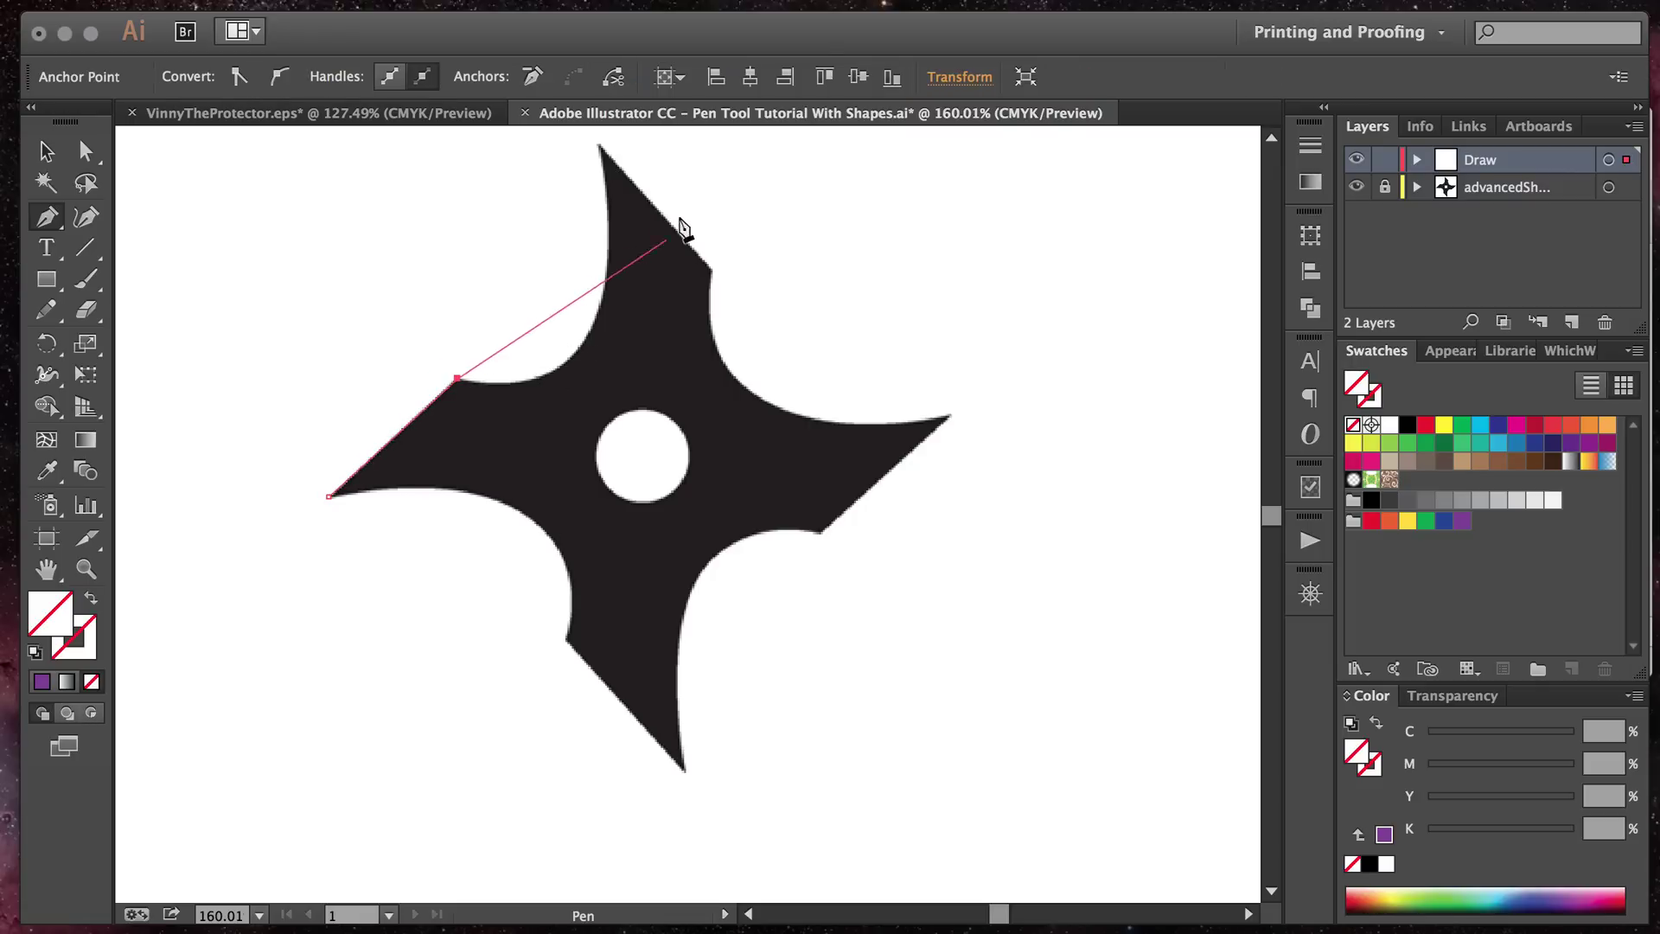
left_click(601, 147)
scroll(605, 173, "up", 1)
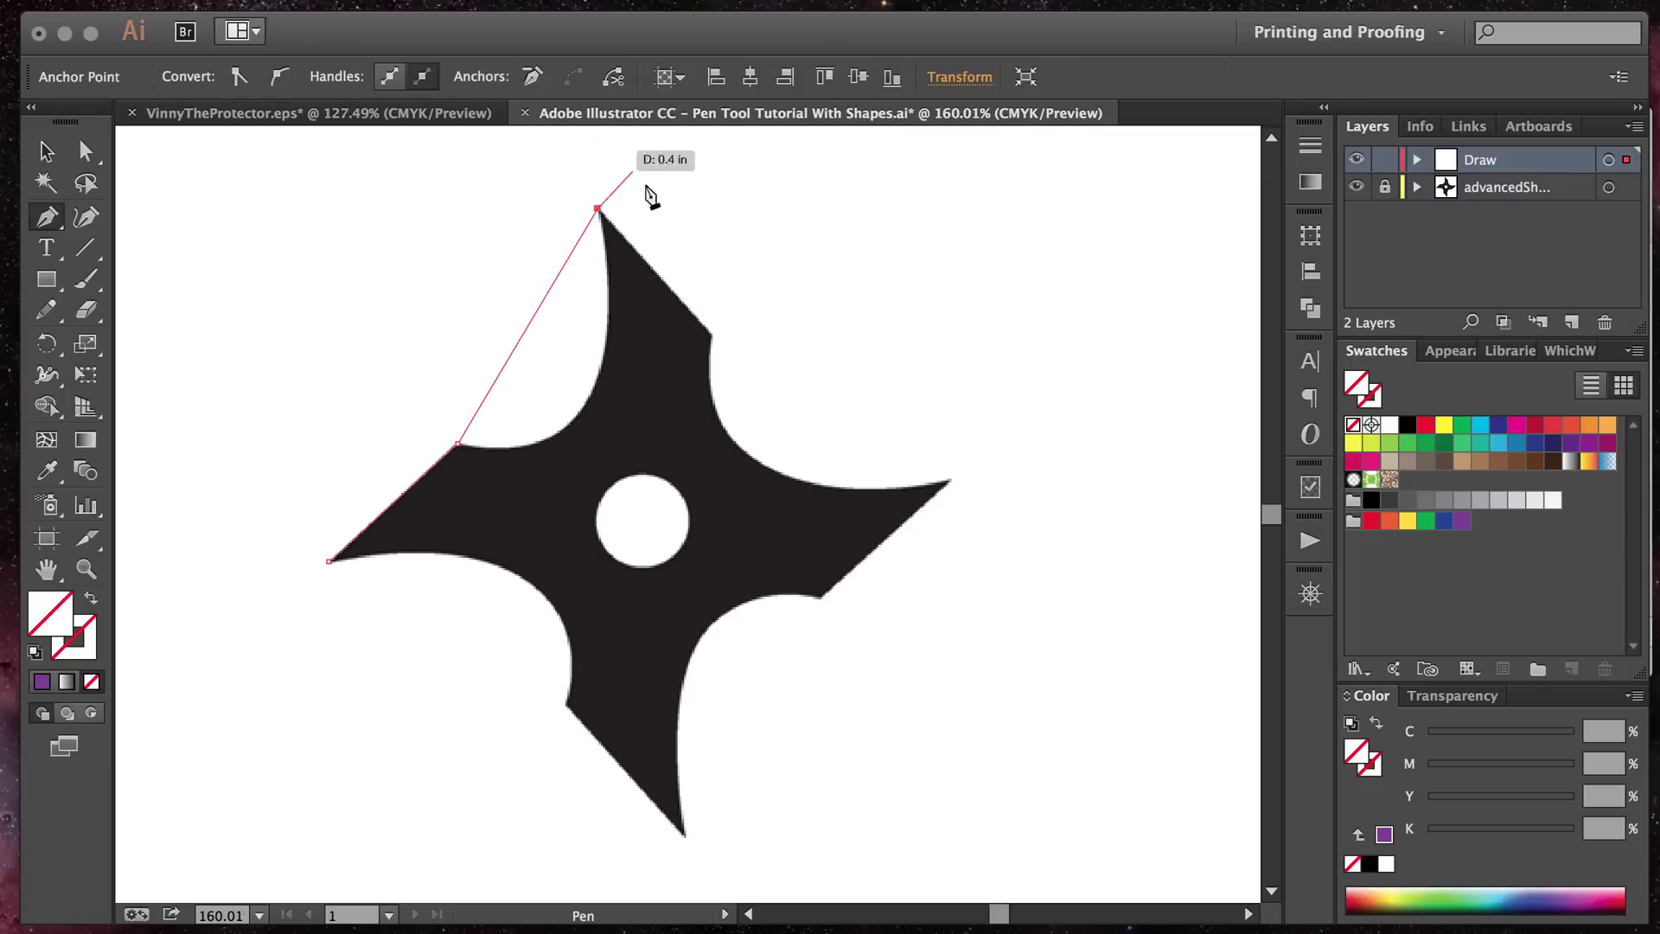
Step: Continue through the right tip, bottom tip and left notch, then close the eight-anchor outline
left_click(710, 333)
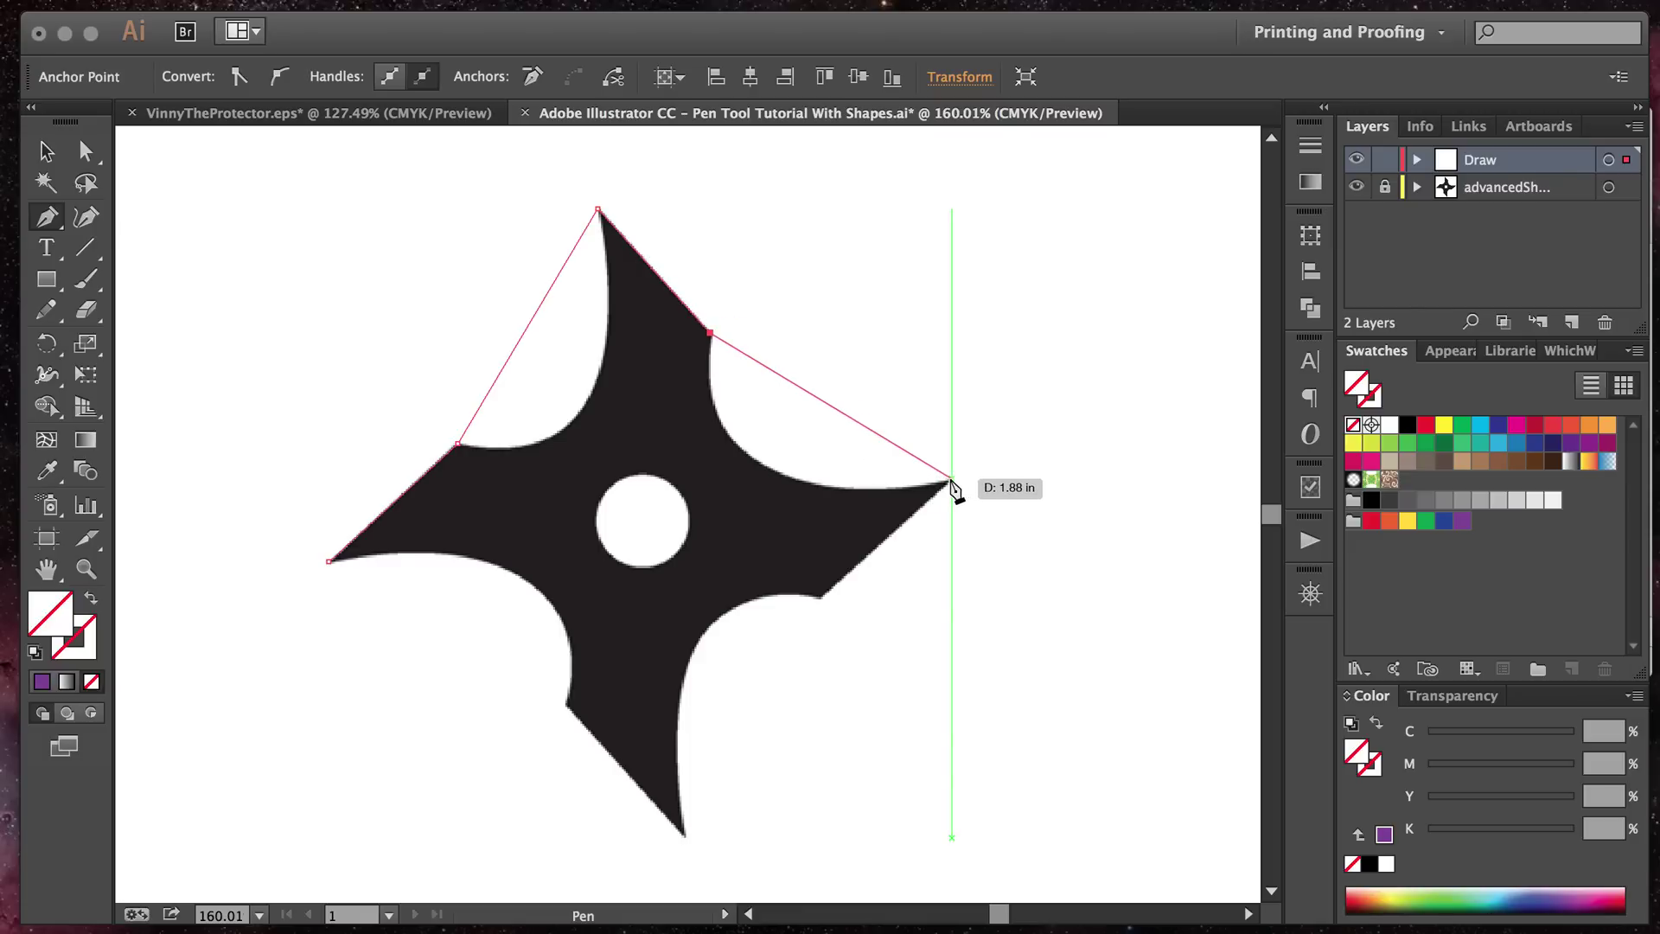
left_click(951, 479)
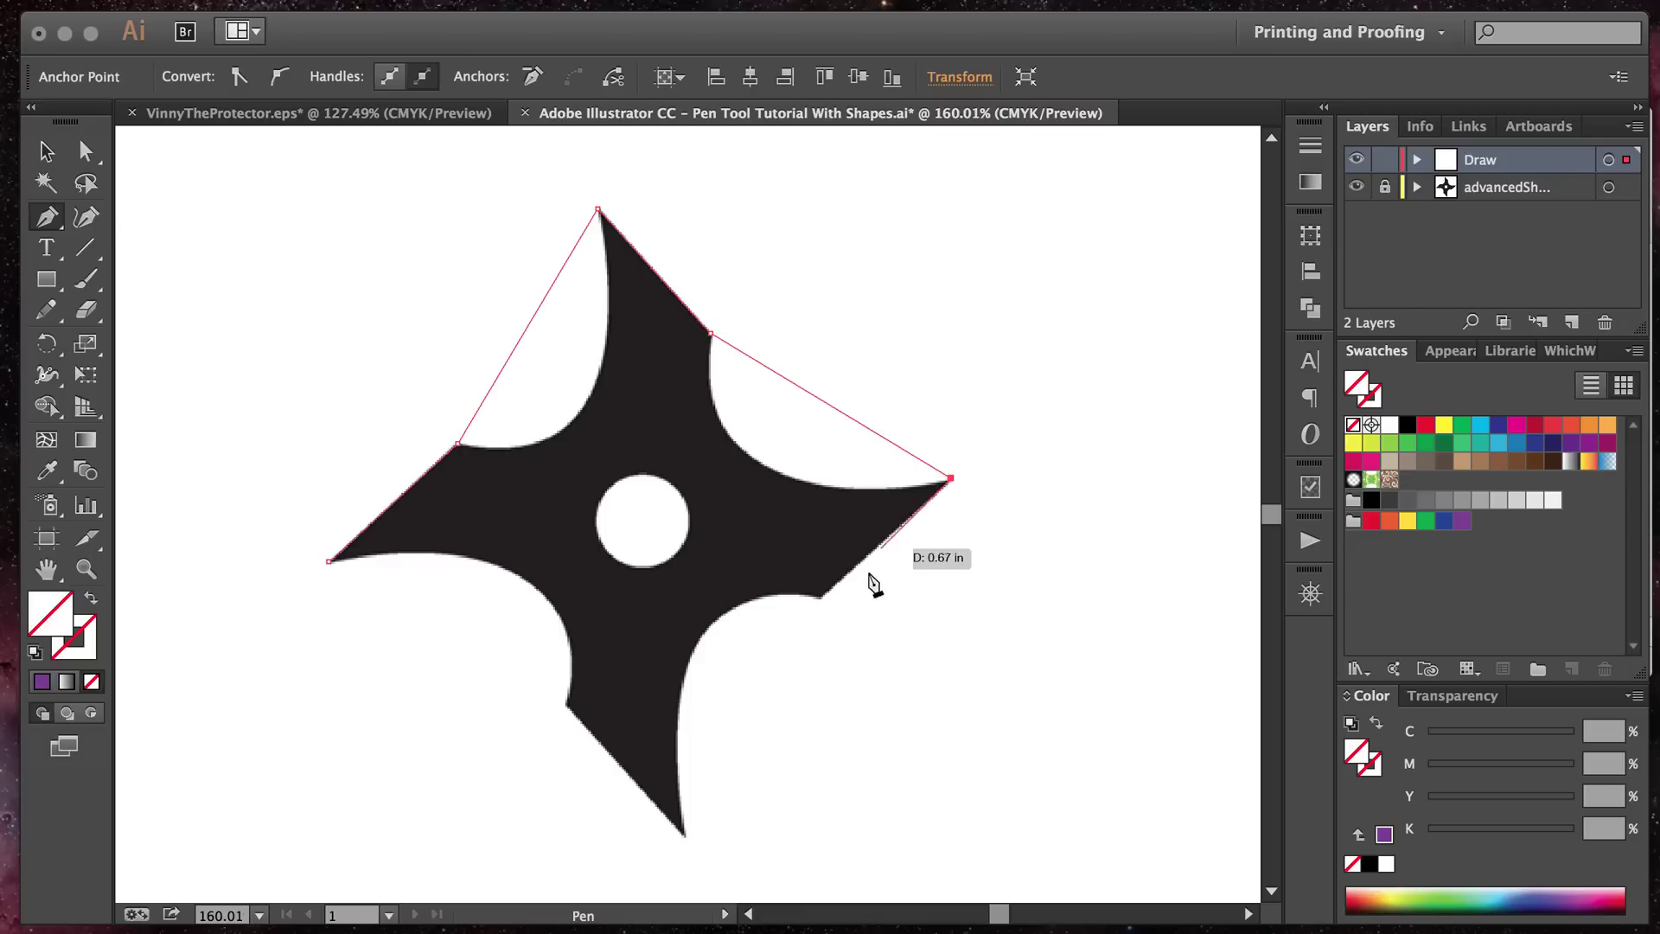
left_click(819, 599)
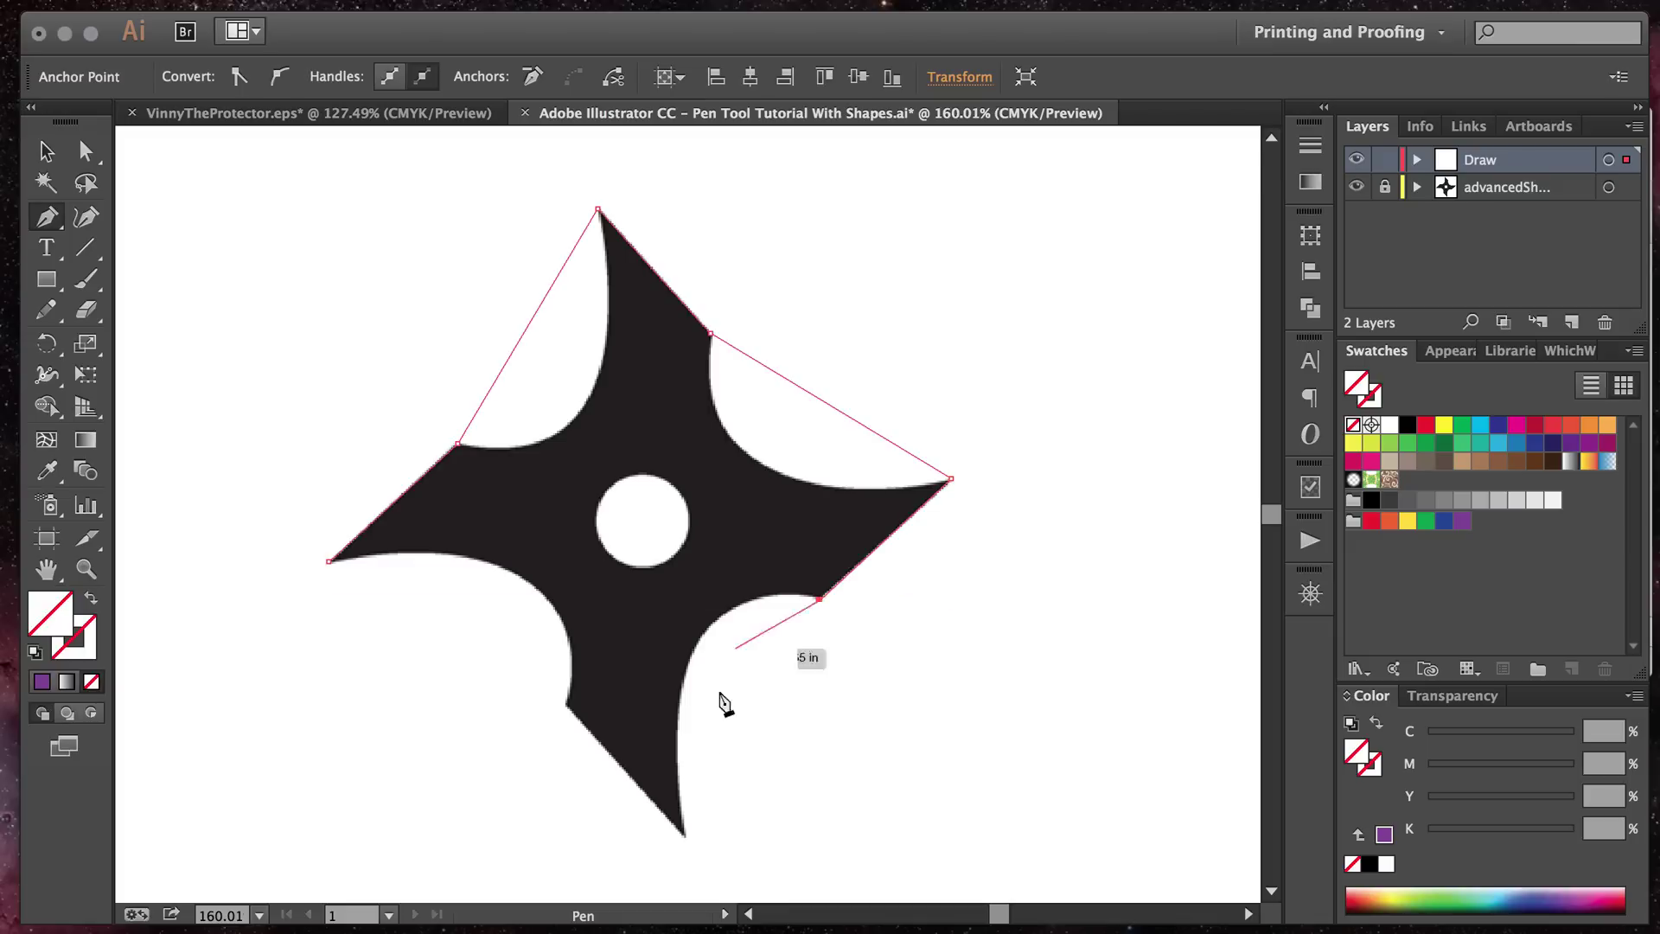
left_click(687, 837)
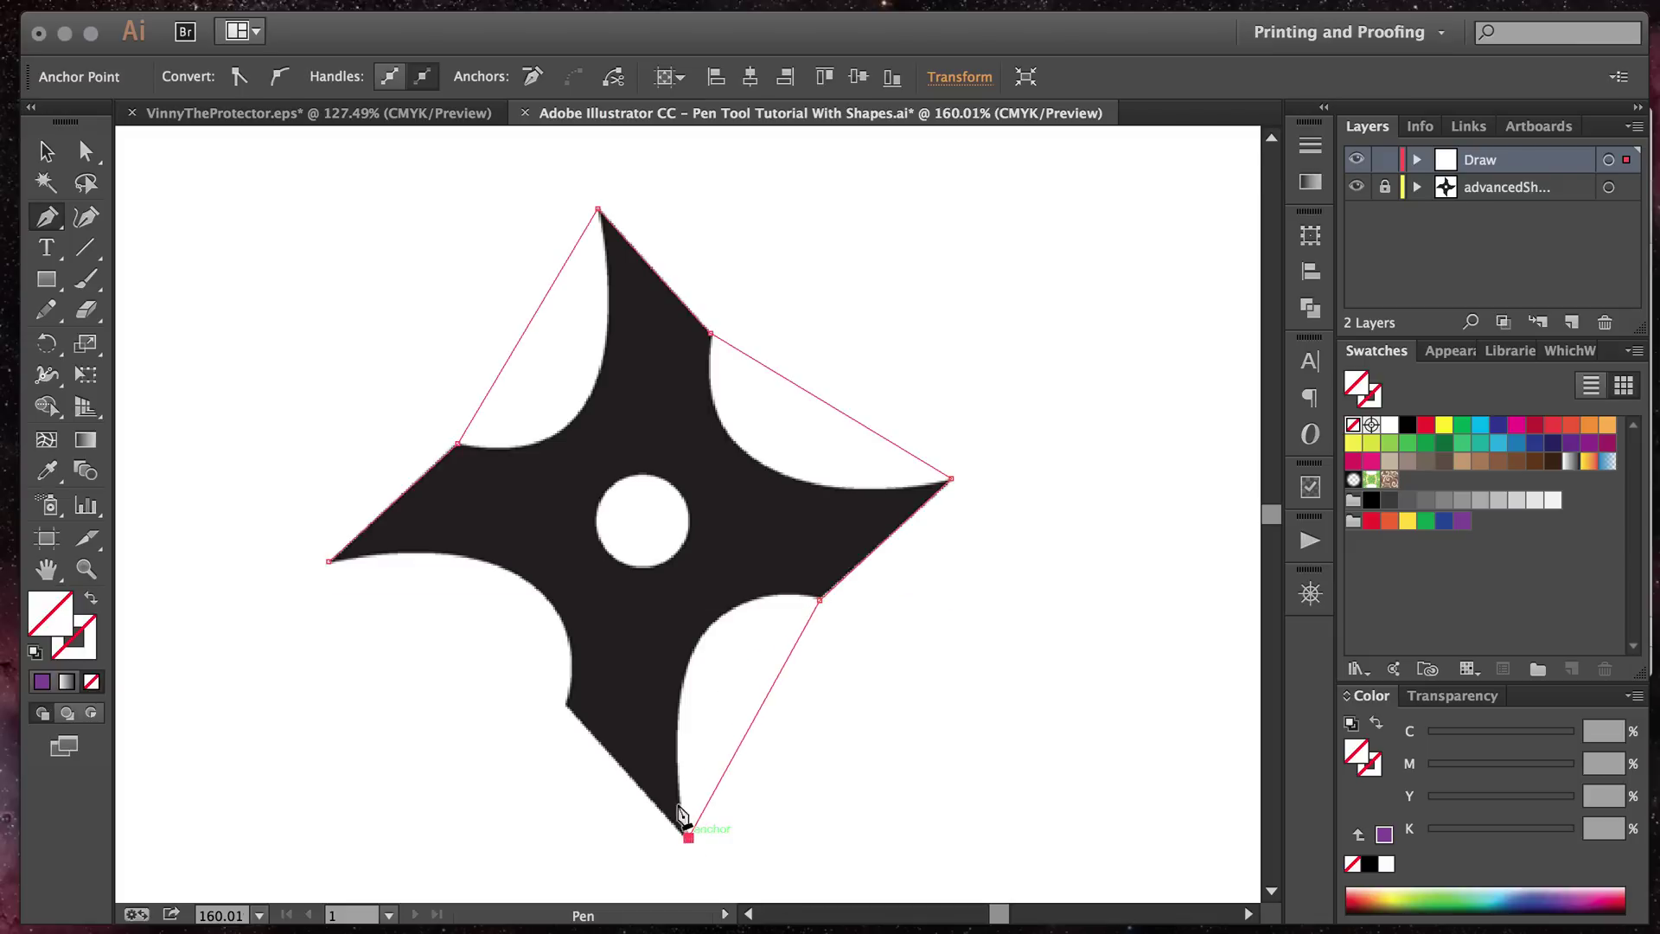
left_click(565, 705)
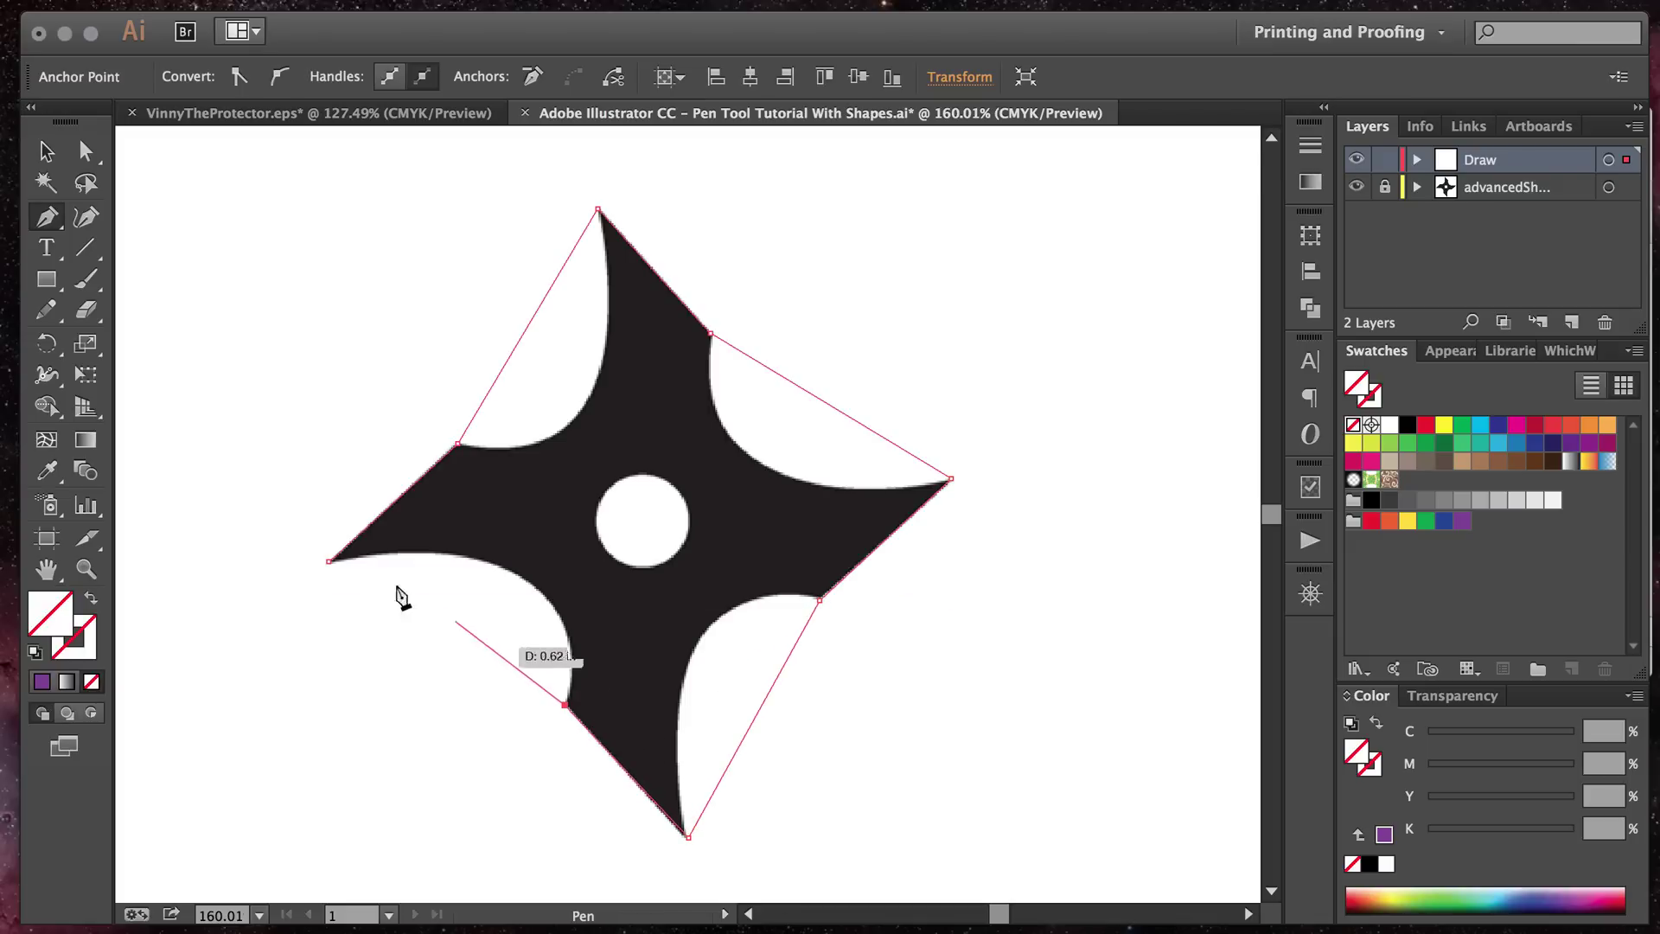
left_click(332, 563)
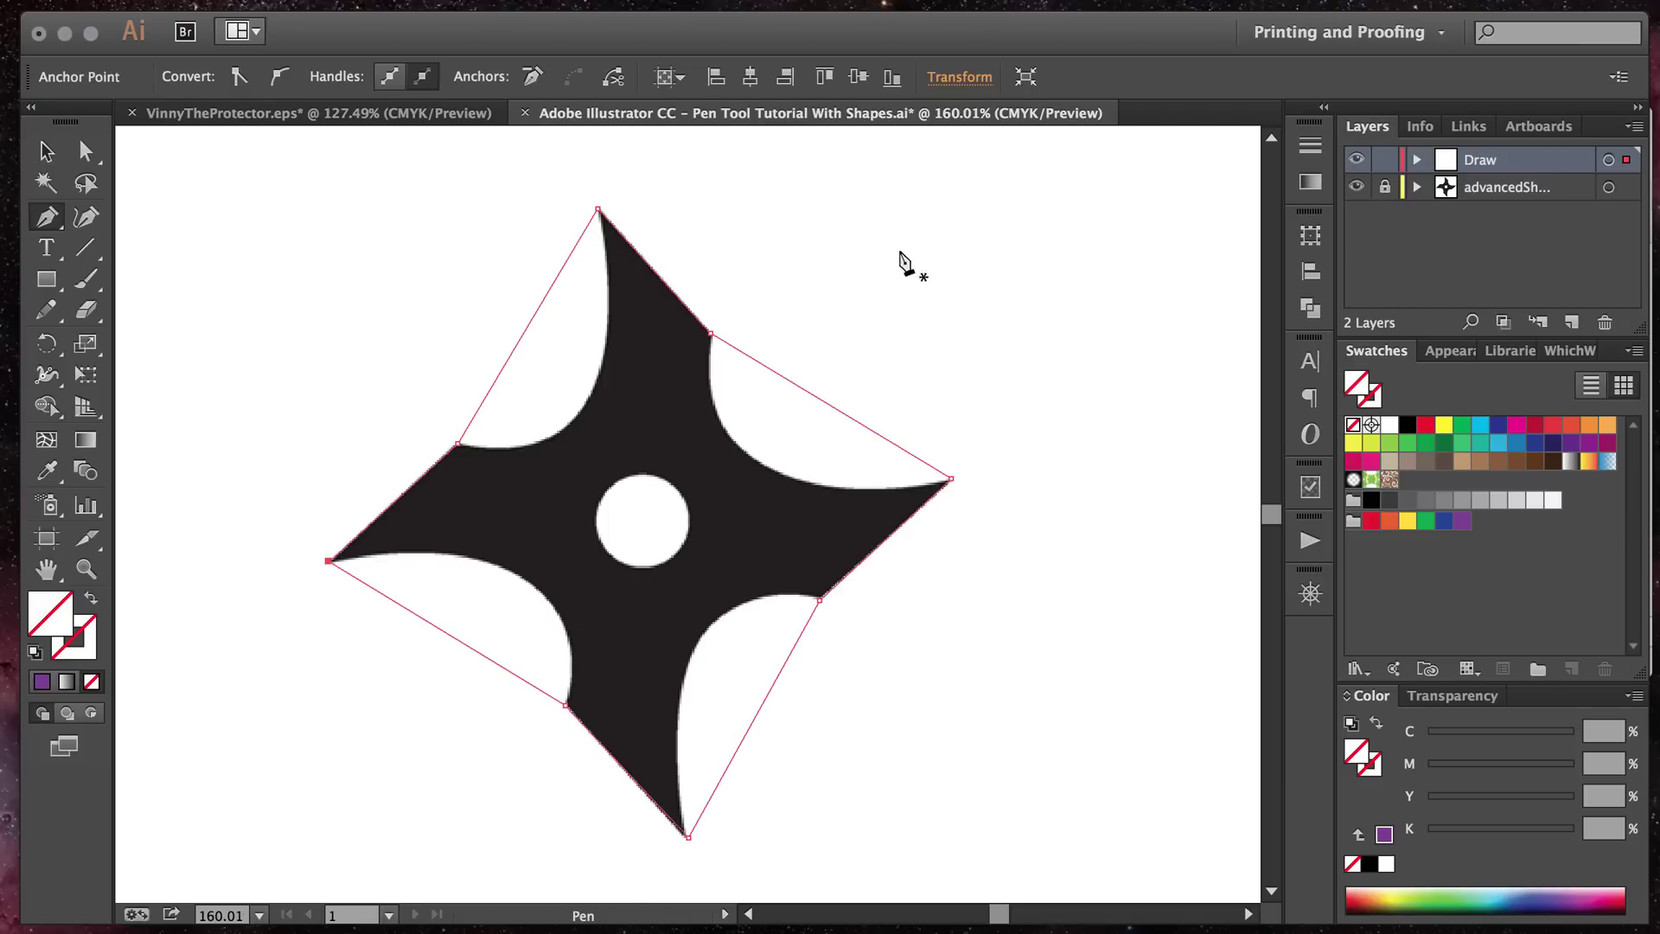
Step: With Direct Selection, nudge the upper-right and left notch anchors onto the star's inner corners
left_click(80, 154)
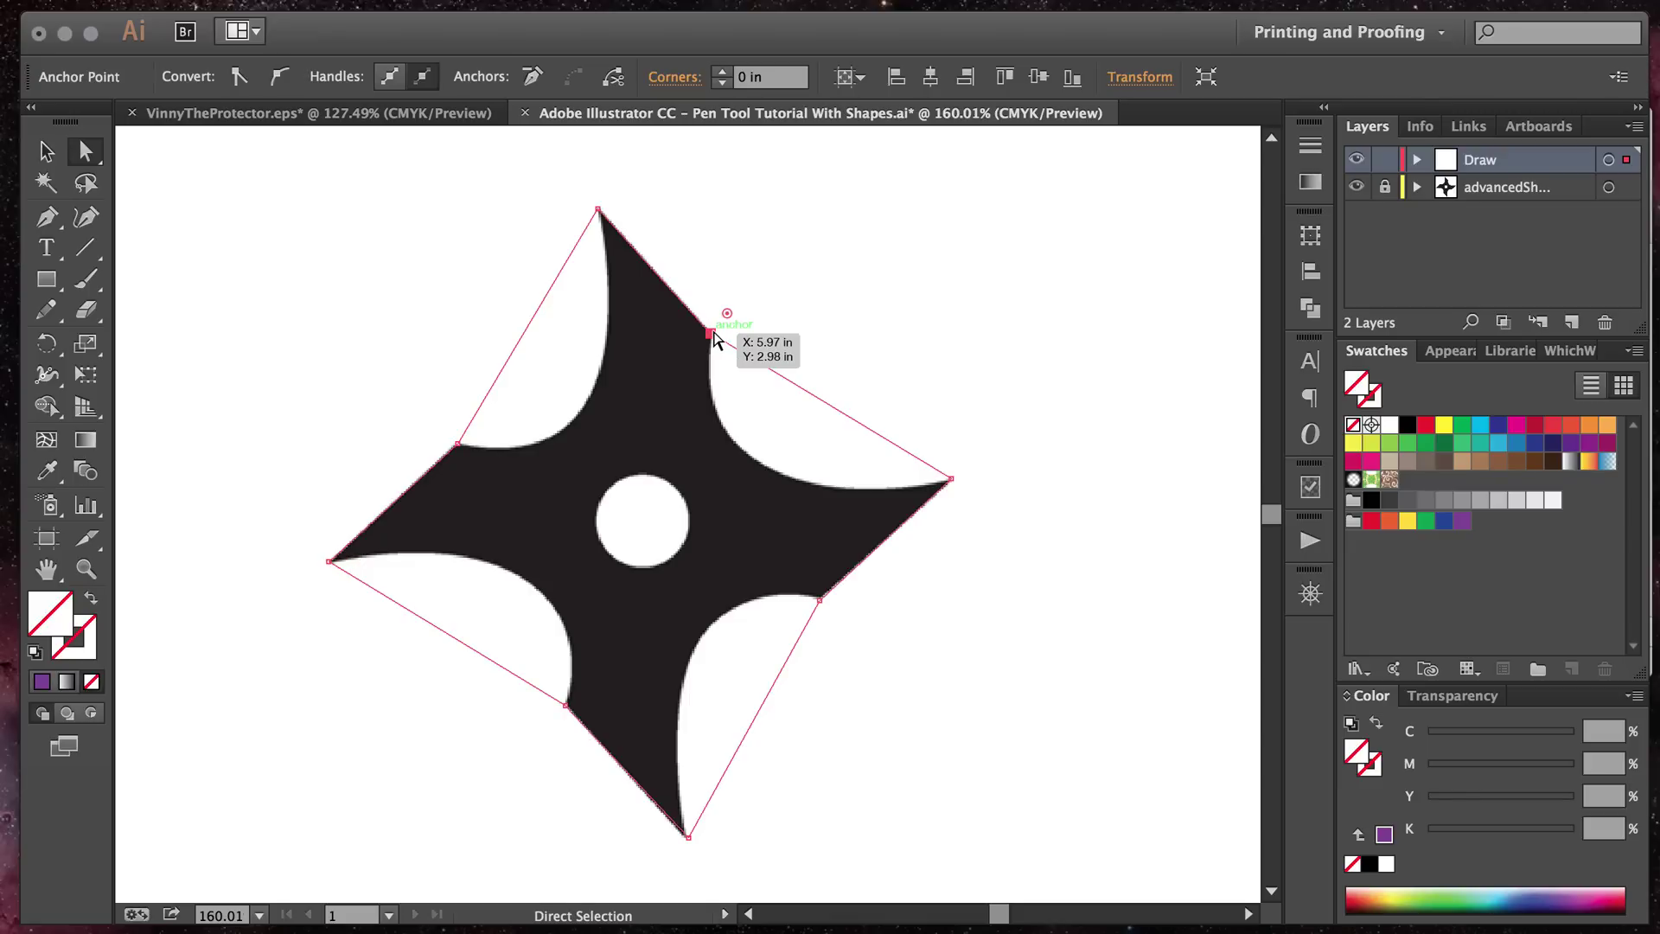
mouse_move(711, 333)
left_mouse_down()
mouse_move(741, 305)
mouse_move(713, 335)
left_mouse_up()
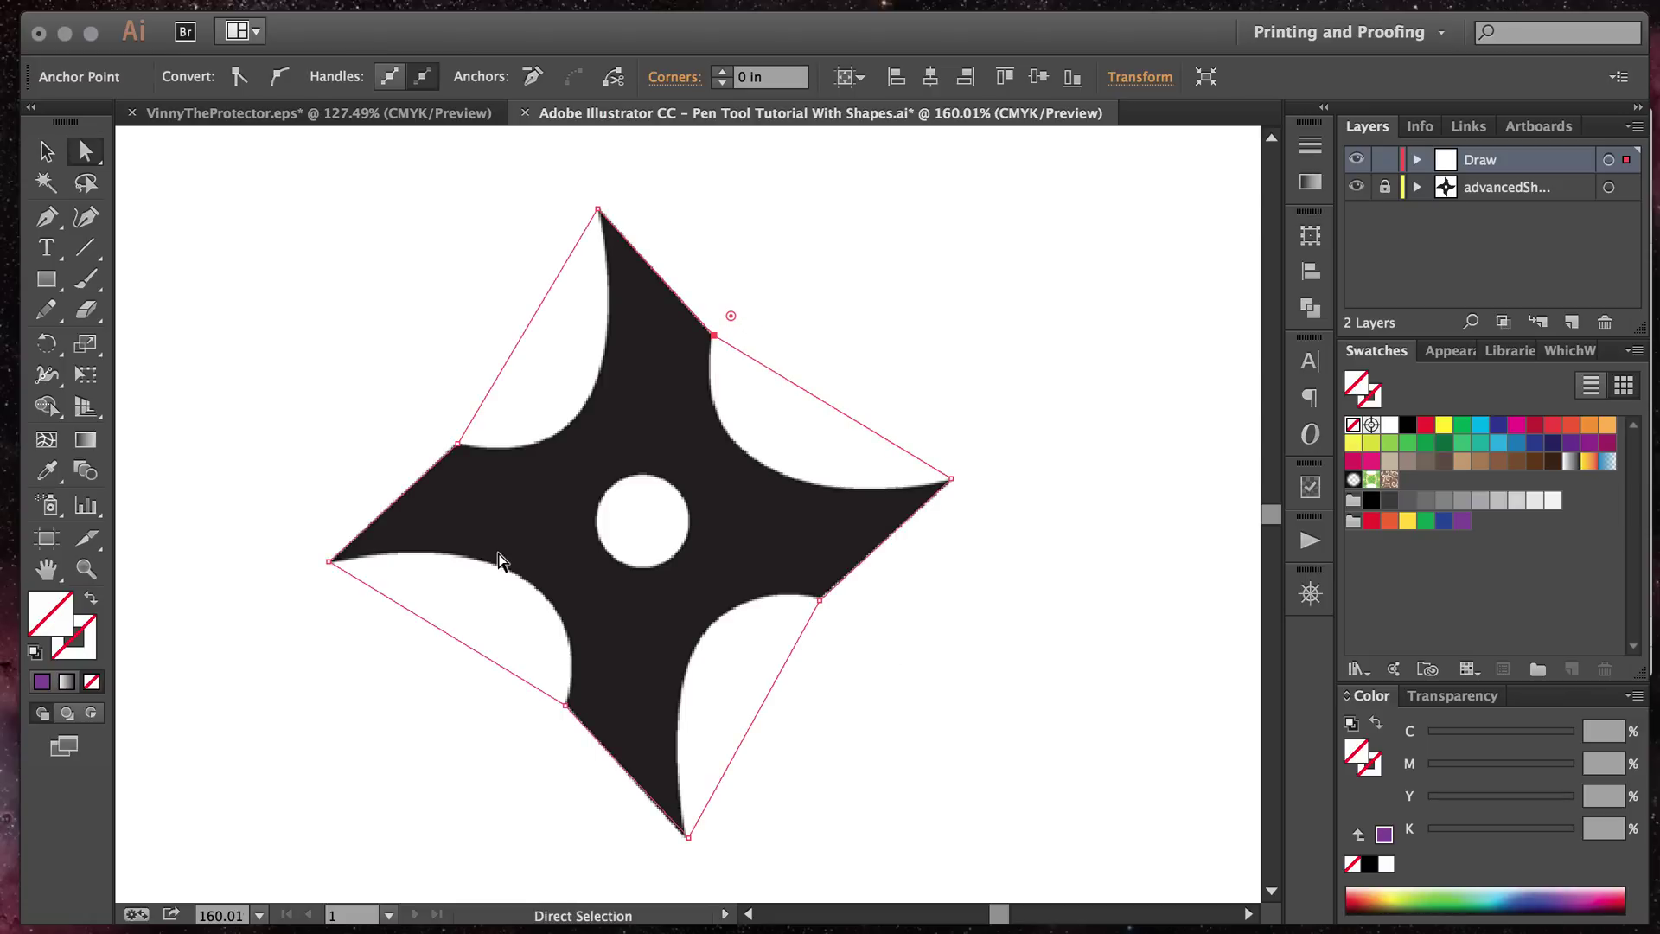
scroll(542, 512, "up", 5)
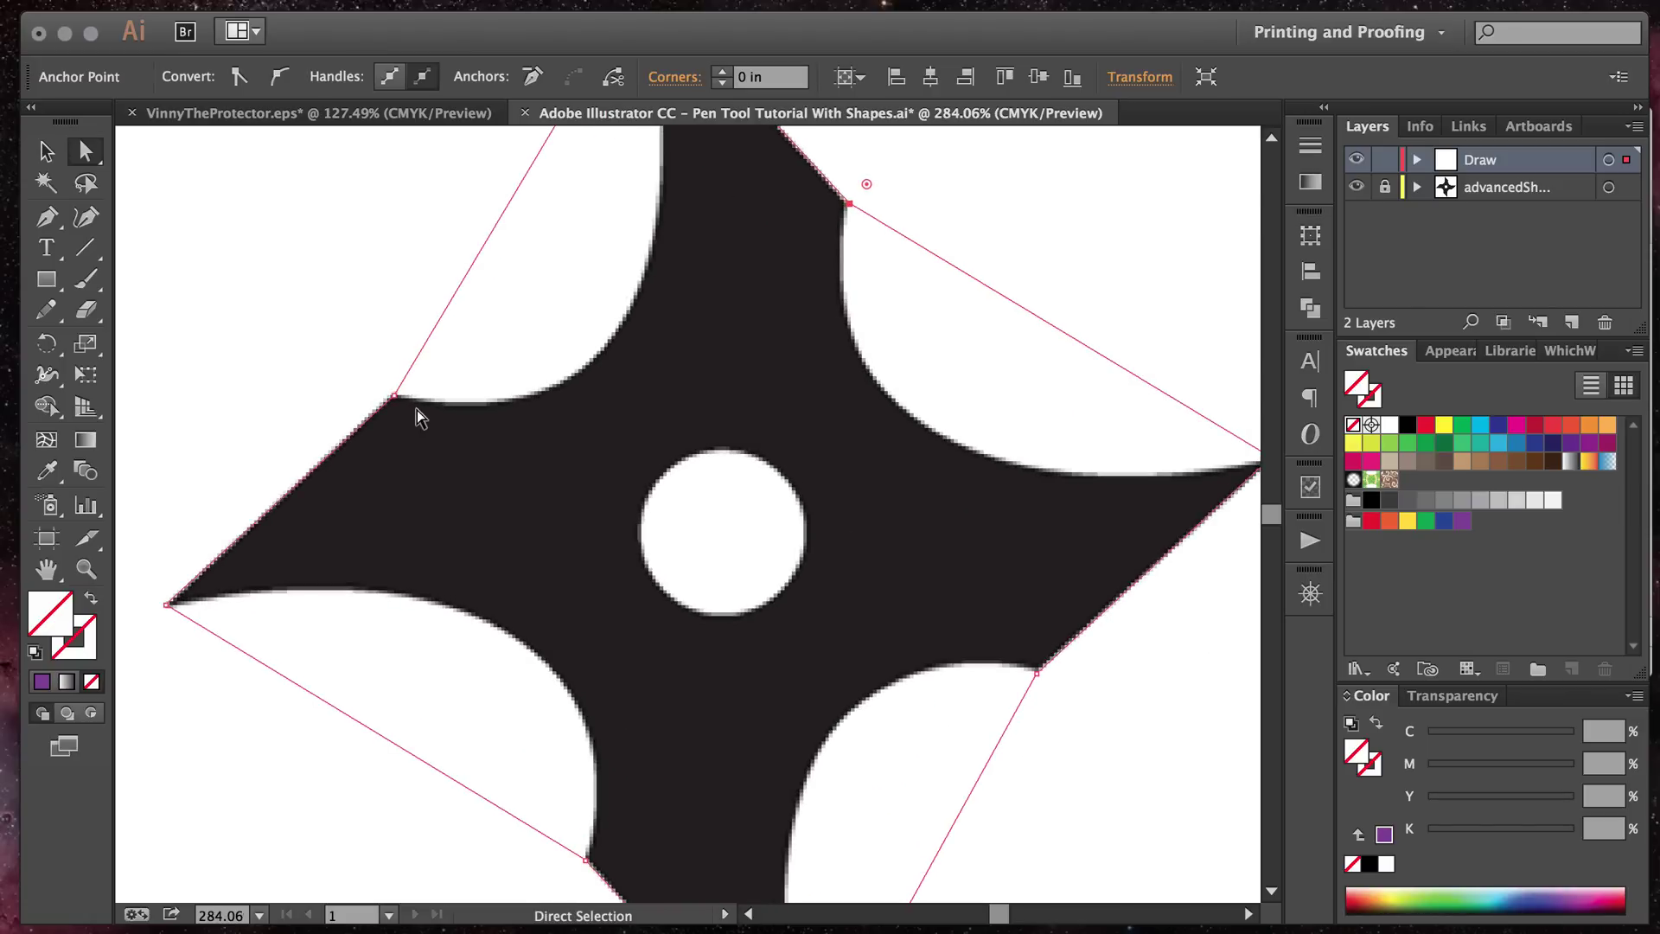
scroll(417, 410, "up", 2)
mouse_move(430, 572)
left_mouse_down()
mouse_move(419, 518)
mouse_move(426, 578)
mouse_move(416, 558)
left_mouse_up()
scroll(871, 308, "down", 2)
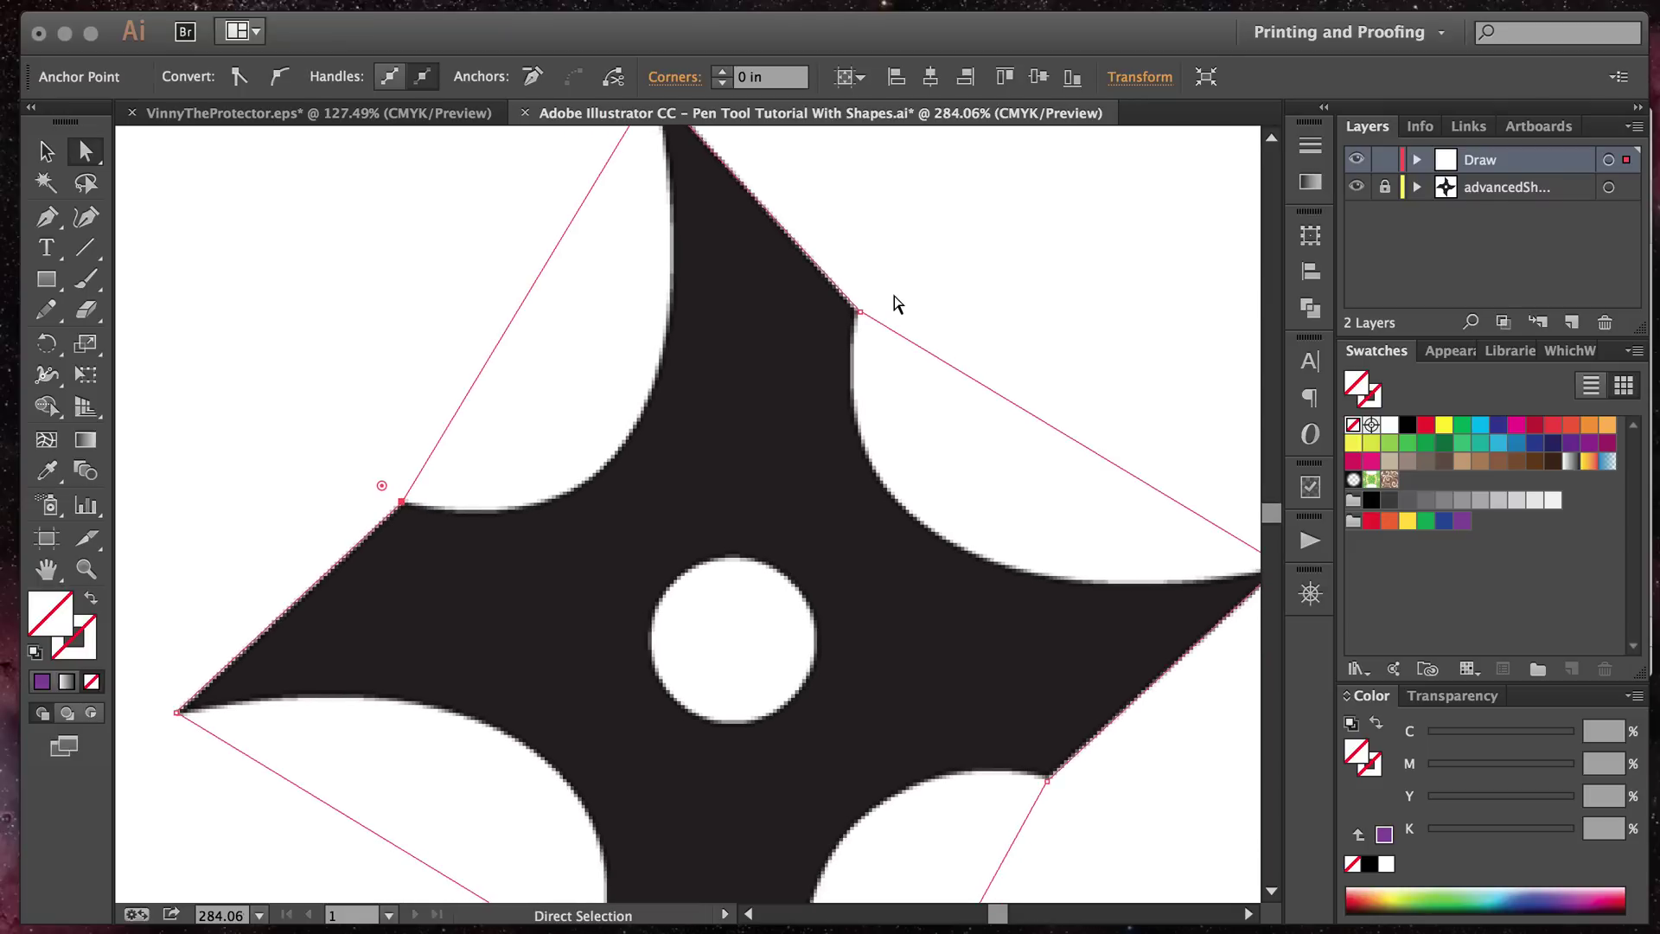
scroll(894, 305, "down", 3)
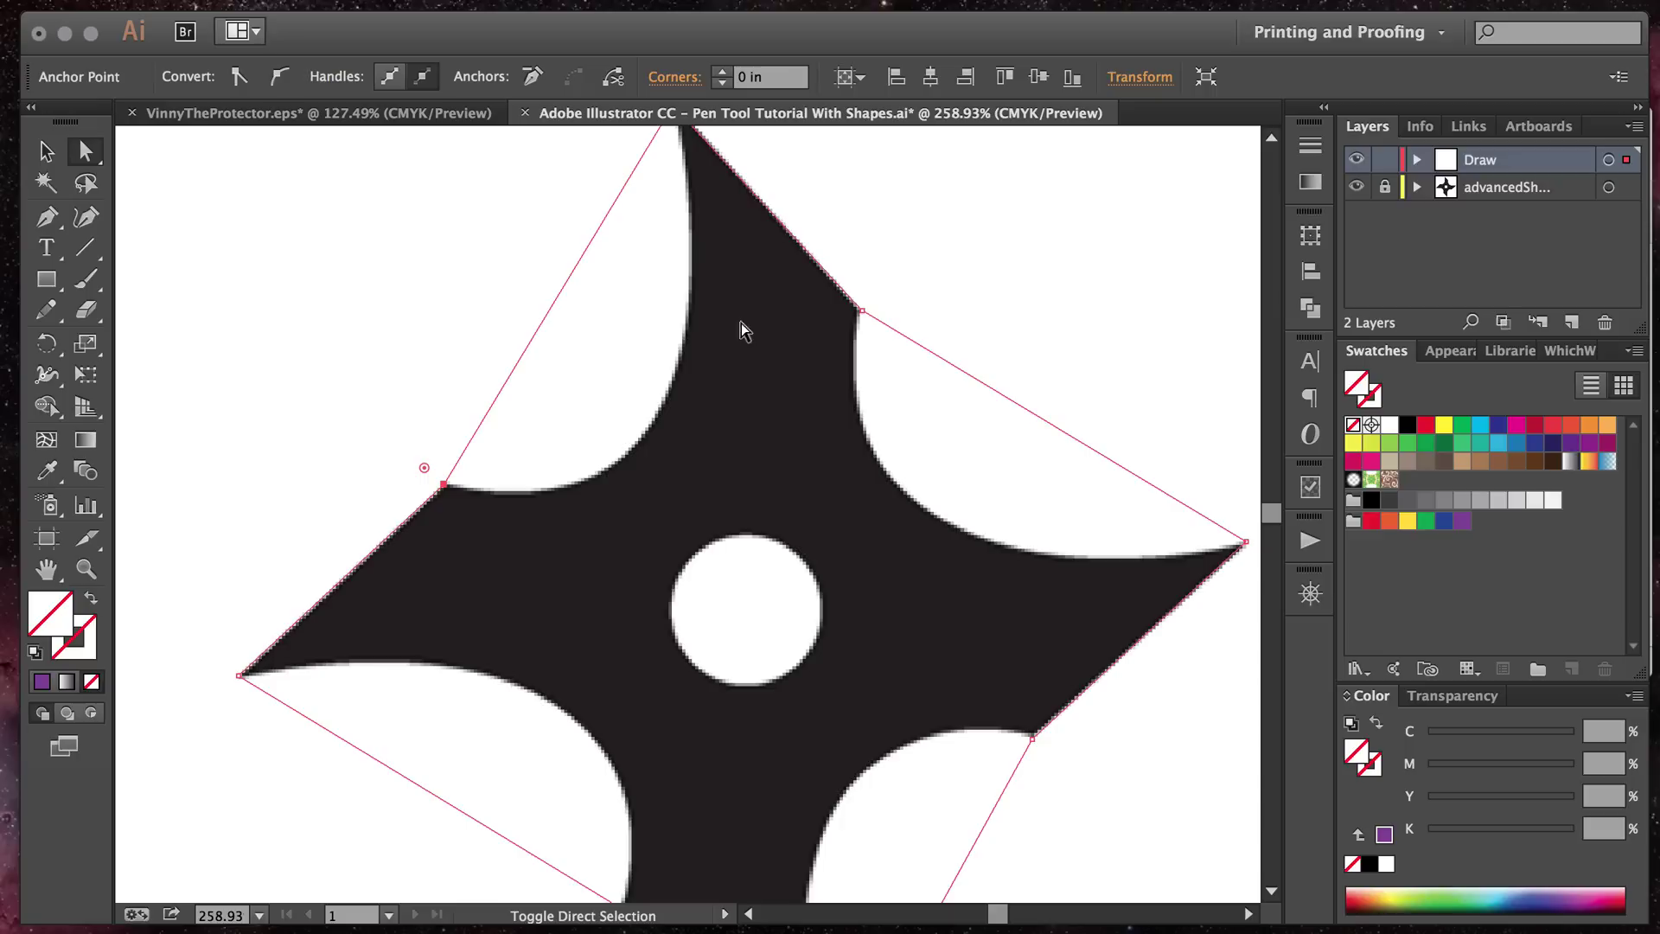
Step: Select the upper-right, lower-right and lower-left notch anchors and convert them to smooth points
left_click(863, 314)
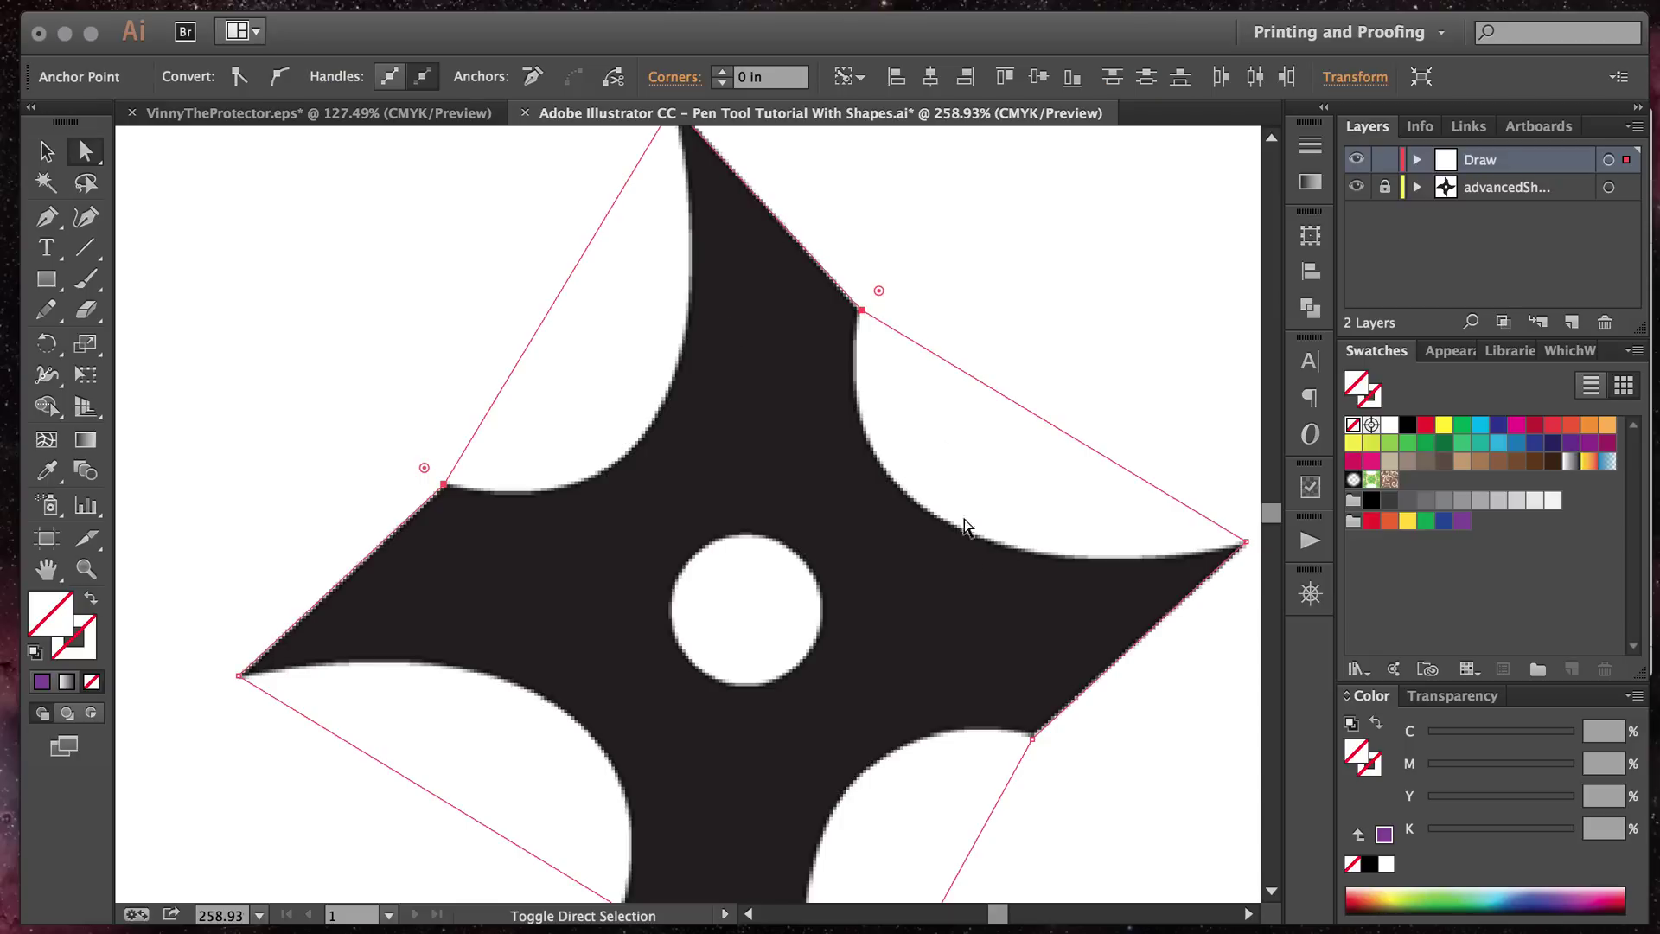
left_click(1034, 742, "shift")
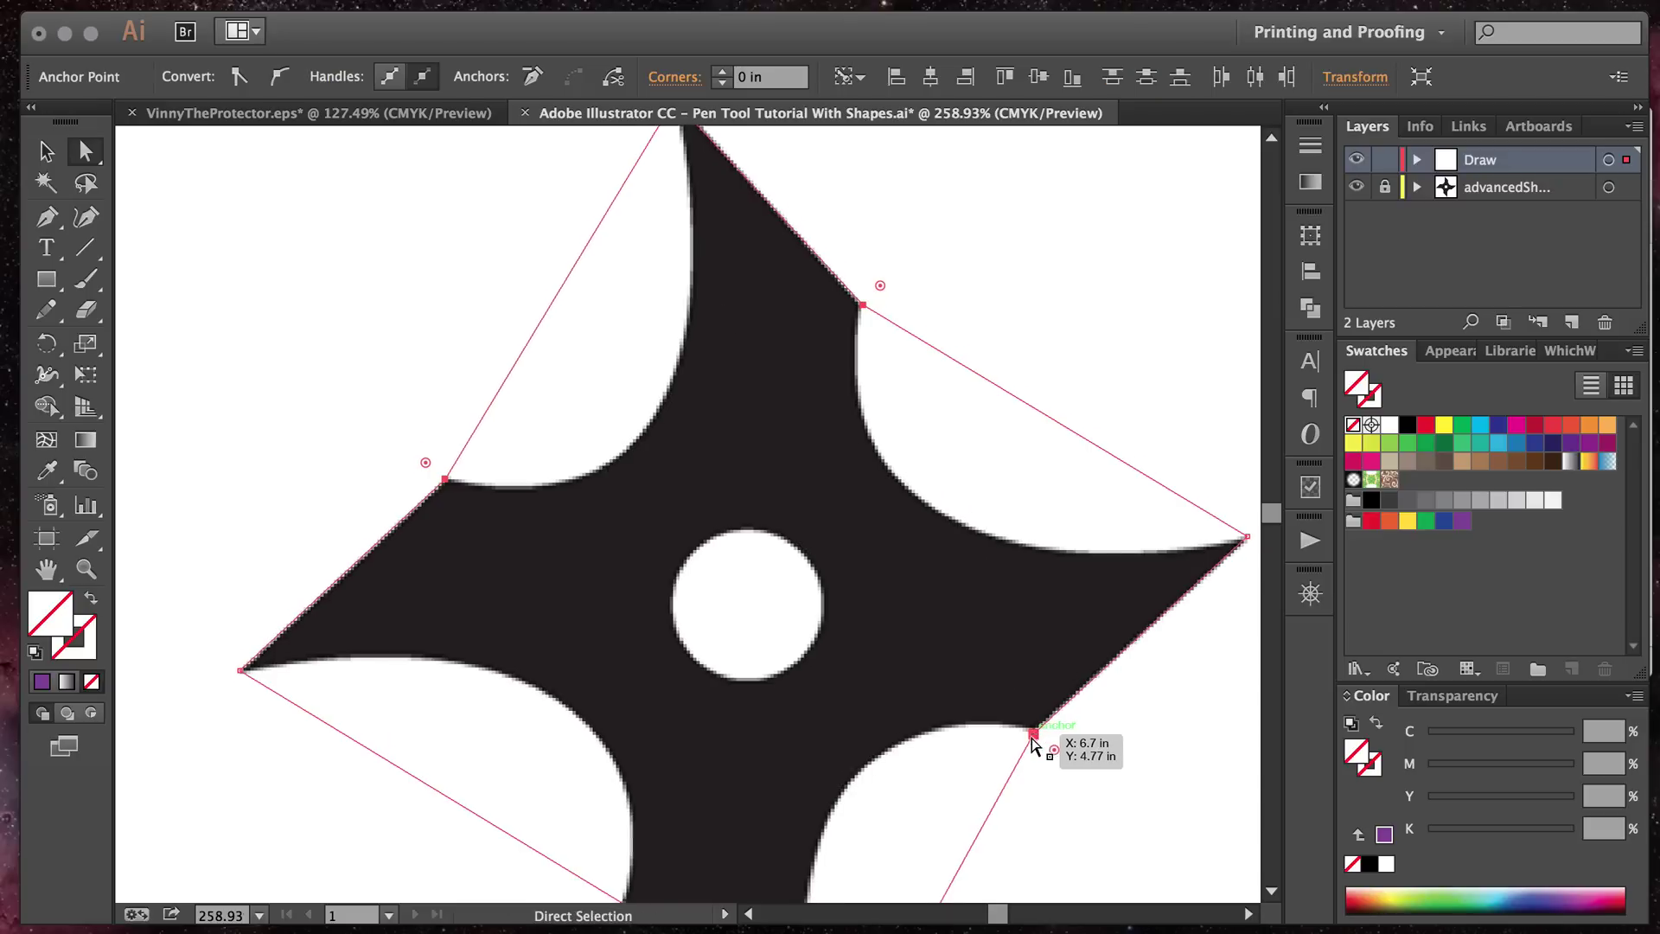
scroll(1034, 742, "down", 3)
scroll(1034, 742, "left", 1)
left_click(658, 776, "shift")
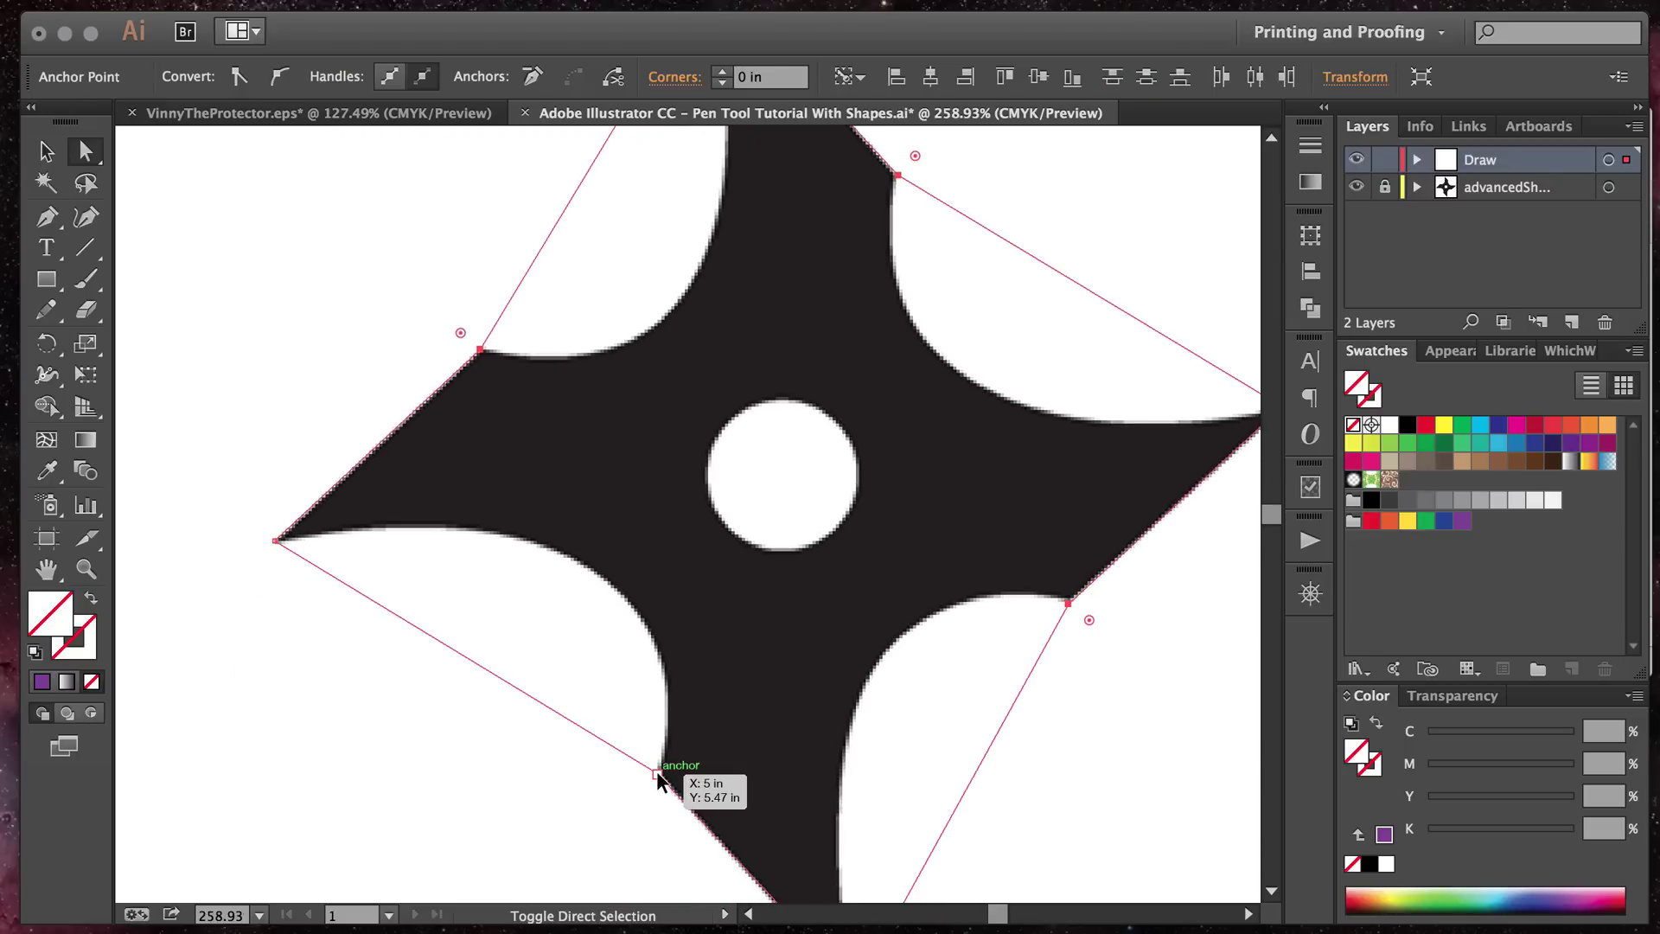
scroll(660, 772, "down", 4)
scroll(660, 772, "right", 1)
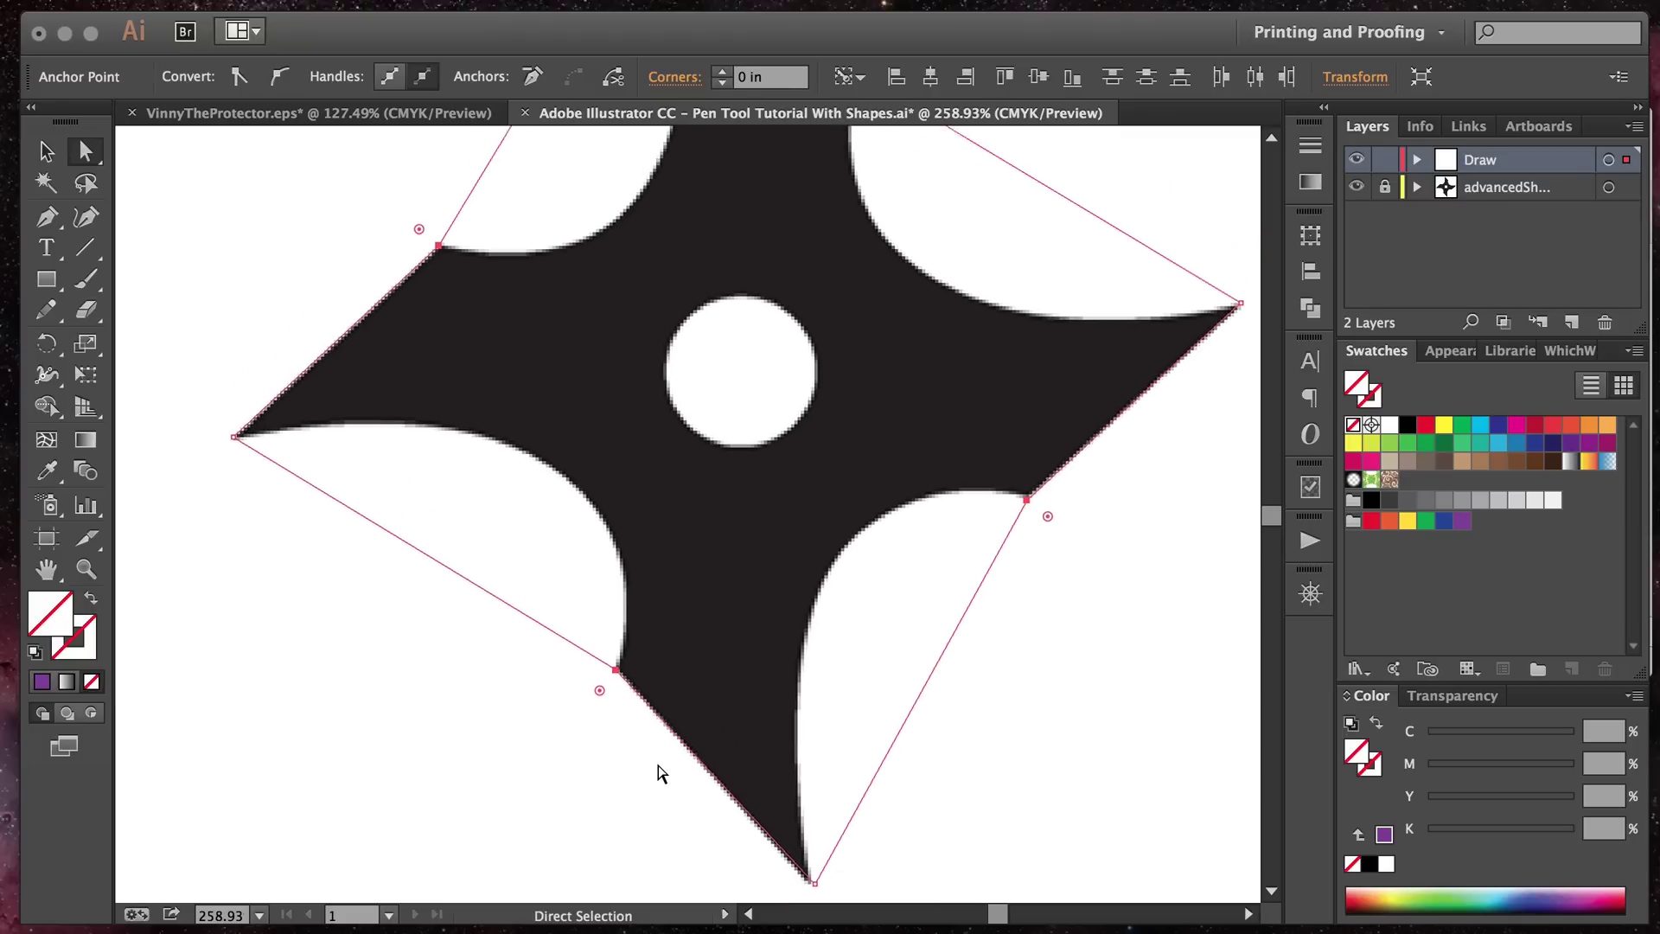
scroll(662, 772, "up", 3)
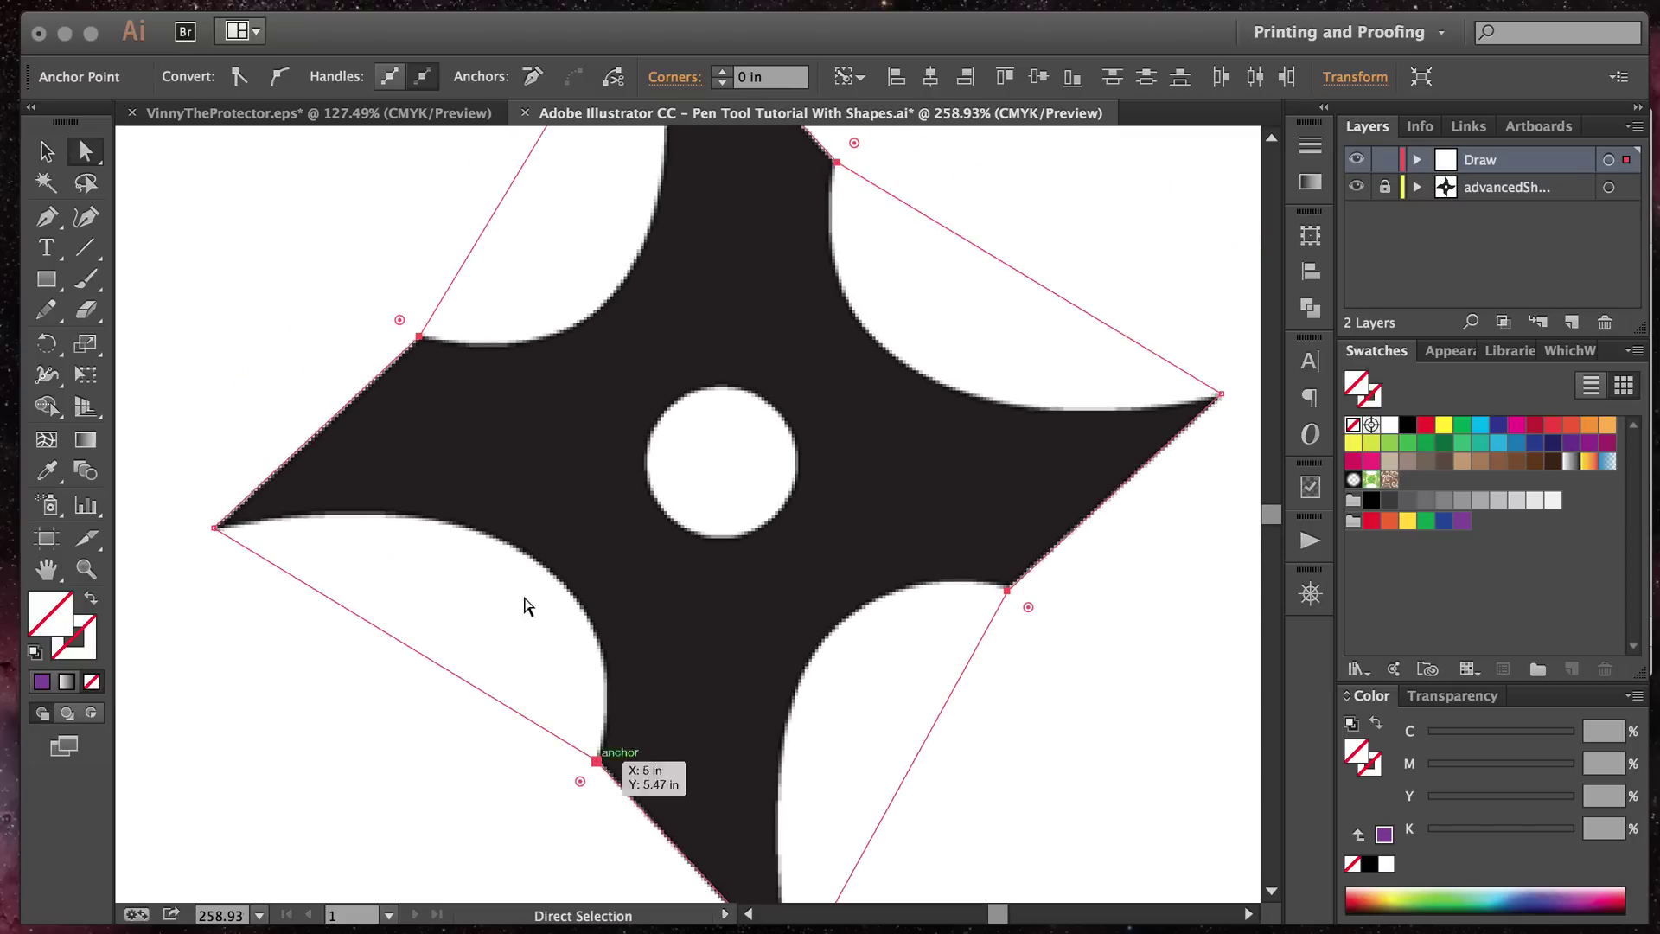
left_click(281, 83)
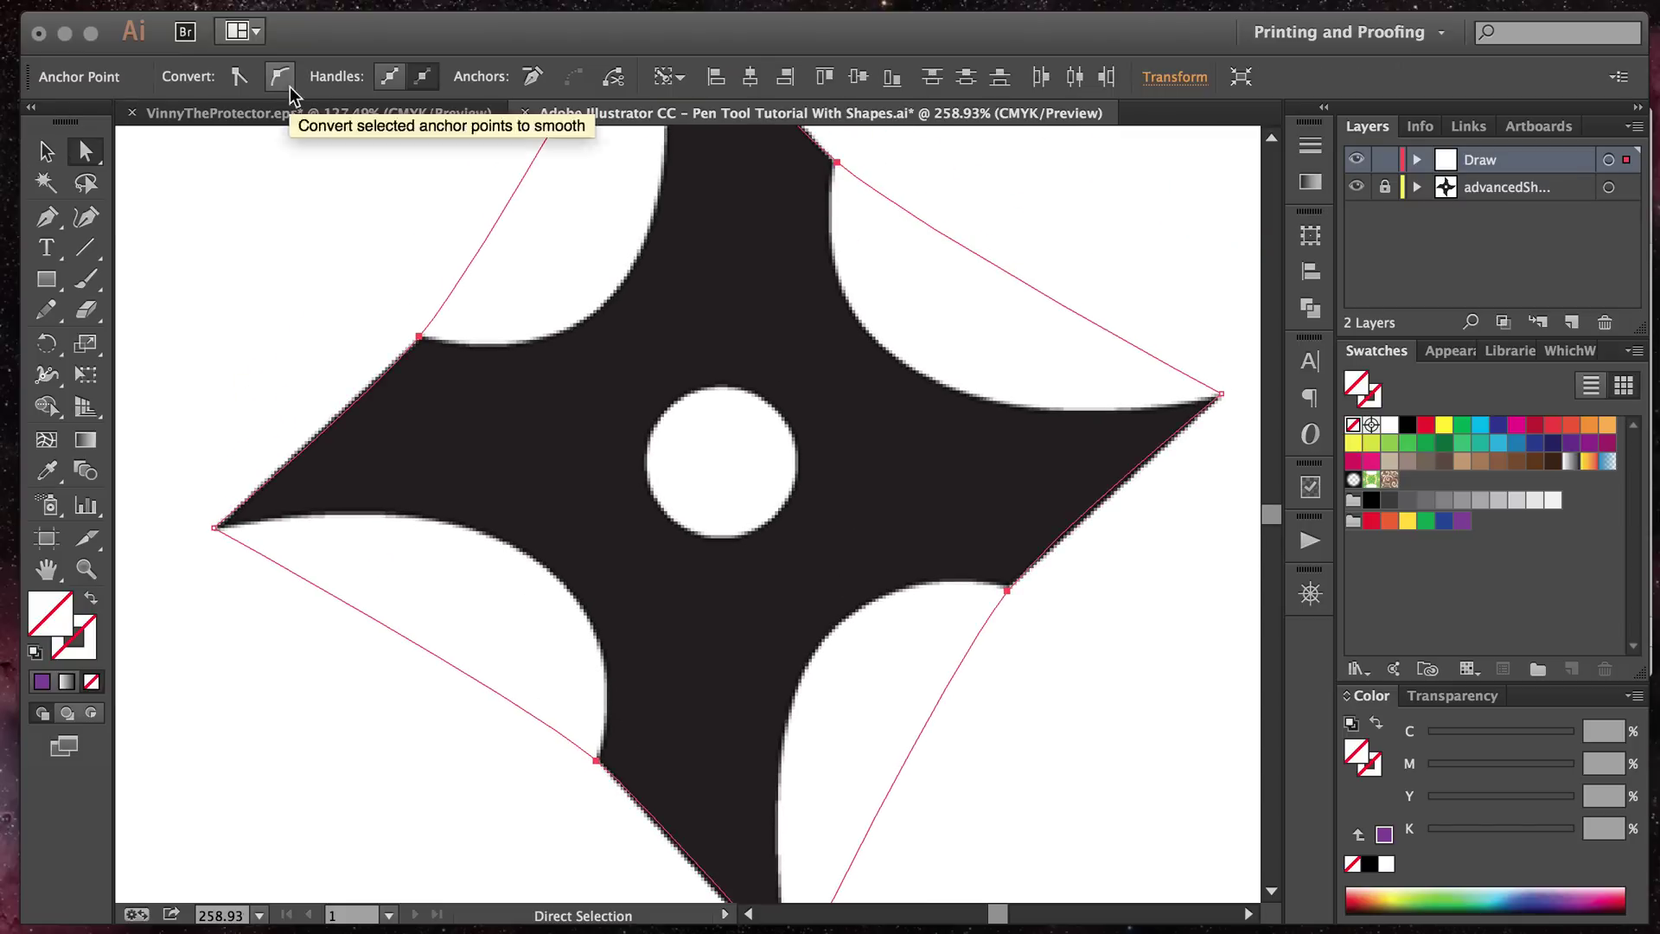
scroll(394, 408, "up", 7)
scroll(393, 408, "down", 3)
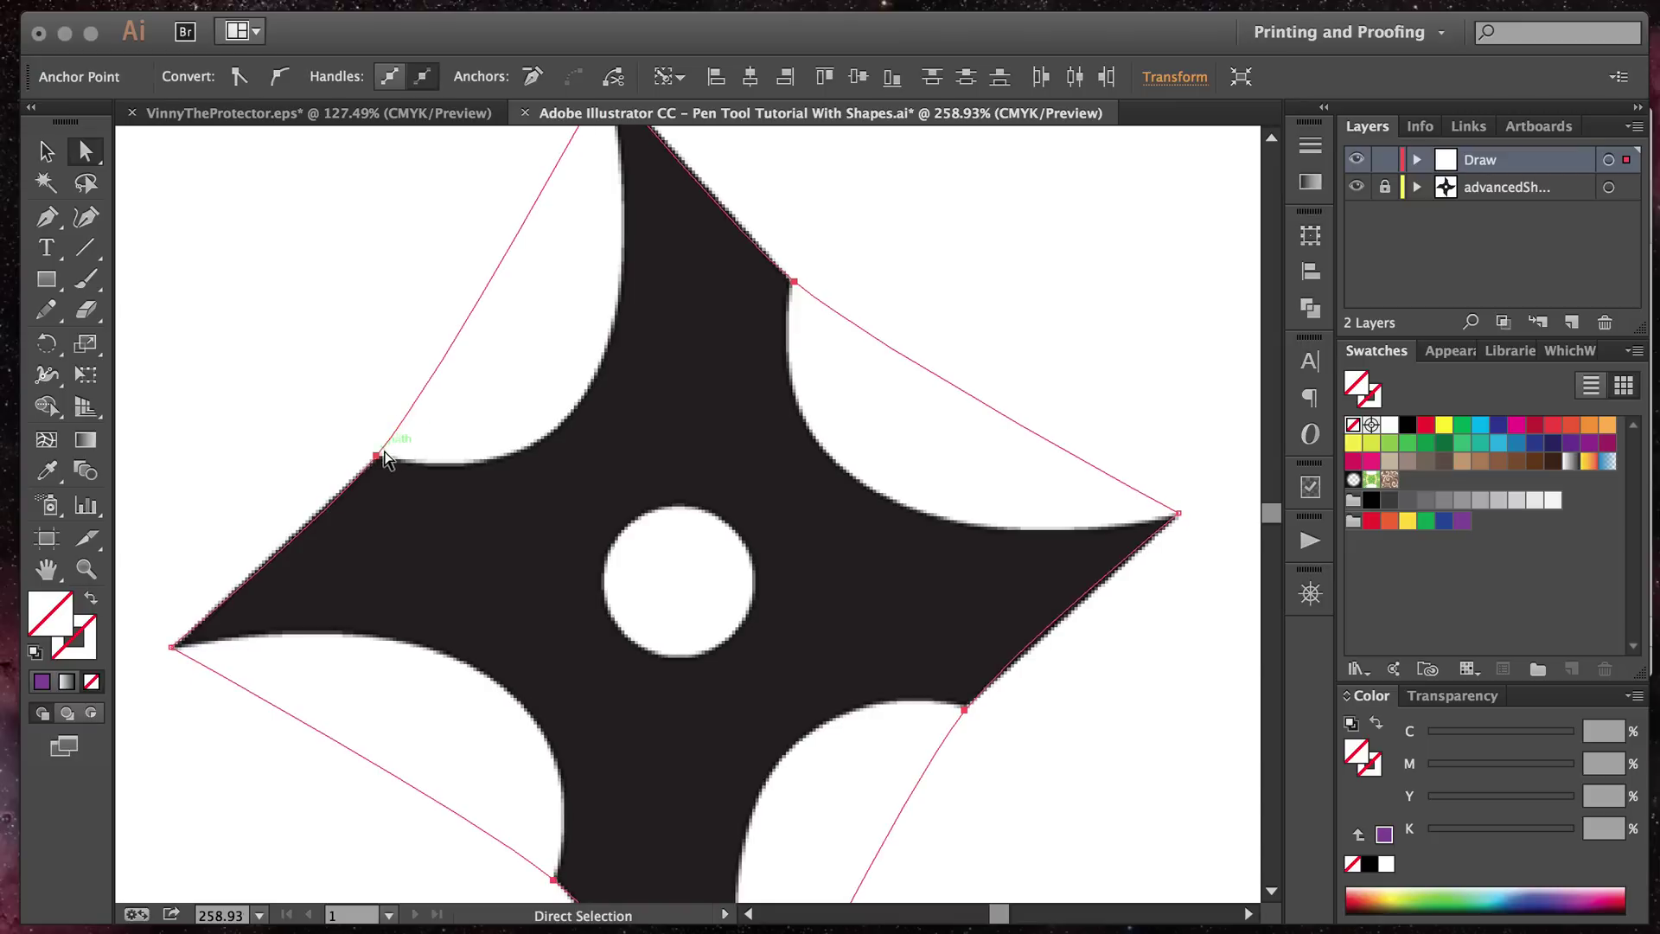
Step: Drag the upper-left notch anchor's handles so that edge follows the star's arc
left_click(377, 455)
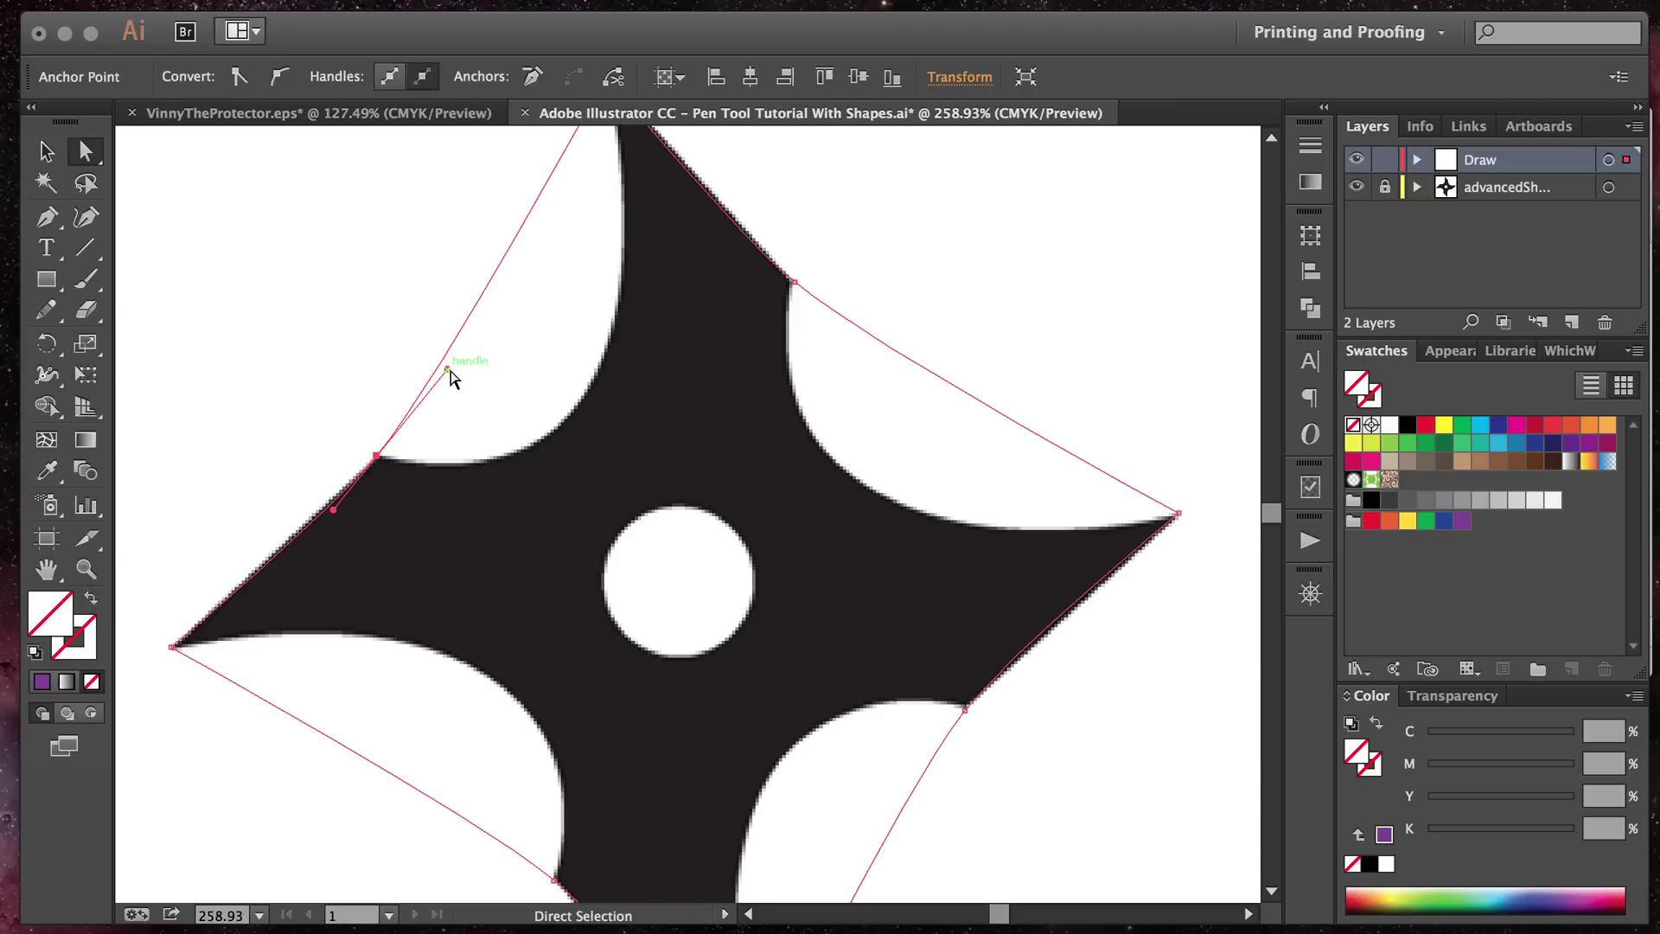
left_click_drag(447, 370, 623, 495)
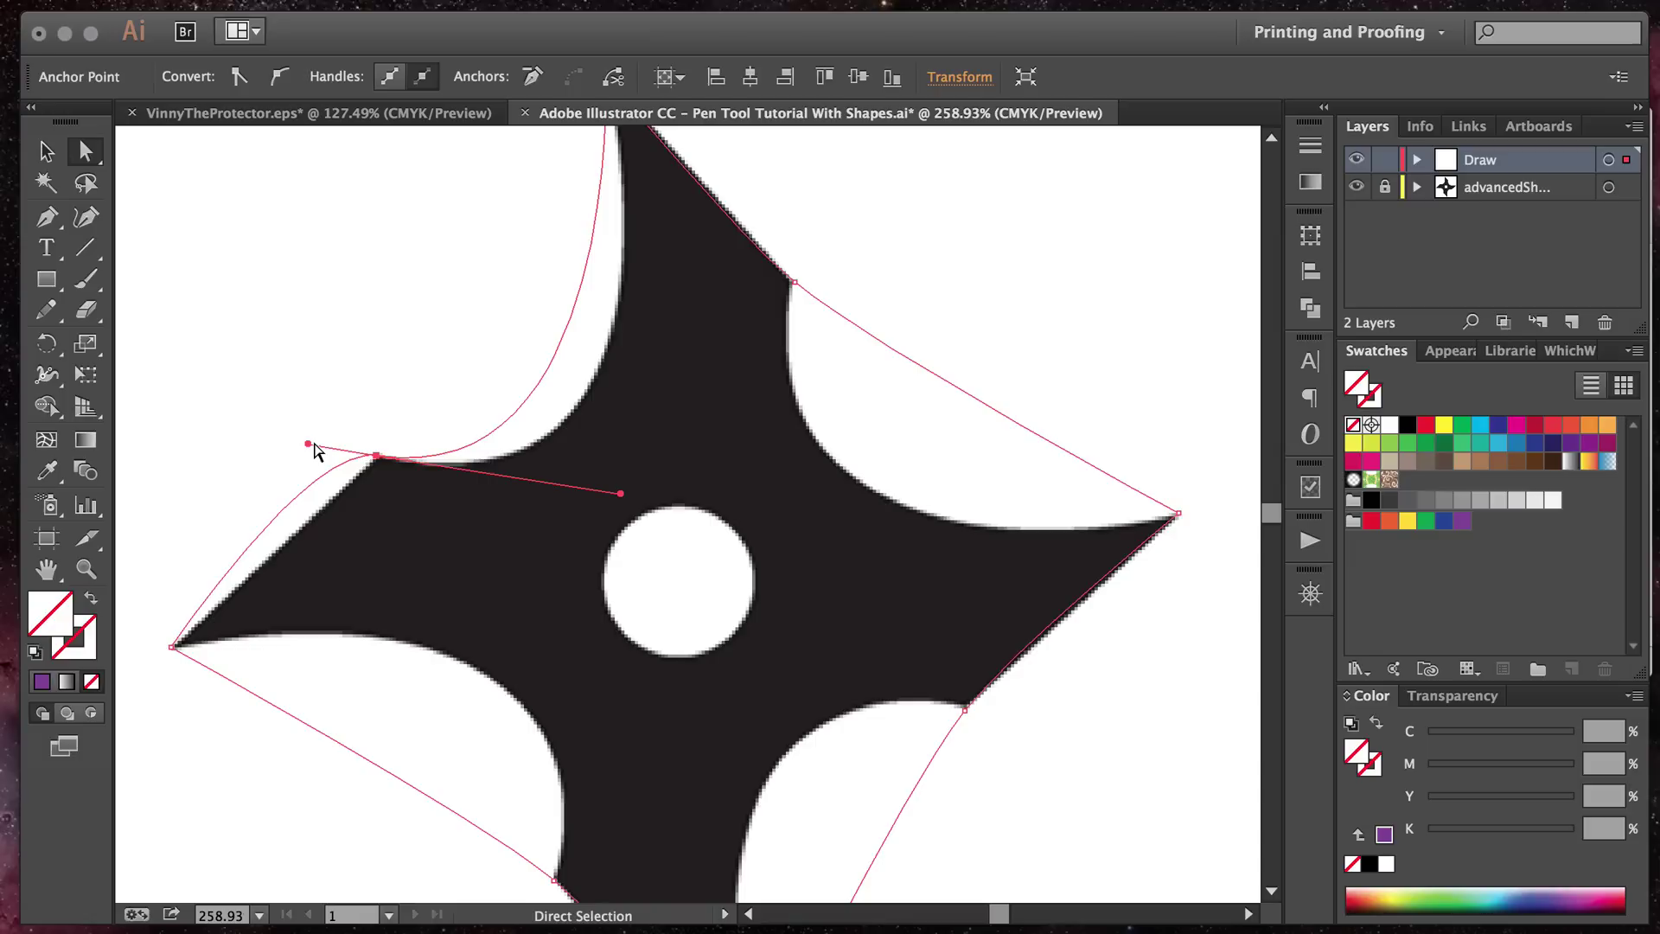
left_click_drag(315, 449, 385, 464)
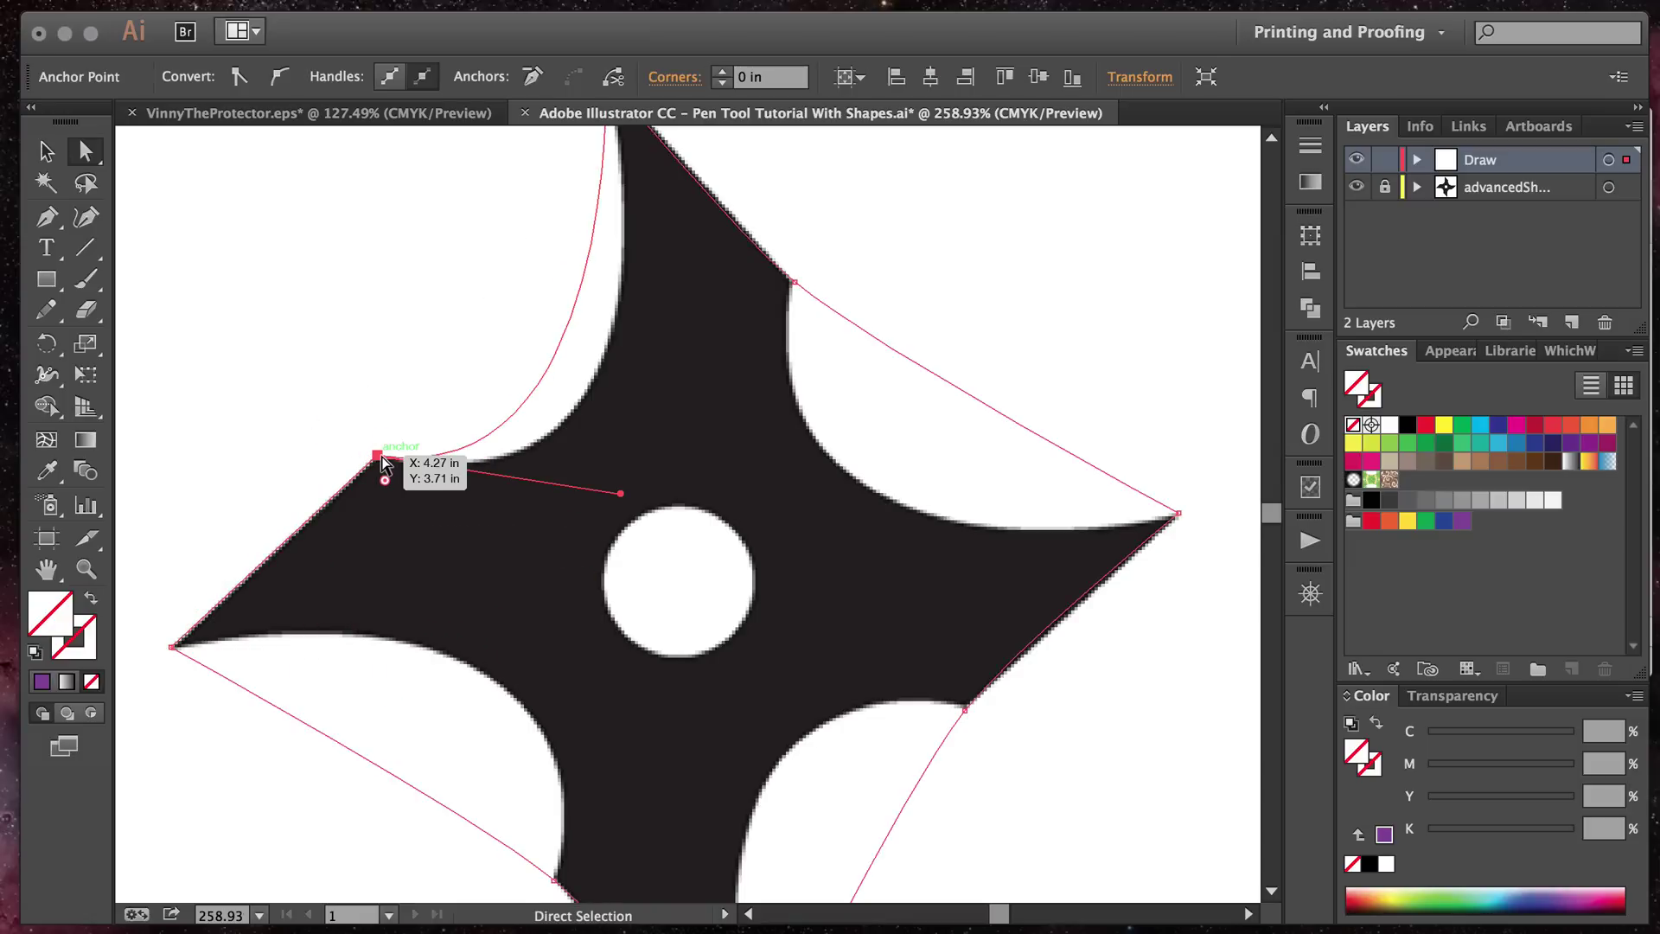
scroll(384, 464, "down", 5)
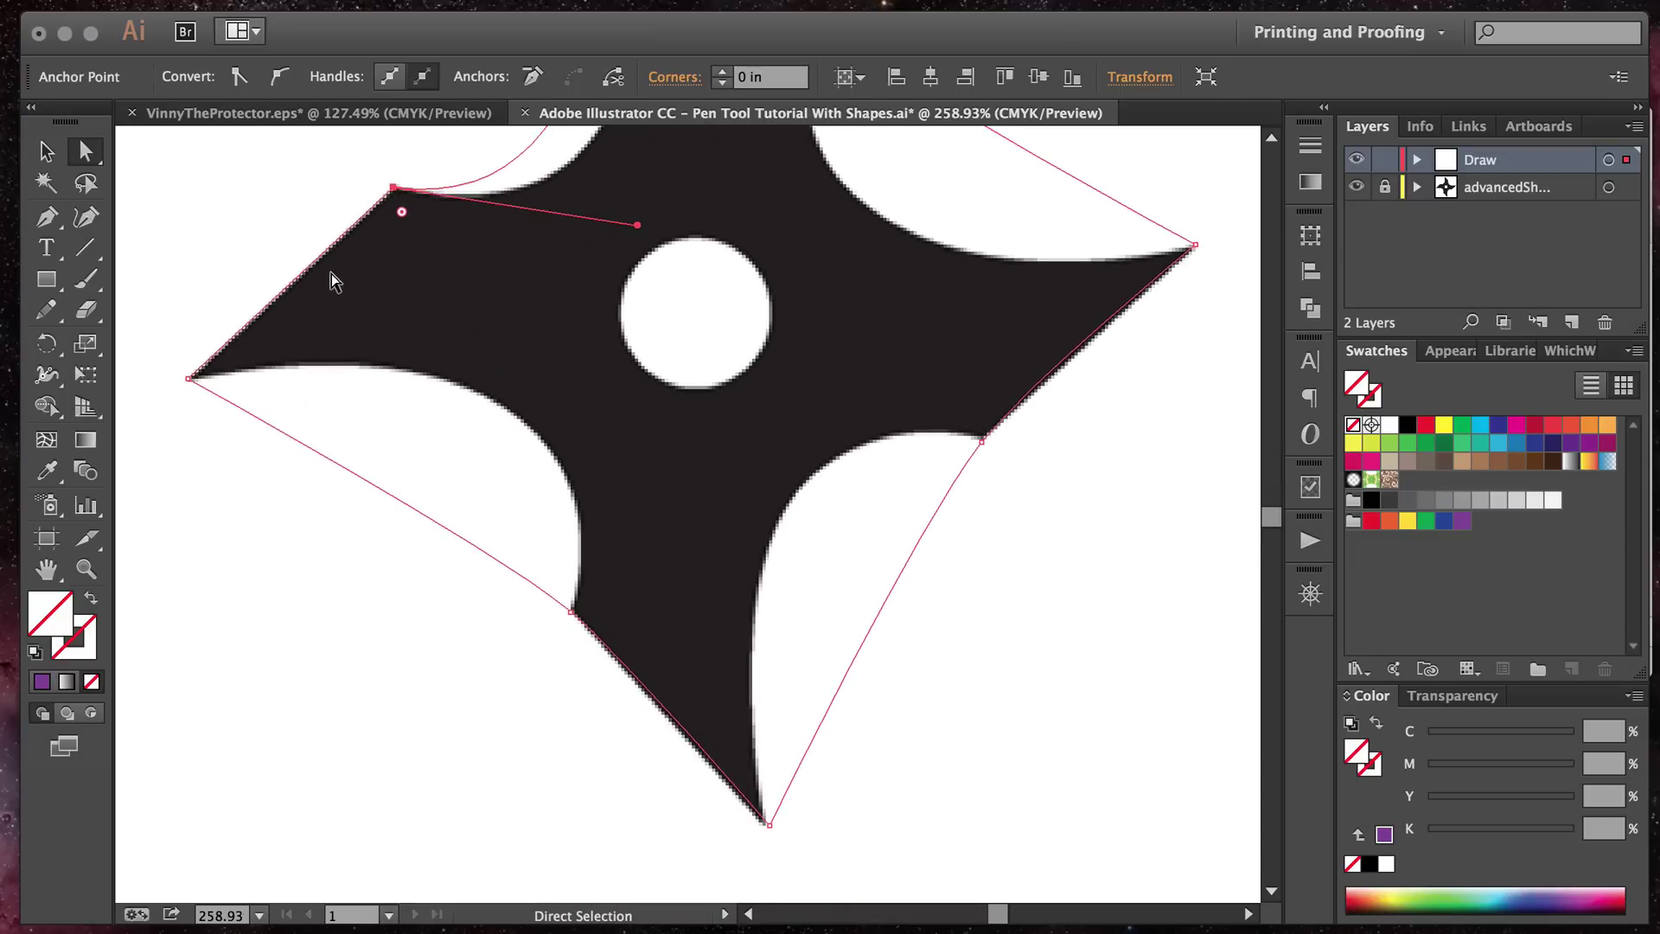
Step: Retract the stray handles on the lower-left and lower-right notch anchors back onto their anchors
left_click(573, 613)
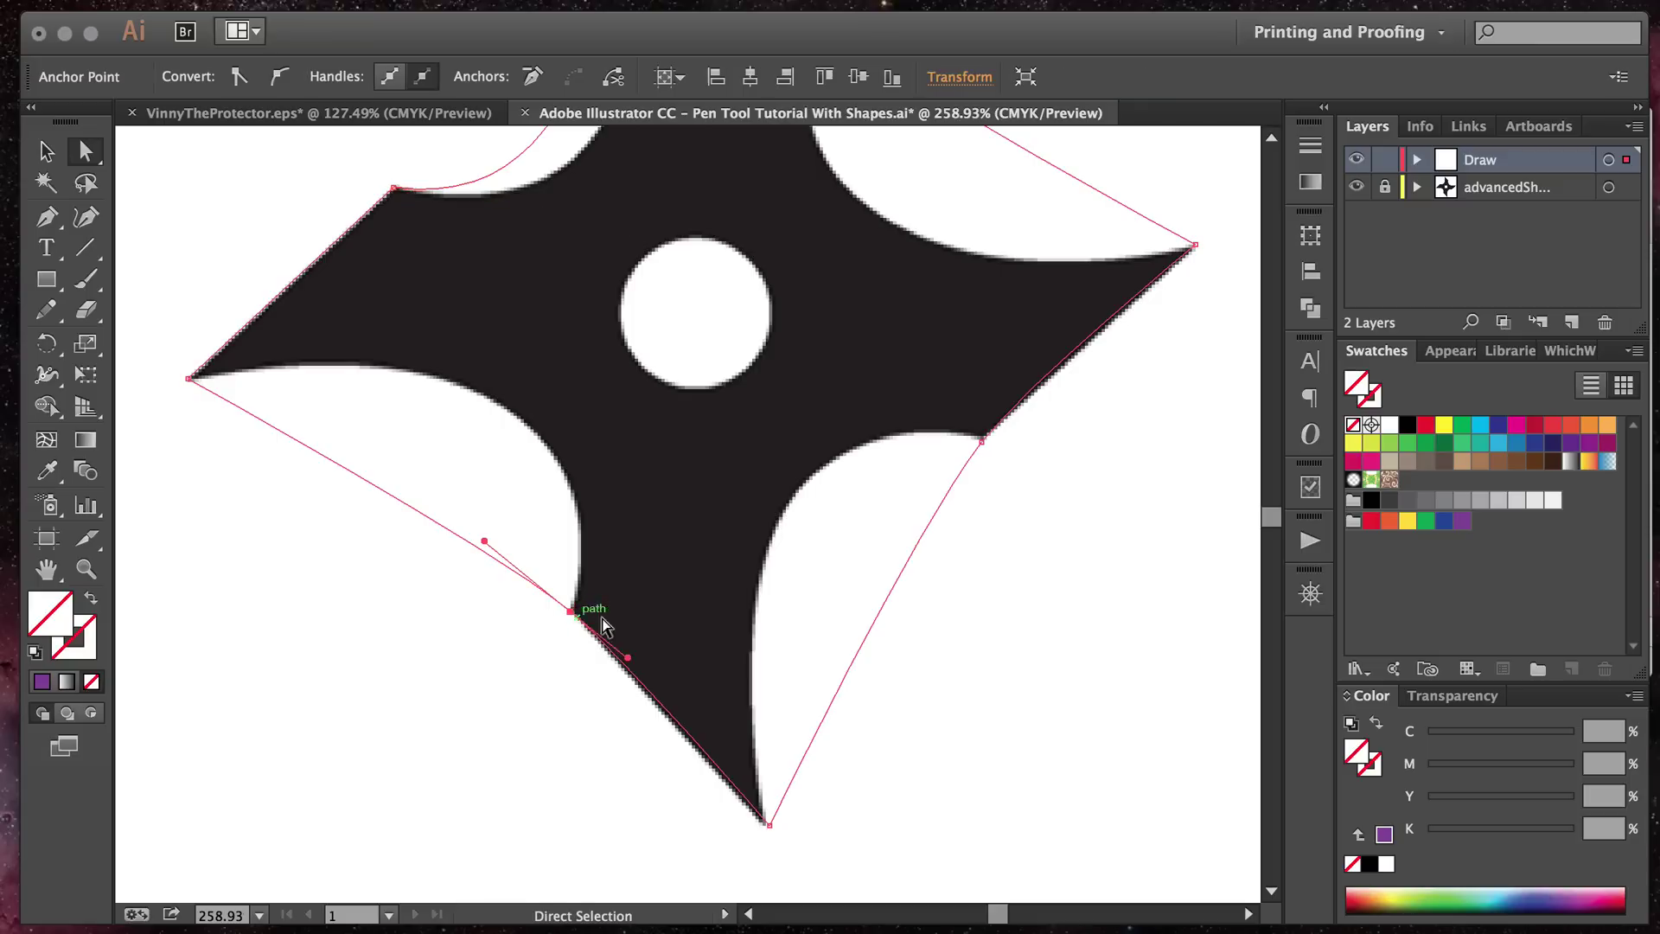
left_click_drag(628, 664, 572, 613)
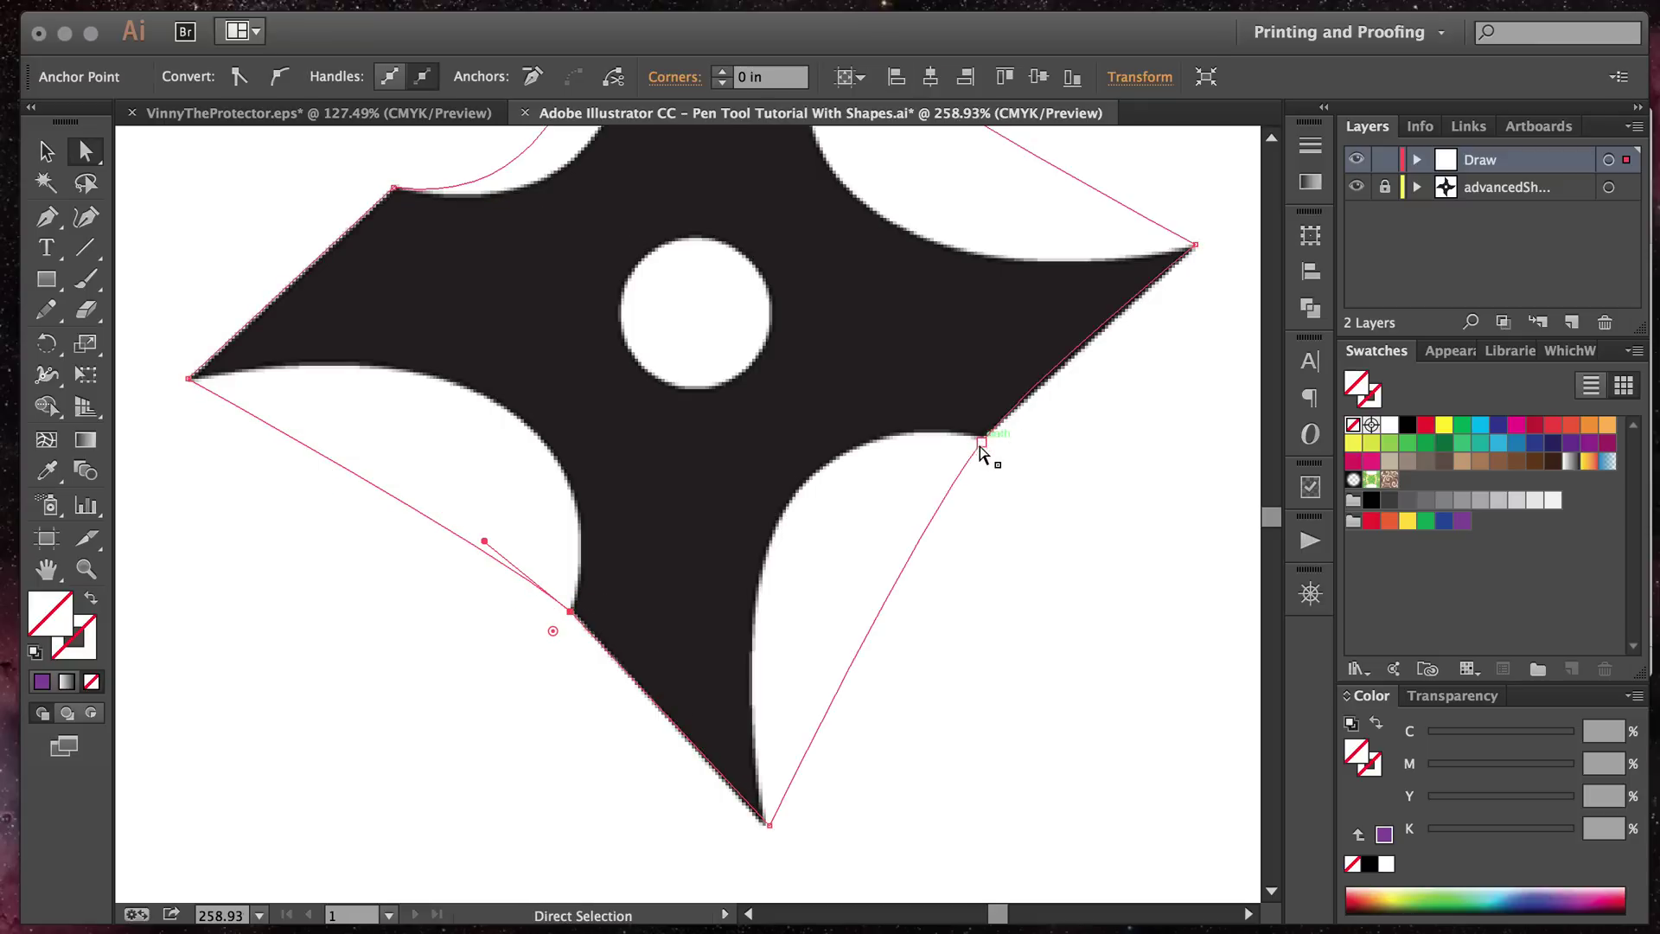
left_click(982, 443)
left_click_drag(1029, 386, 982, 448)
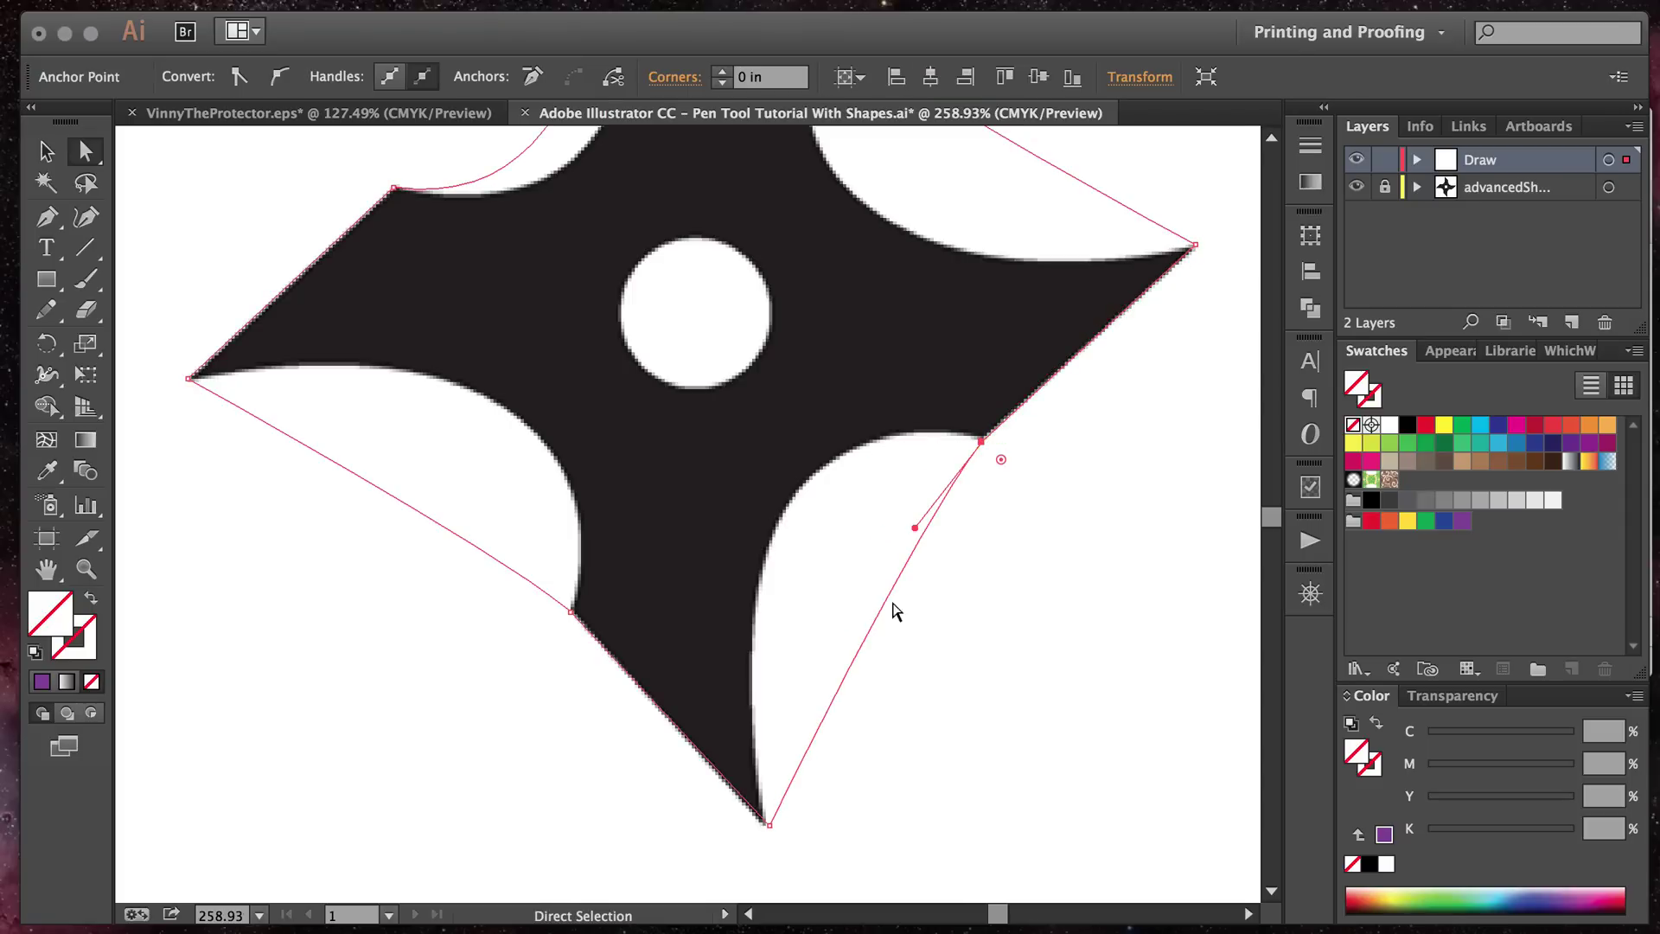
Step: Try reshaping the upper-right edge, undo the accidental bend, and reselect its notch anchor
scroll(870, 459, "up", 5)
scroll(871, 460, "right", 2)
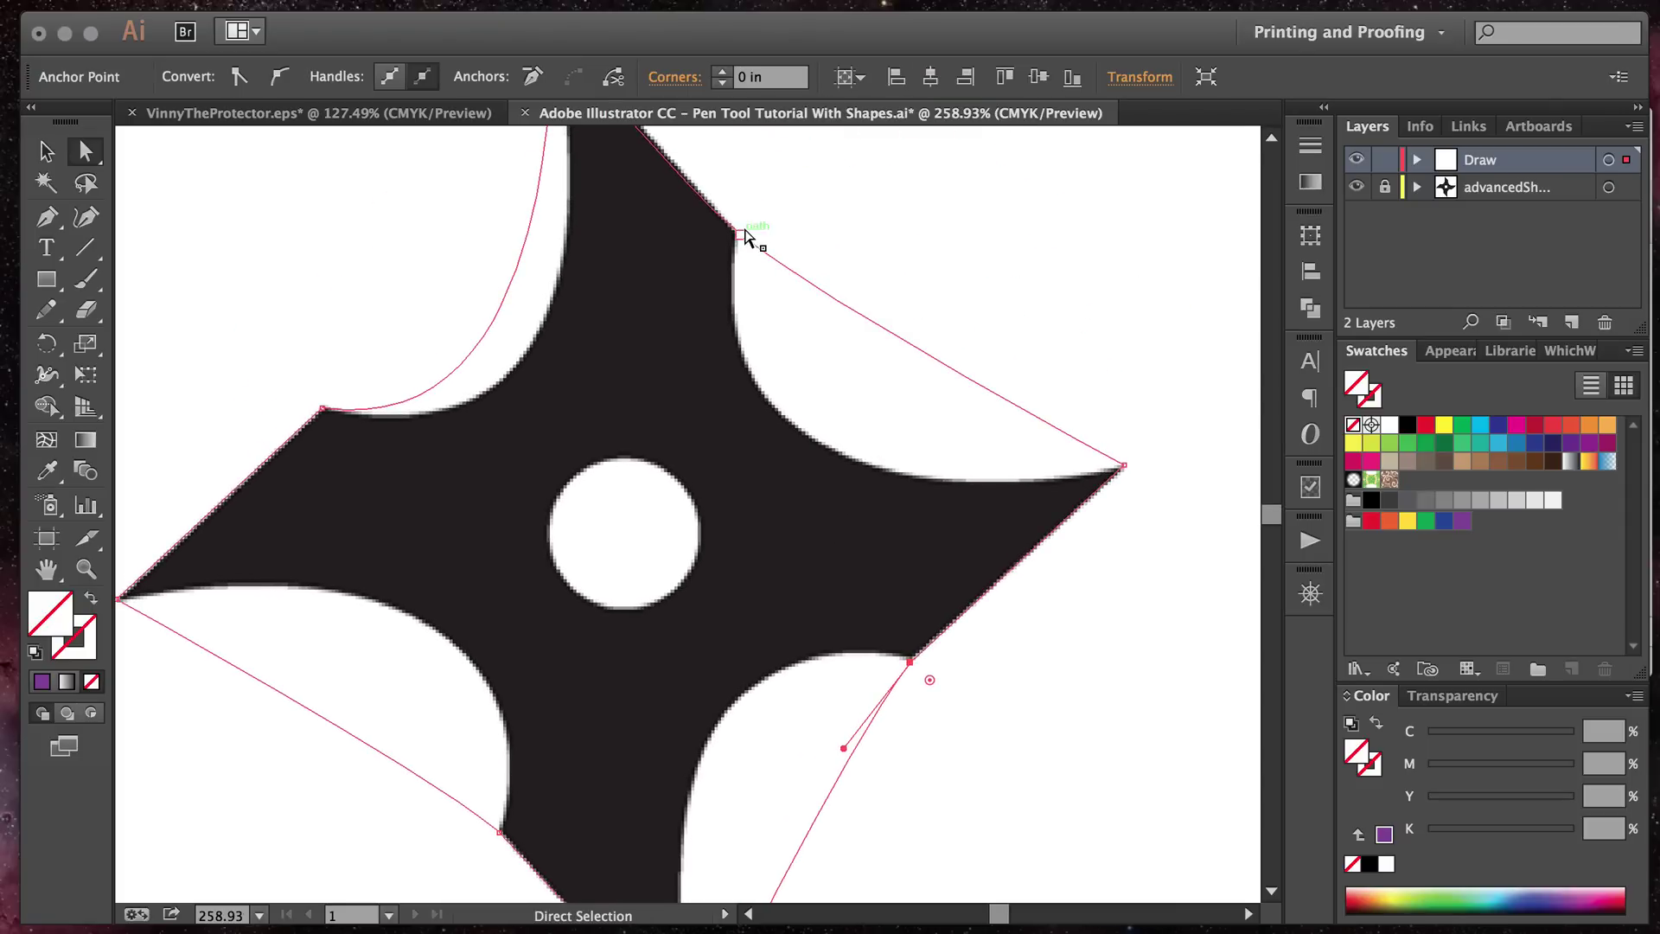
left_click(742, 235)
scroll(742, 246, "up", 2)
scroll(742, 246, "right", 1)
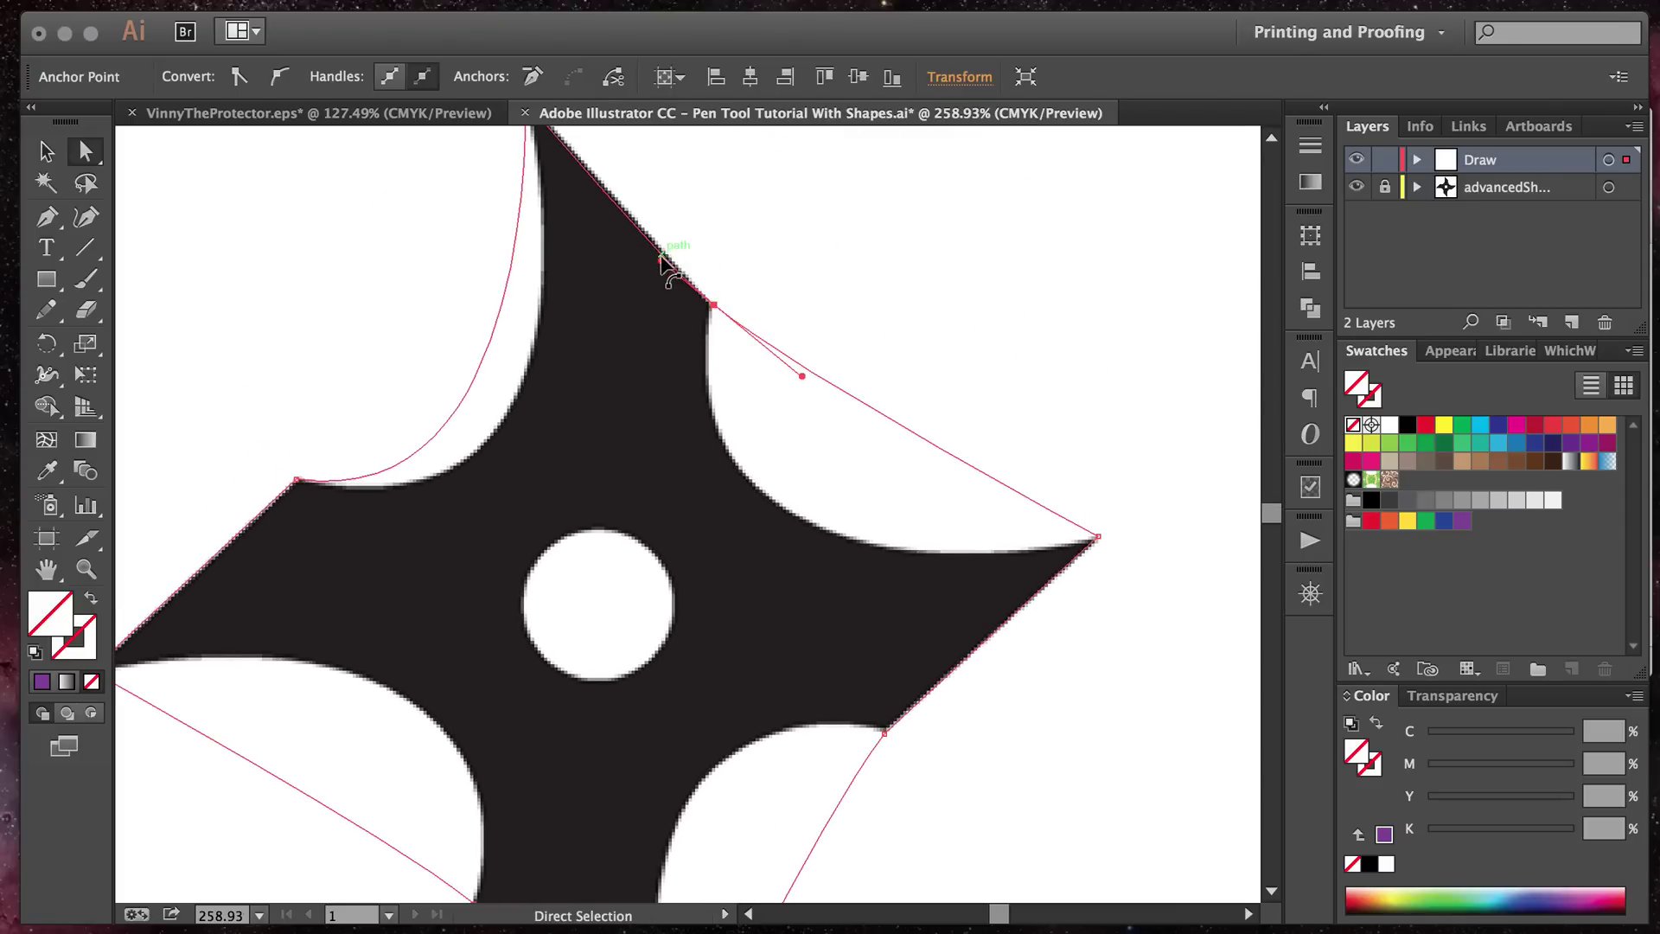
left_click_drag(678, 259, 722, 277)
key("super+z")
left_click(714, 306)
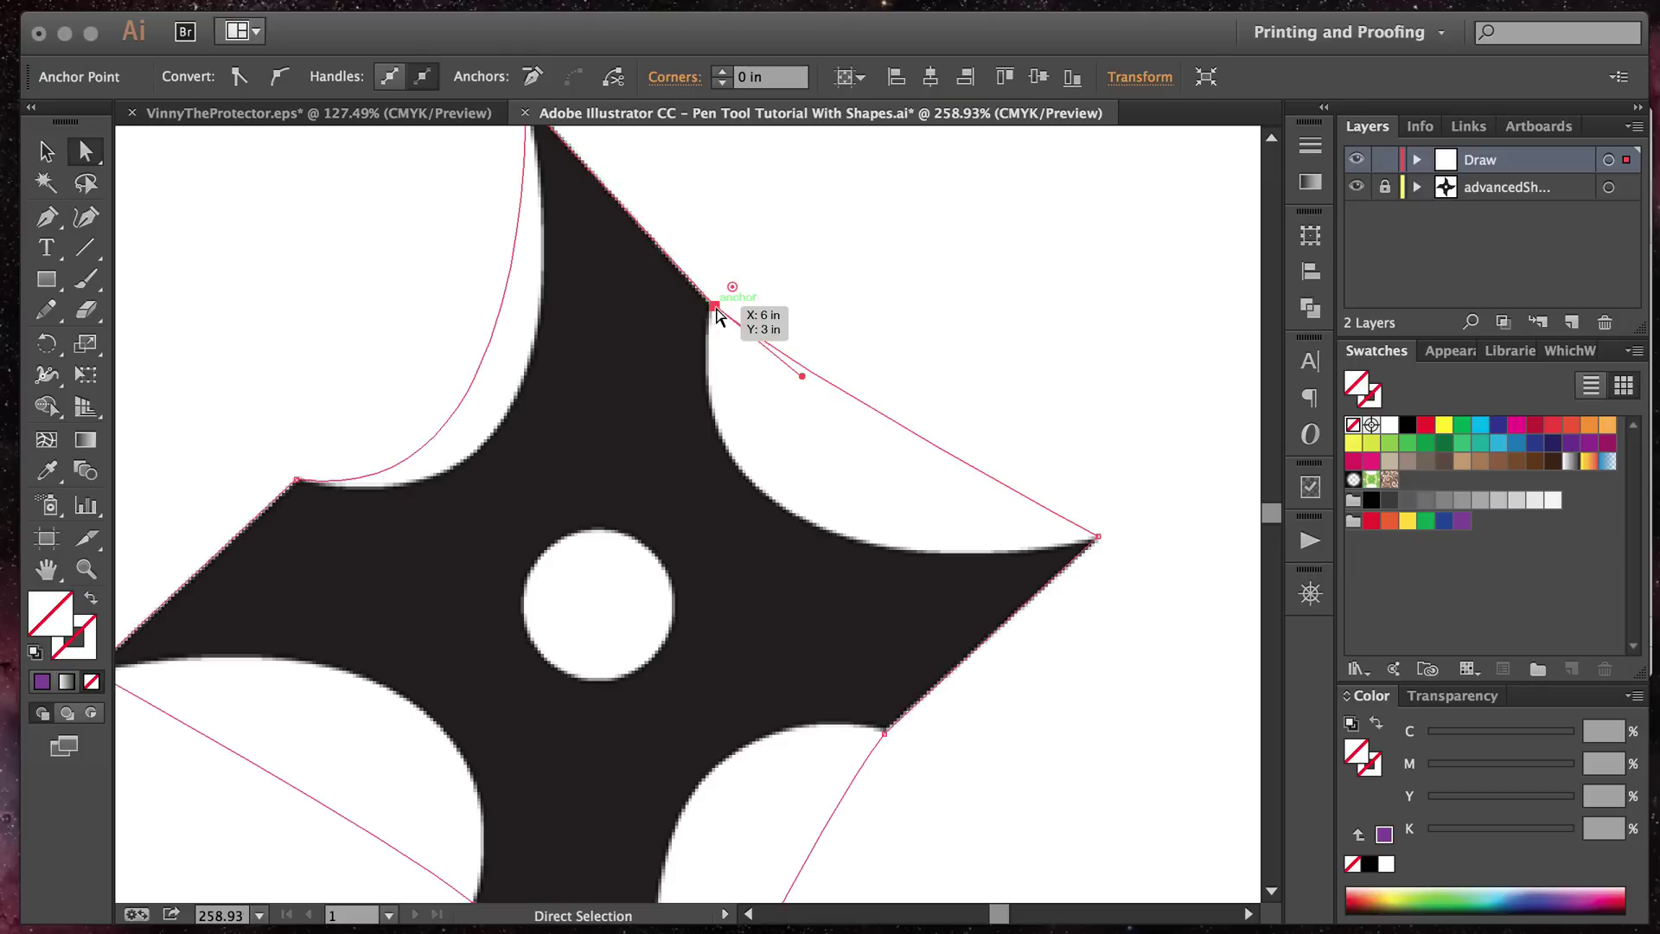
scroll(471, 367, "up", 4)
Step: Curve the upper-left edge and the right edge to match the star's arcs
scroll(411, 493, "down", 3)
scroll(411, 493, "left", 1)
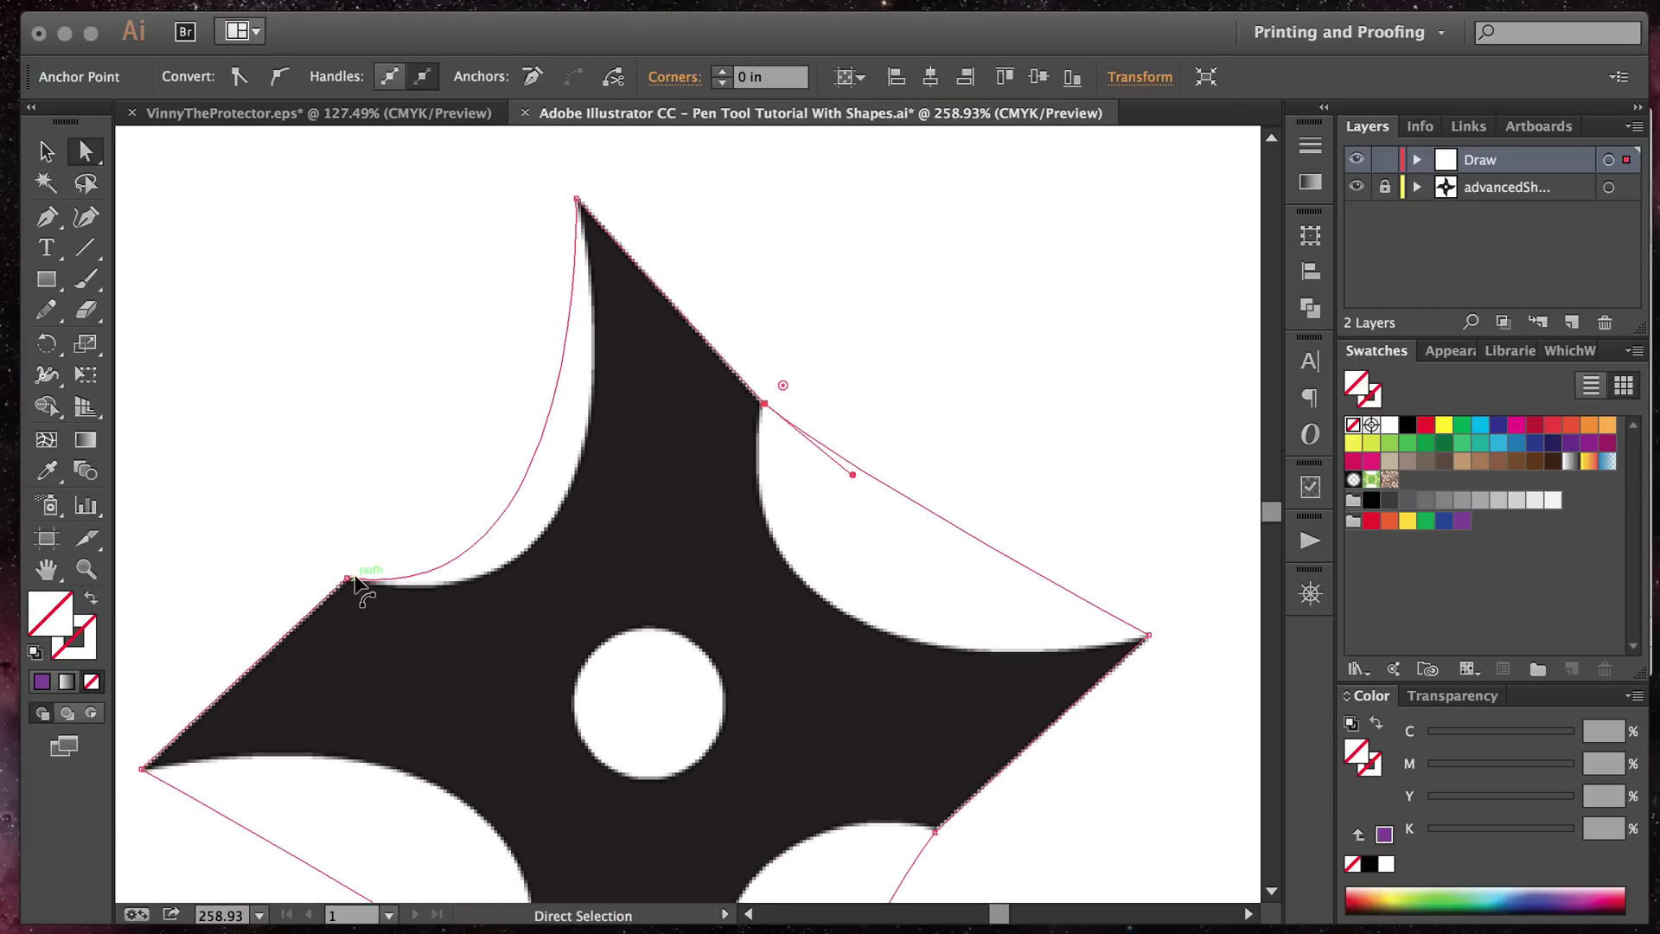
left_click_drag(350, 578, 686, 656)
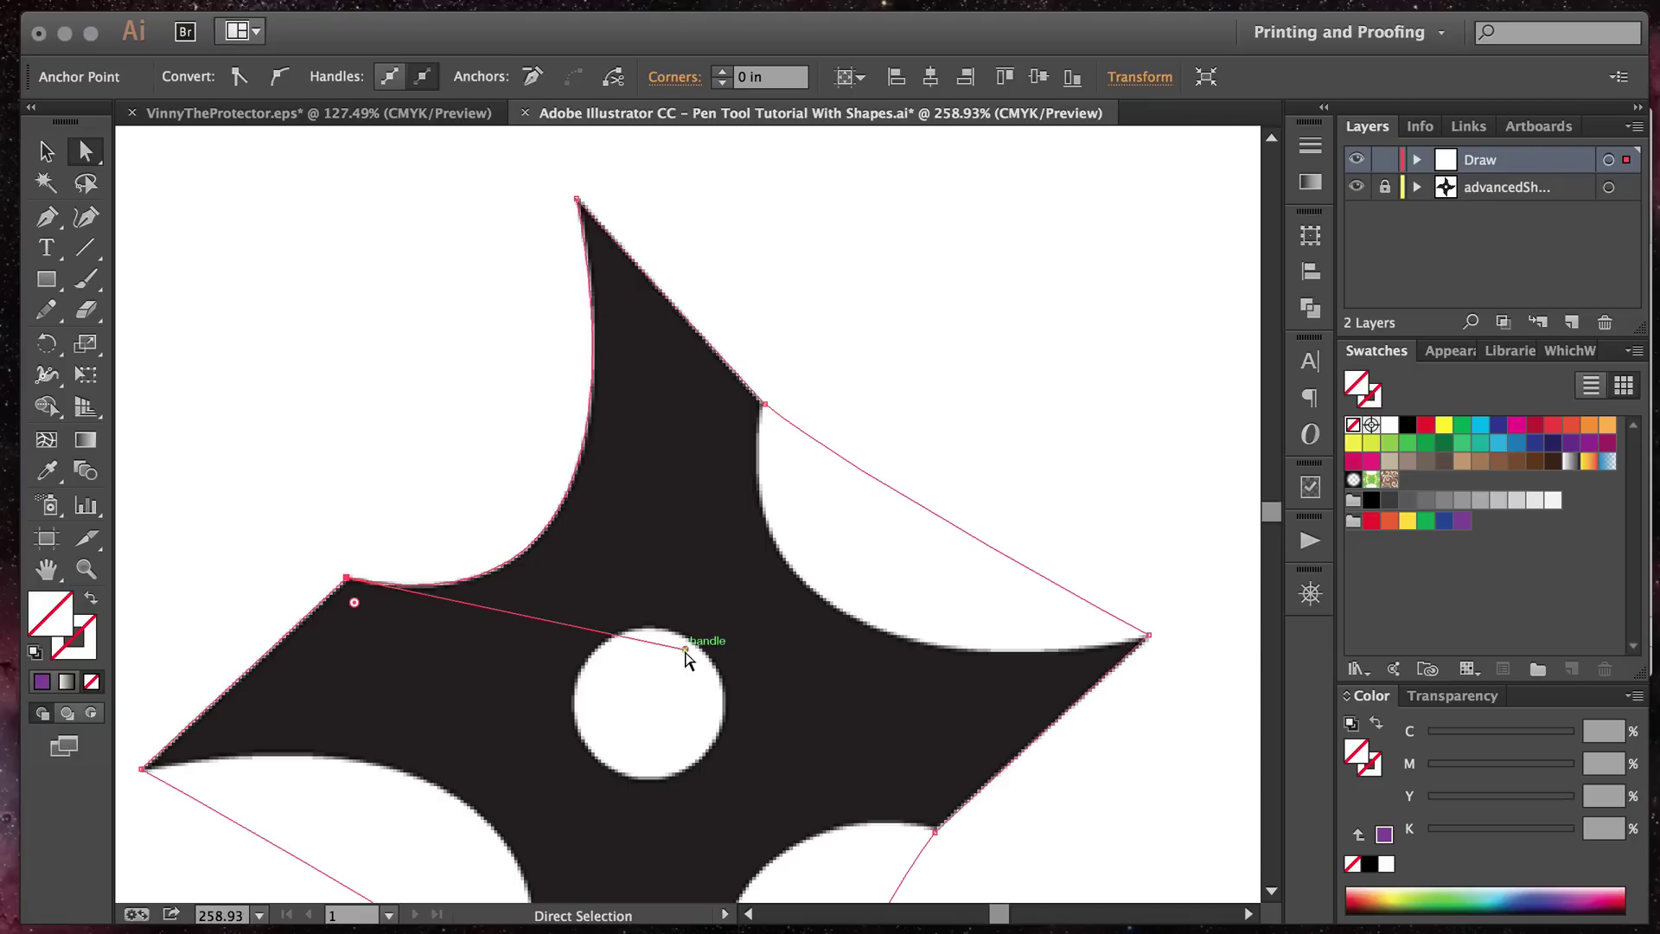
left_click(765, 405)
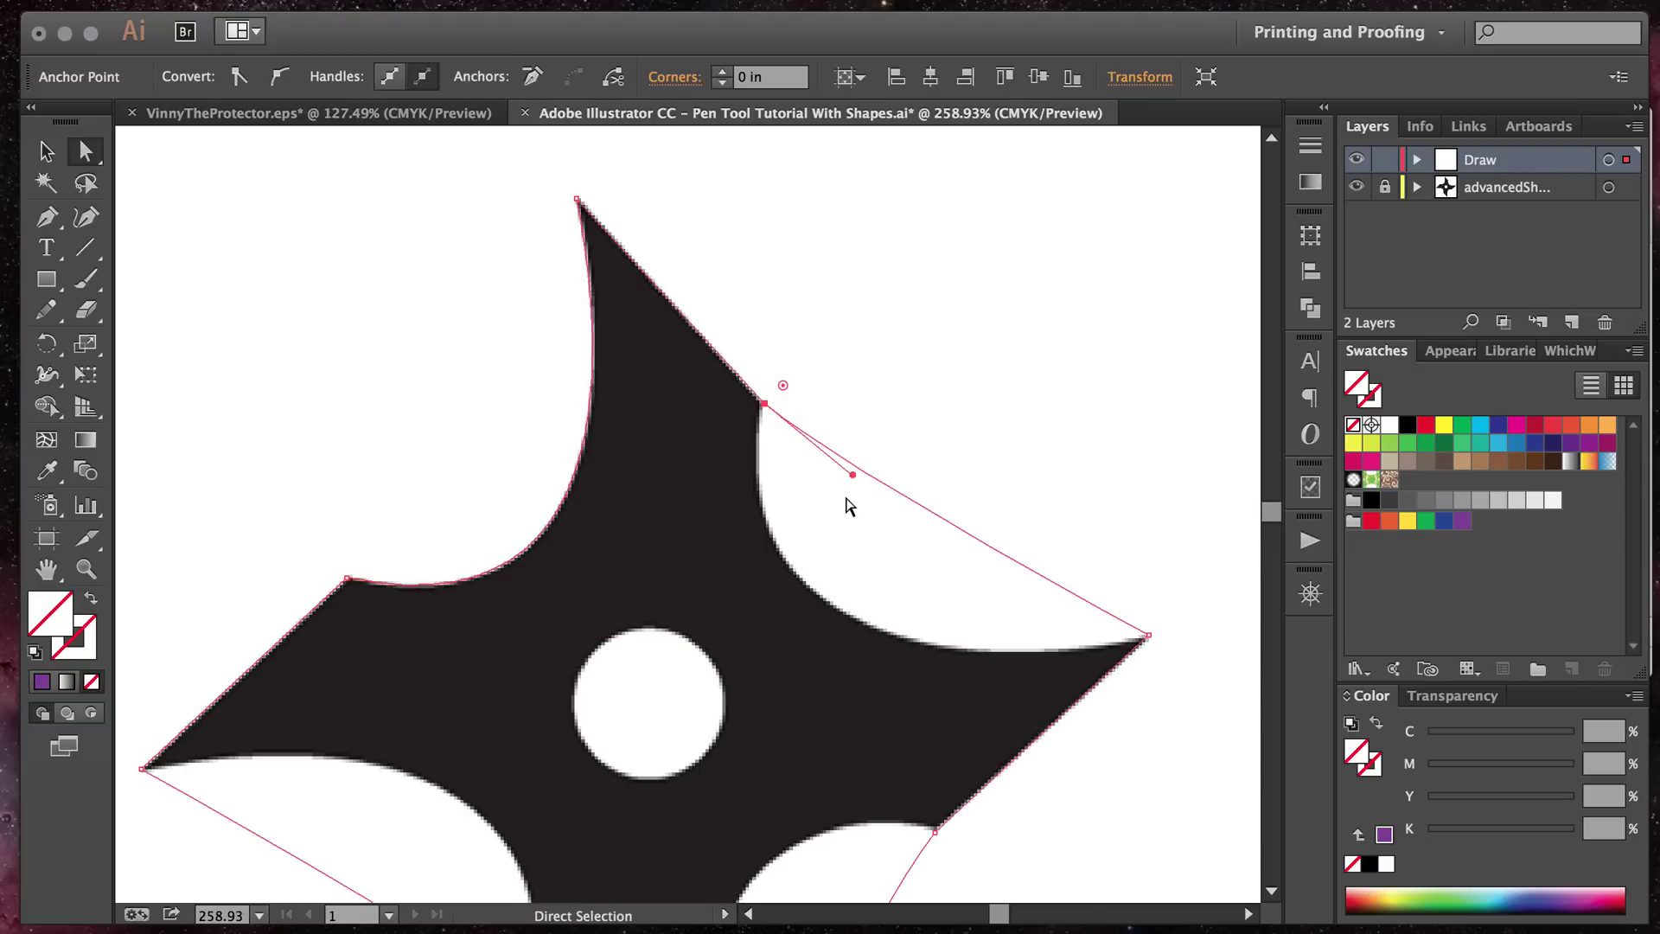
left_click_drag(855, 477, 712, 733)
Step: Bend the lower curve and the left edge so the outline hugs the star's contours
scroll(712, 727, "down", 5)
scroll(711, 727, "left", 1)
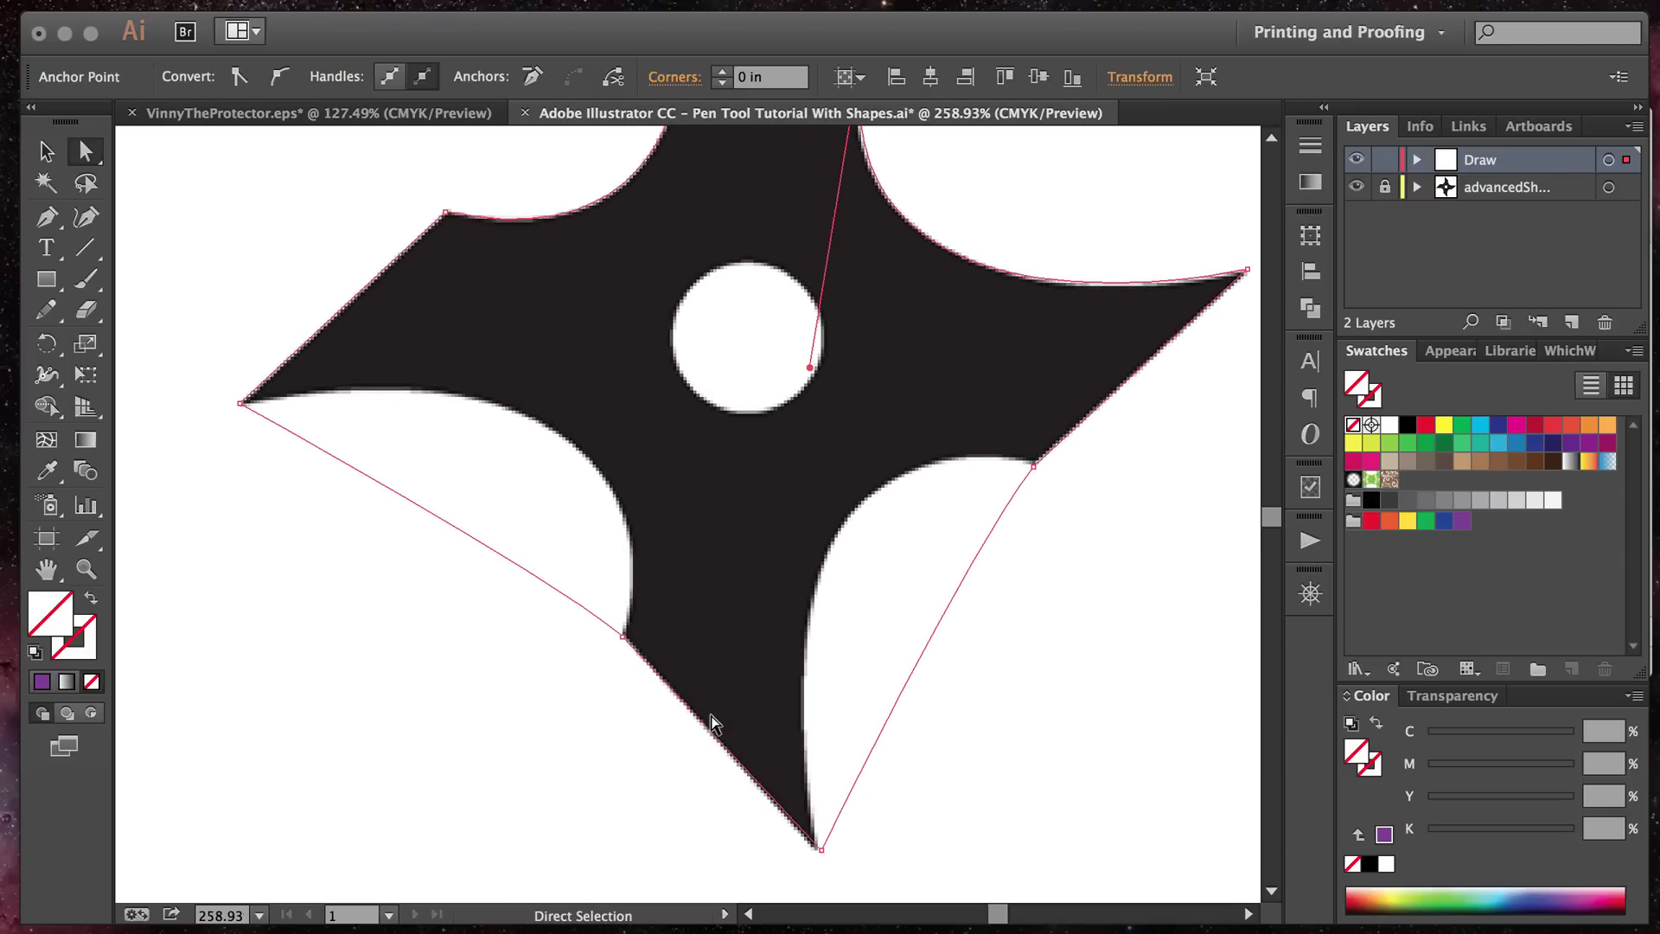
left_click(1034, 468)
left_click_drag(966, 554, 714, 405)
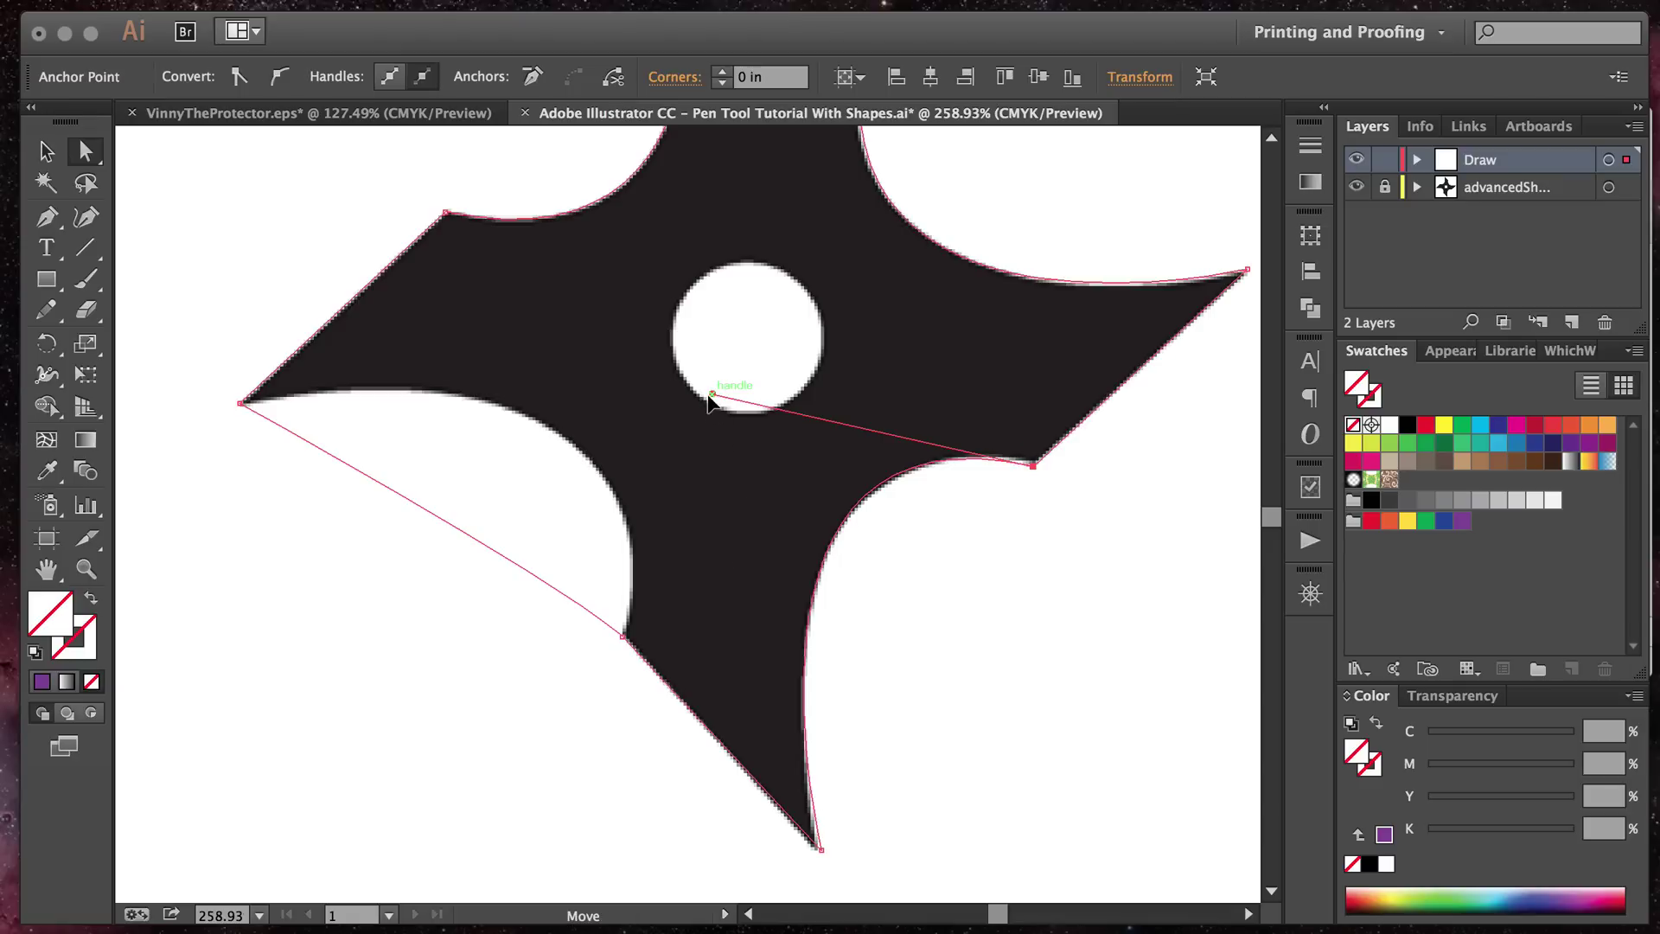
mouse_move(709, 398)
left_mouse_down()
mouse_move(734, 396)
mouse_move(716, 394)
left_mouse_up()
left_click(623, 638)
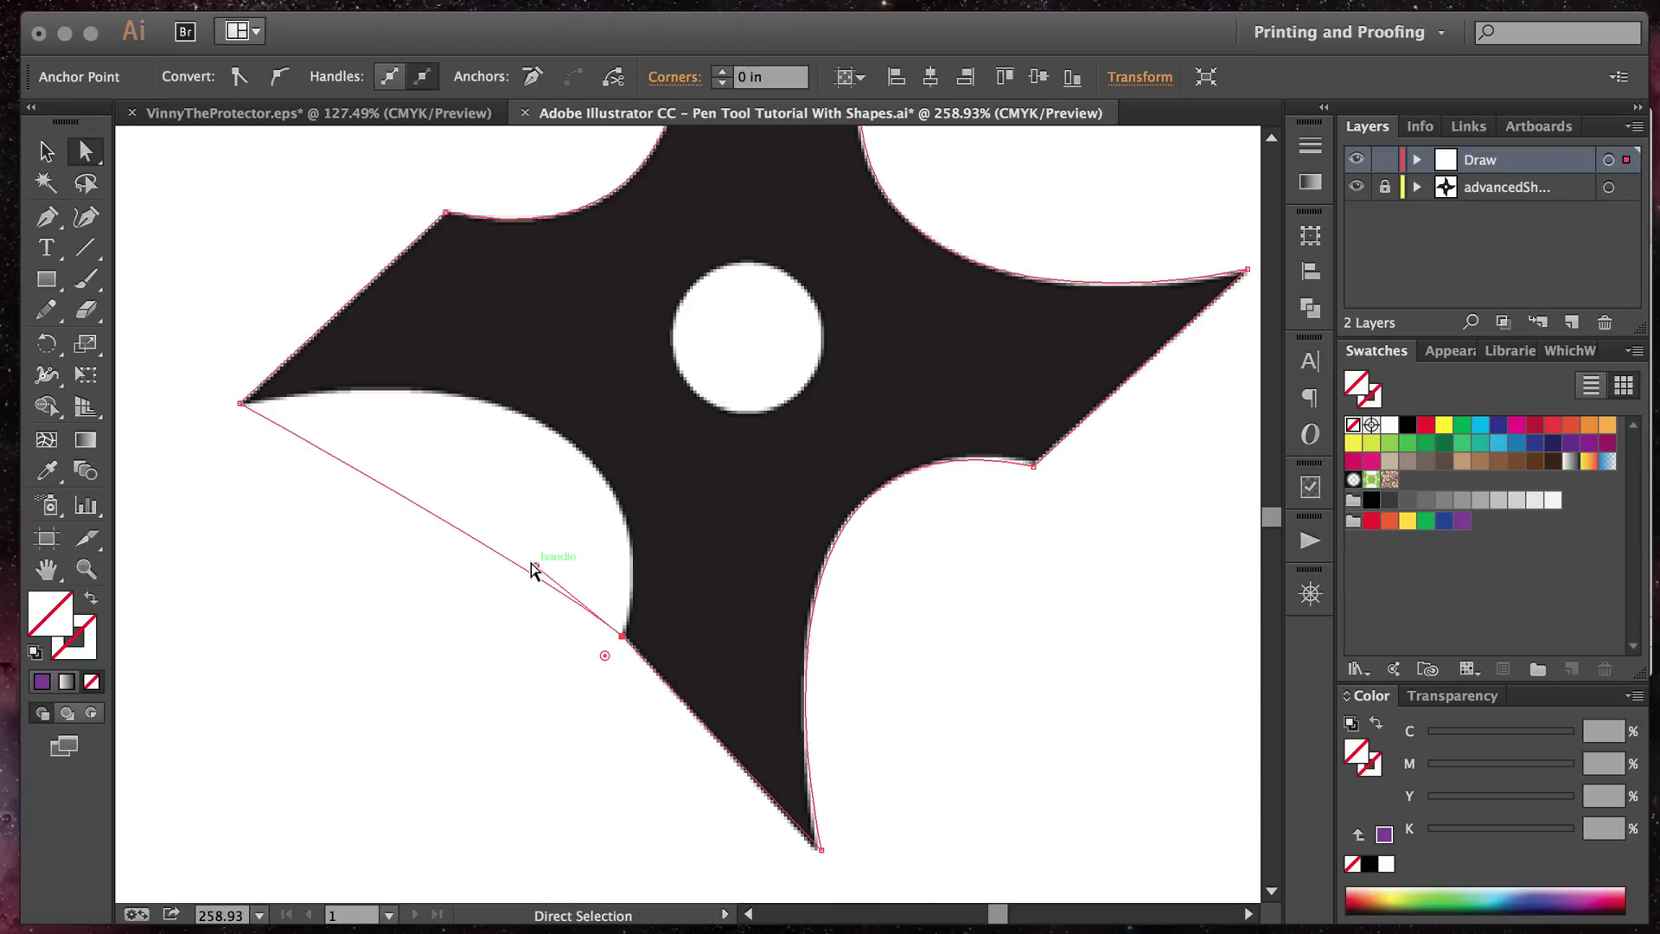
left_click_drag(536, 566, 691, 313)
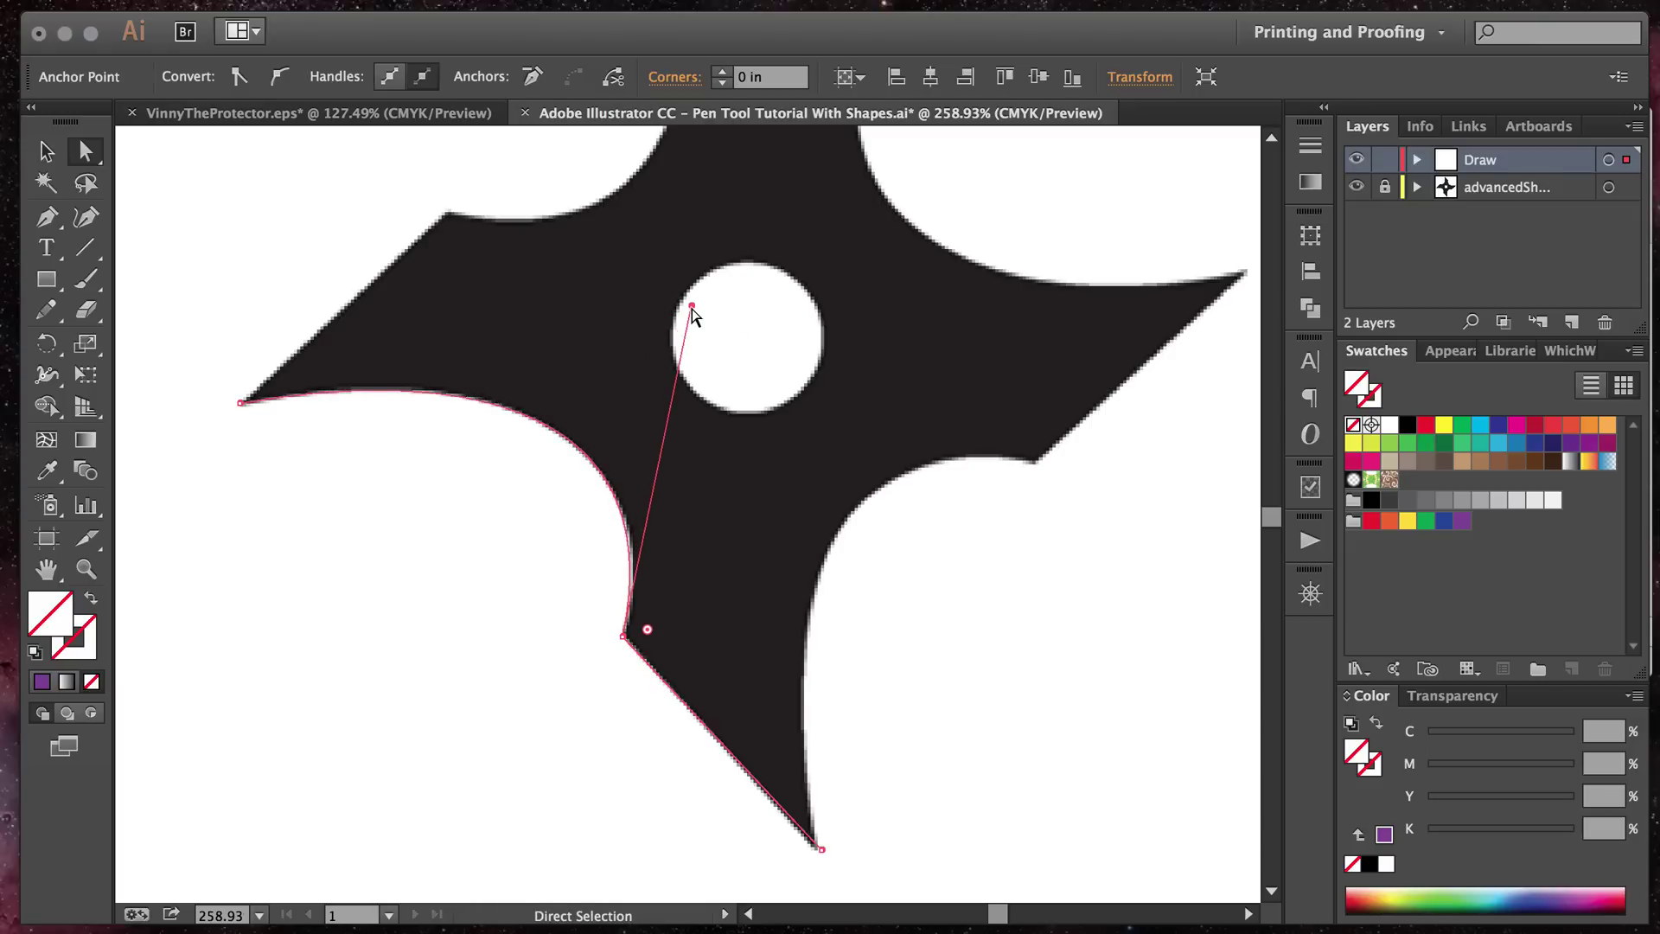
scroll(689, 337, "up", 5)
scroll(741, 590, "down", 2)
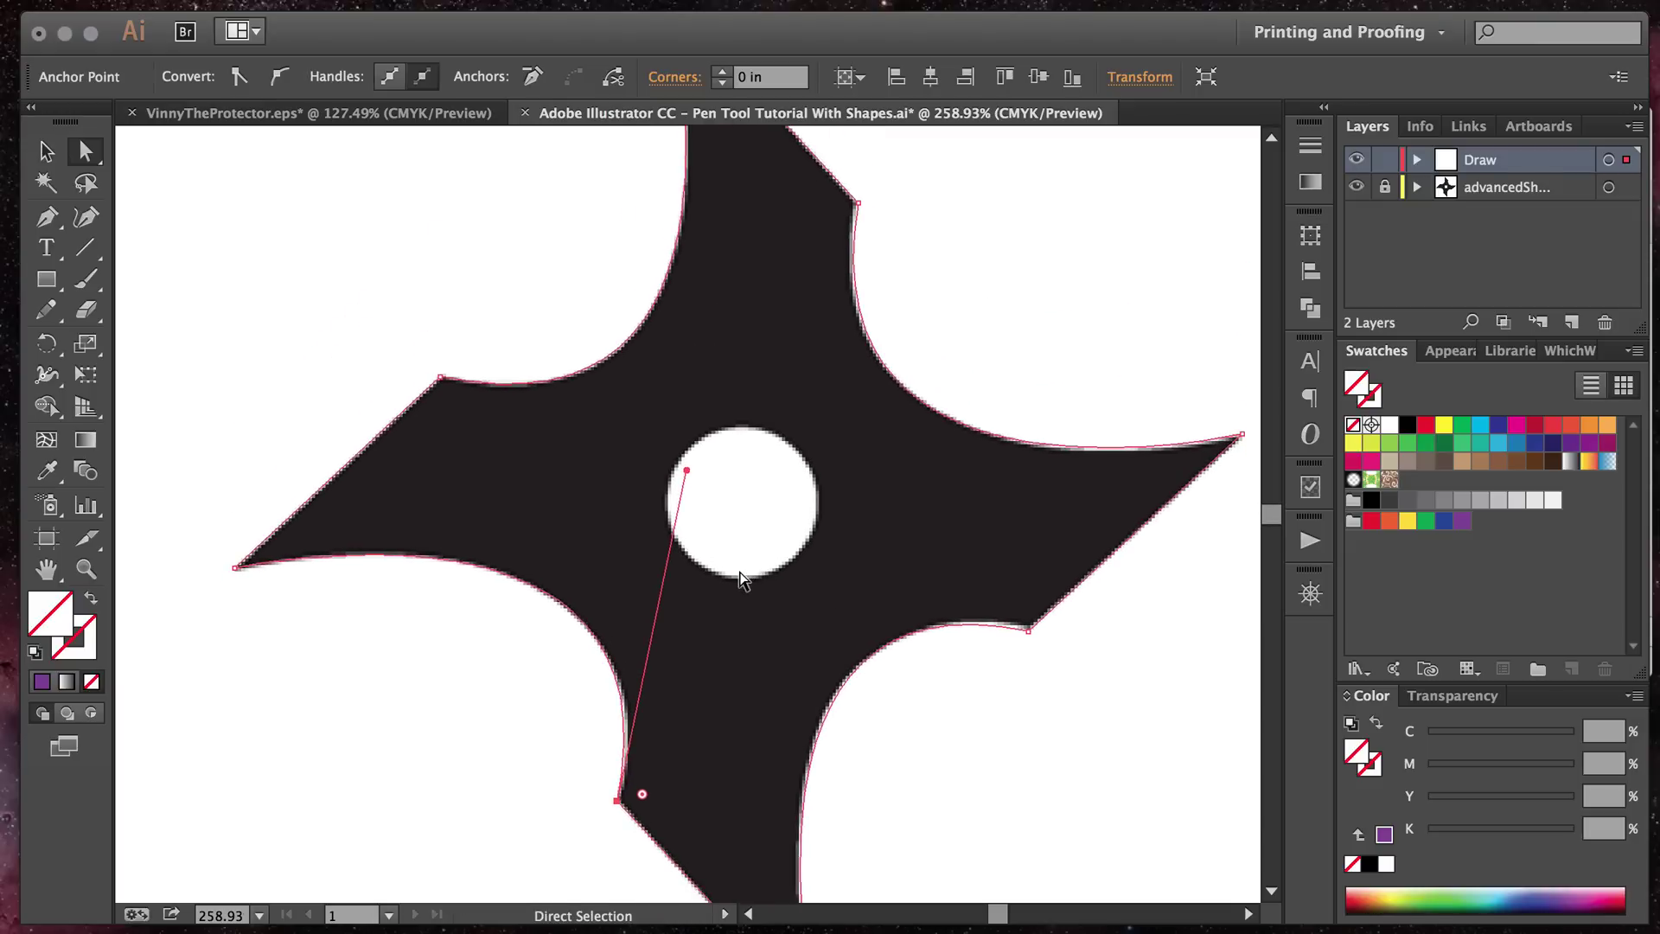
Step: Draw a circle with the Ellipse tool over the star's centre hole
left_click(45, 289)
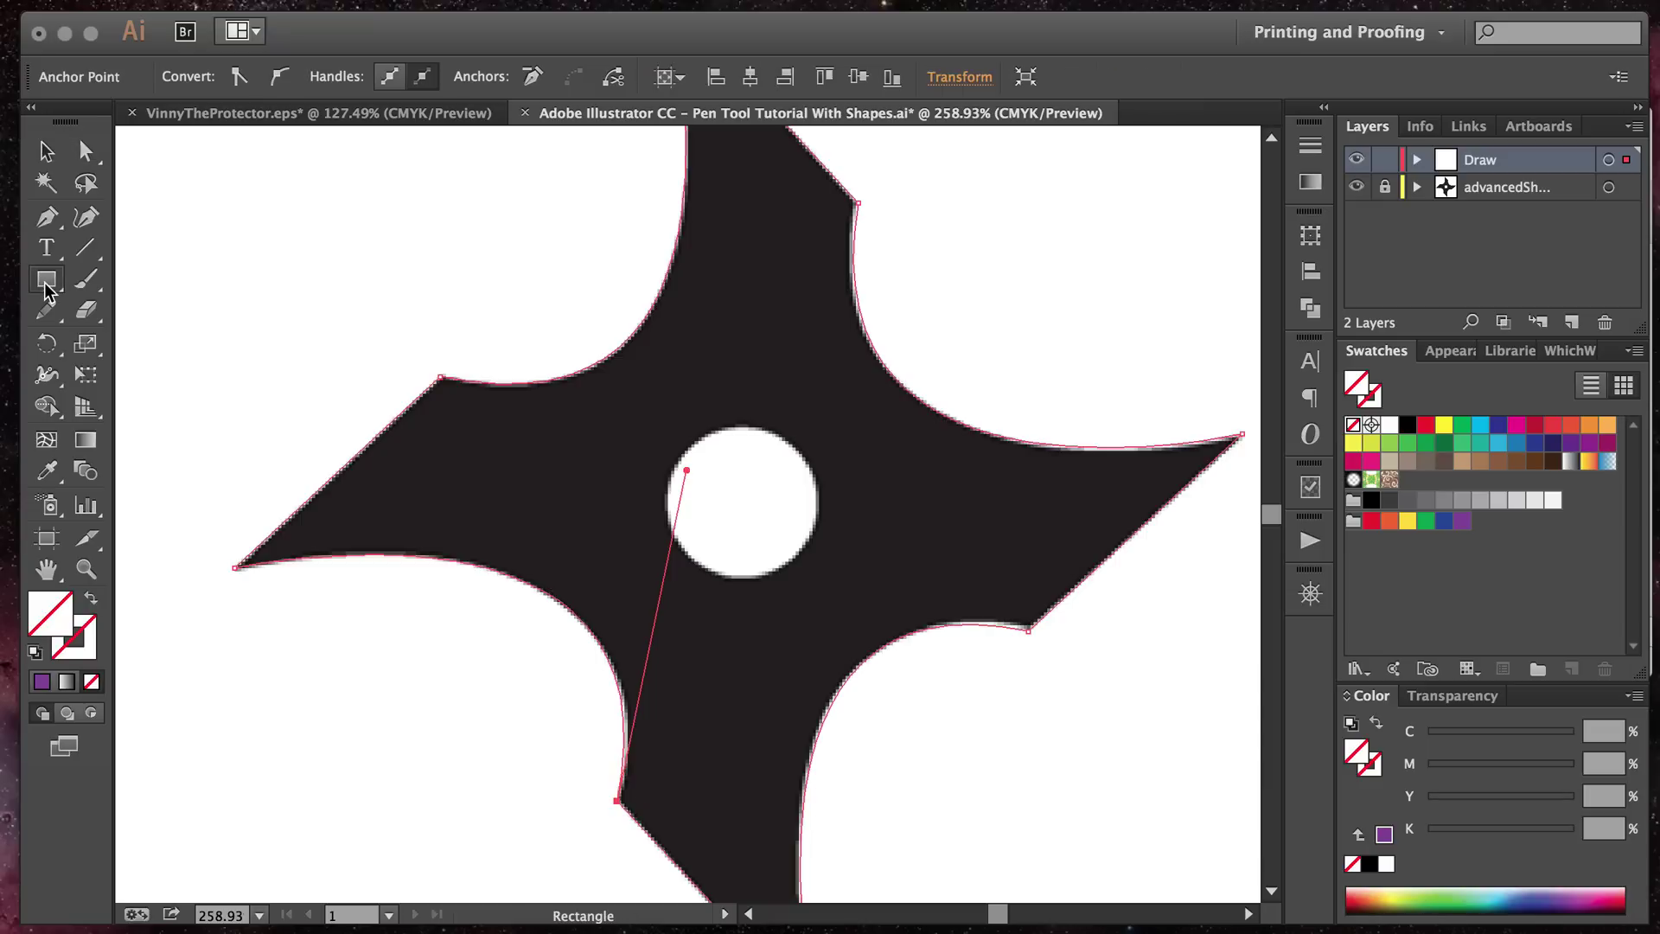
left_click_drag(45, 291, 134, 347)
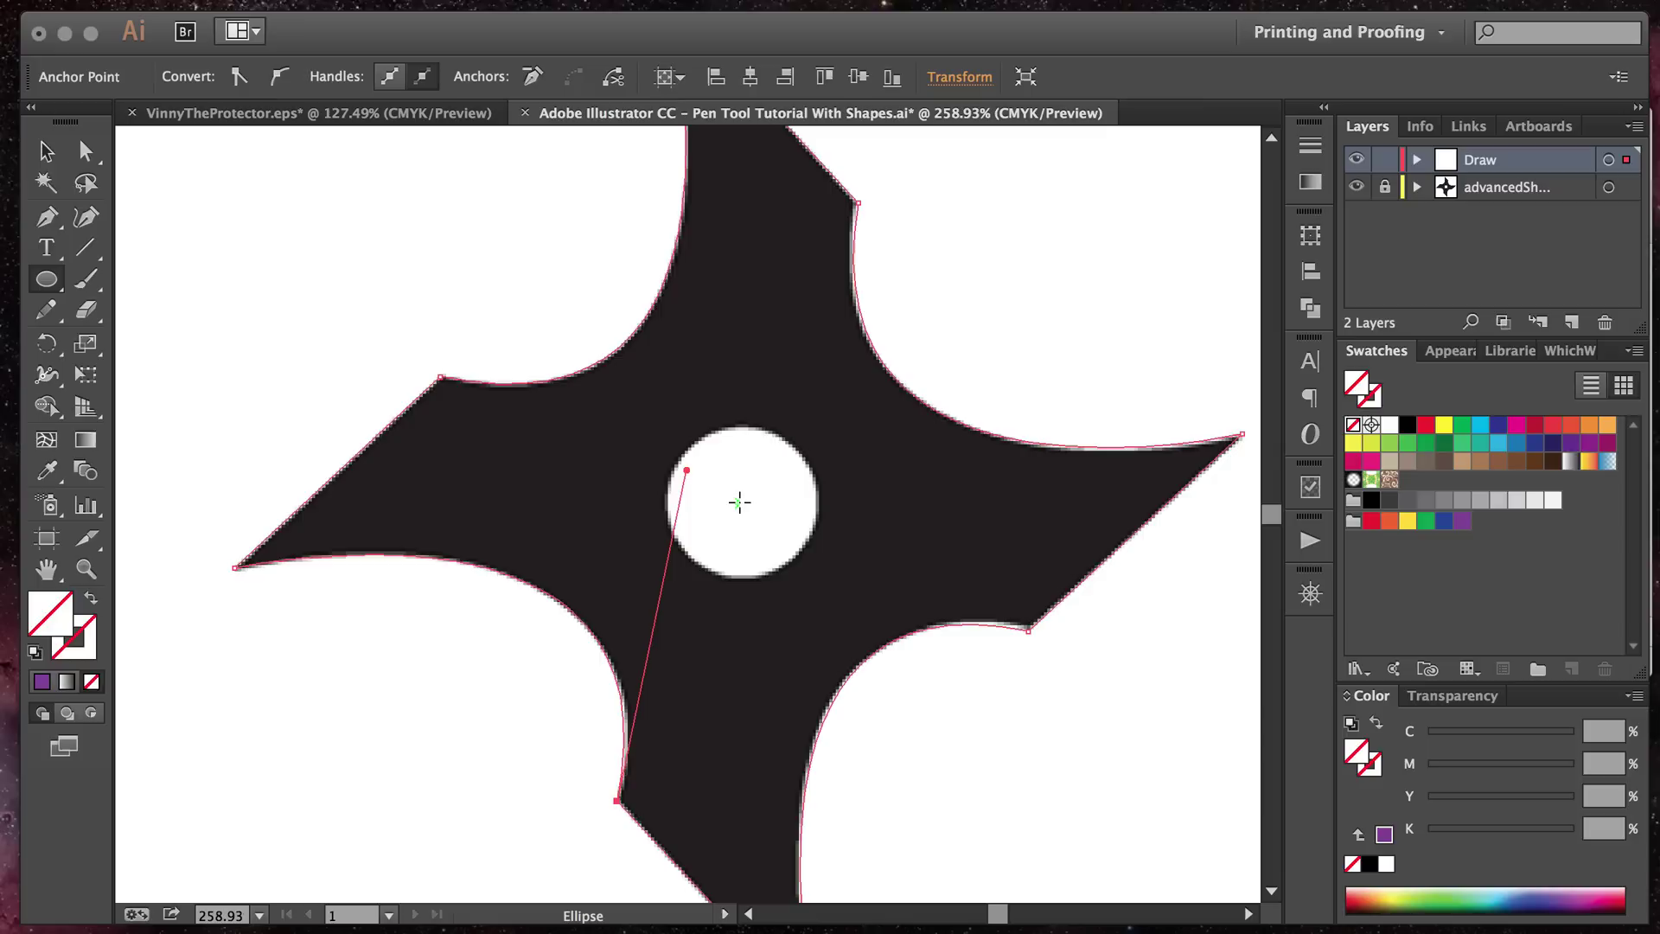
left_click_drag(739, 502, 807, 575)
Step: Select the circle with the star outline and apply Vertical Align Center
key("v")
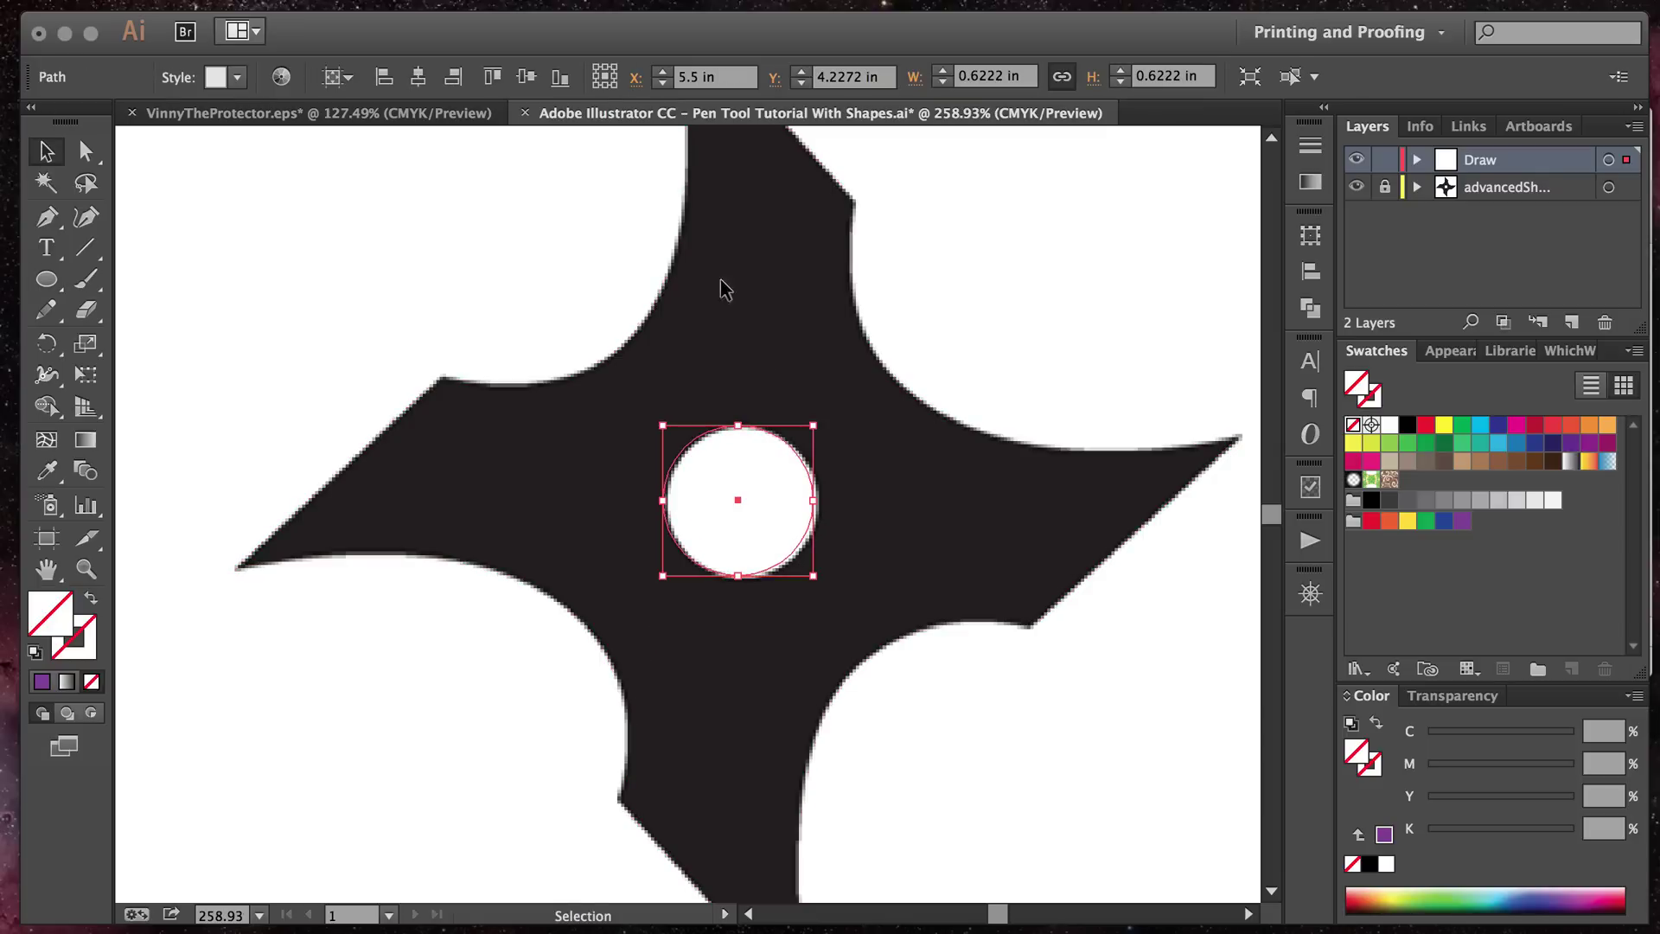
left_click_drag(492, 206, 861, 664)
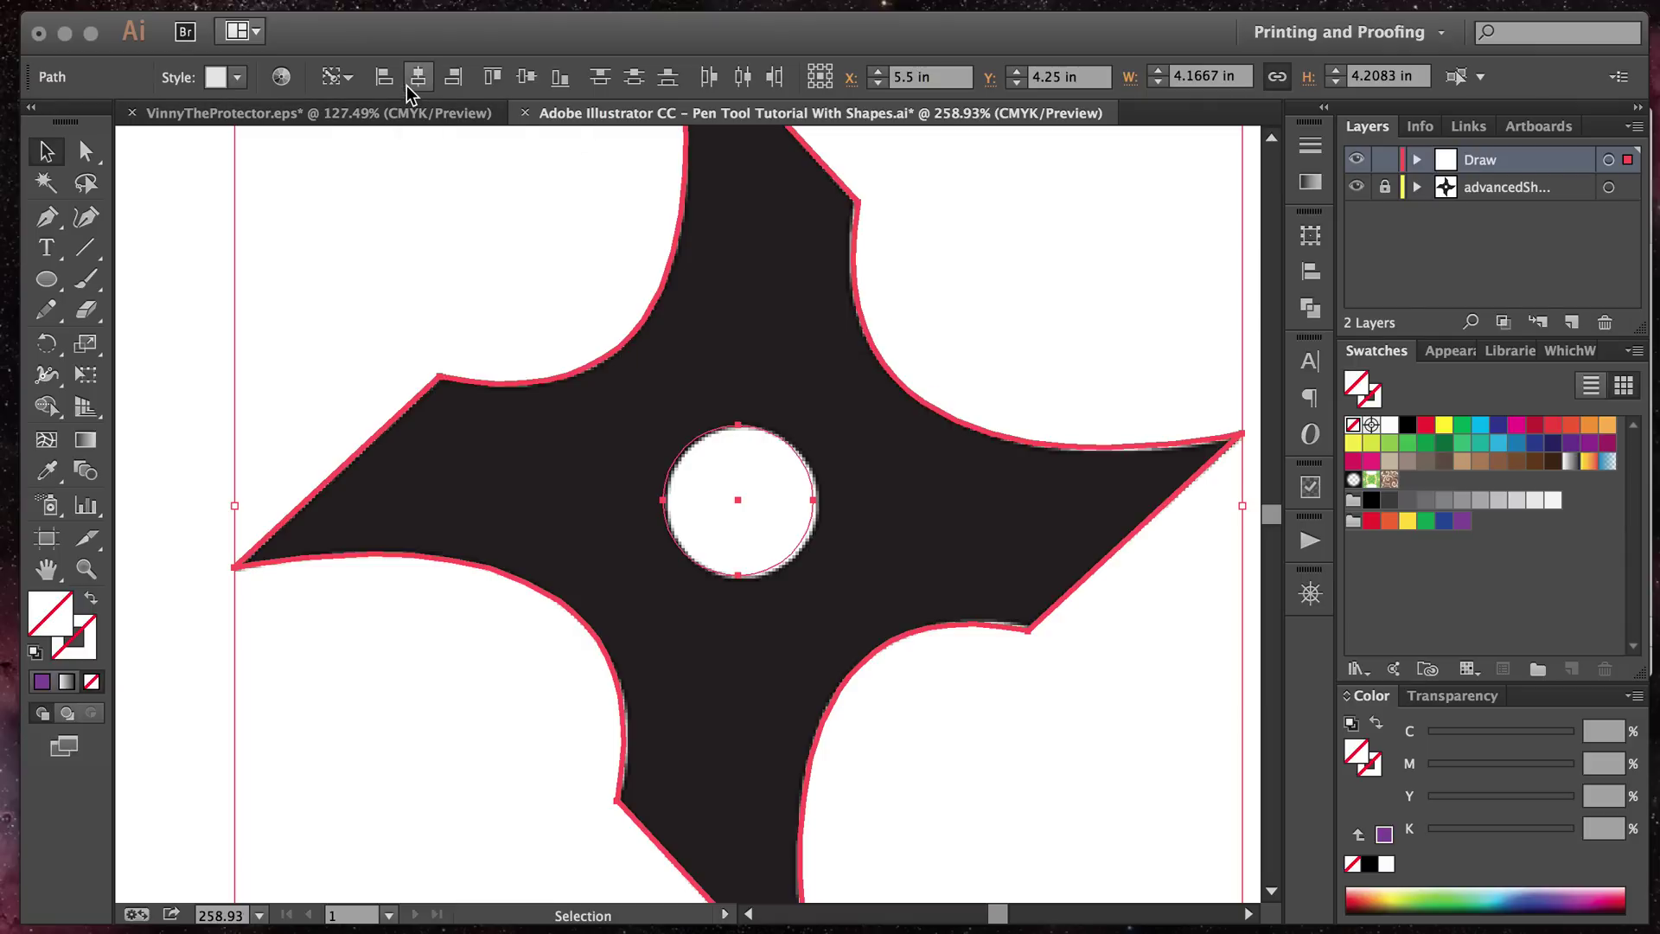
left_click(526, 82)
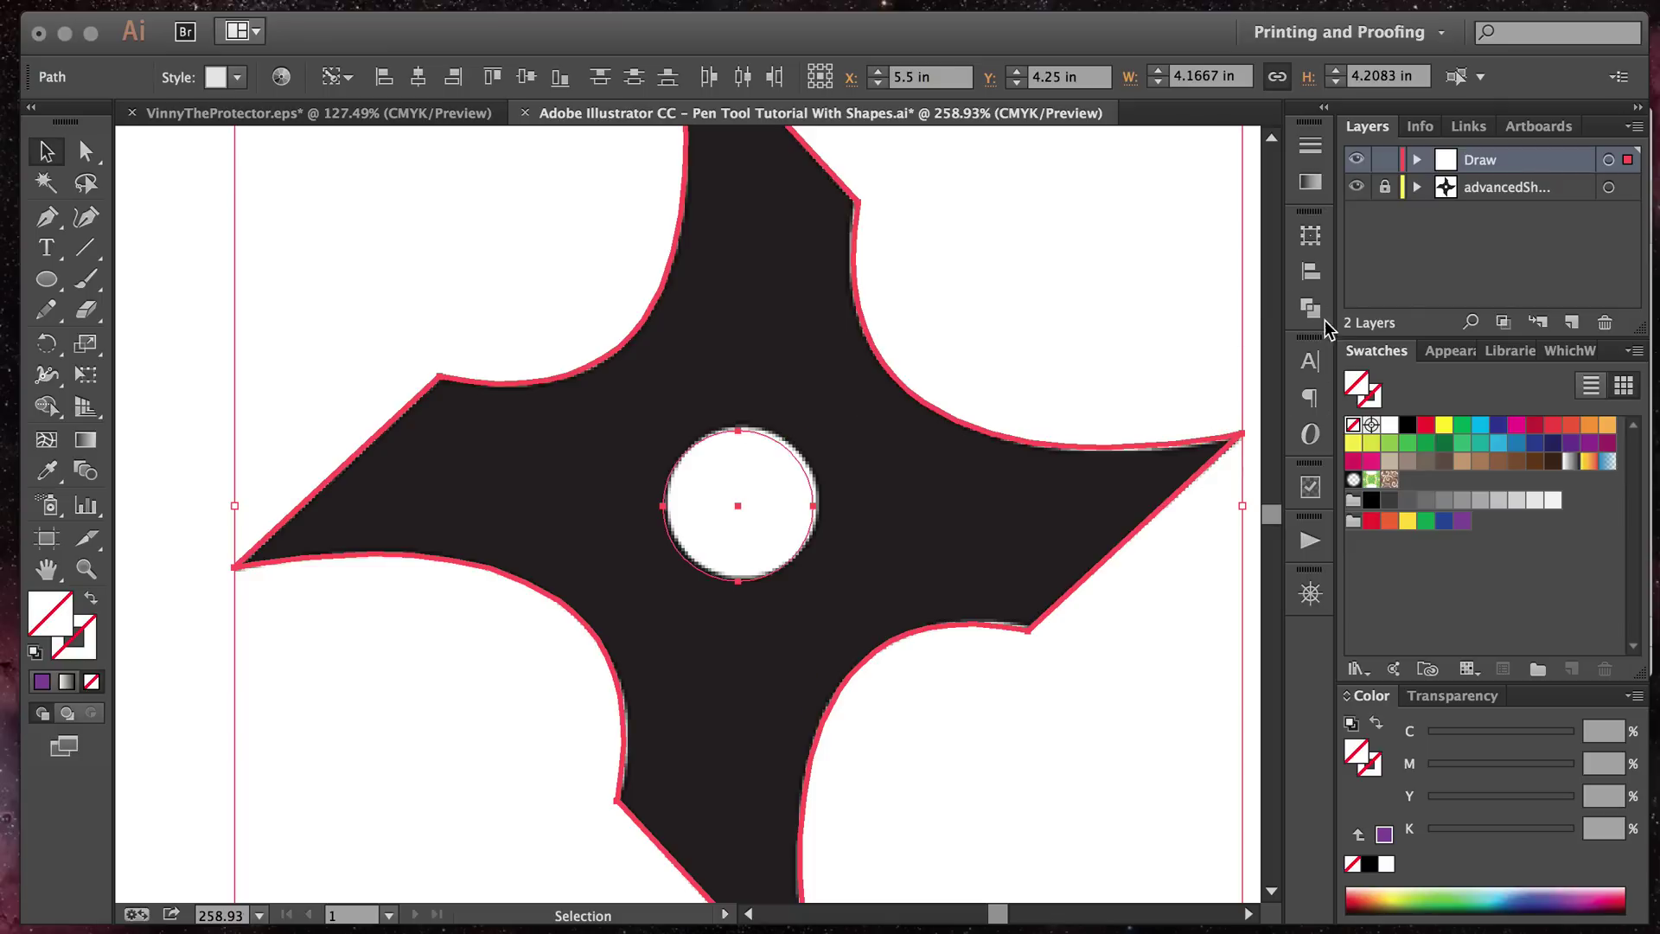
Step: Hide the clip-art template and fill the star outline with the red swatch
left_click(1357, 188)
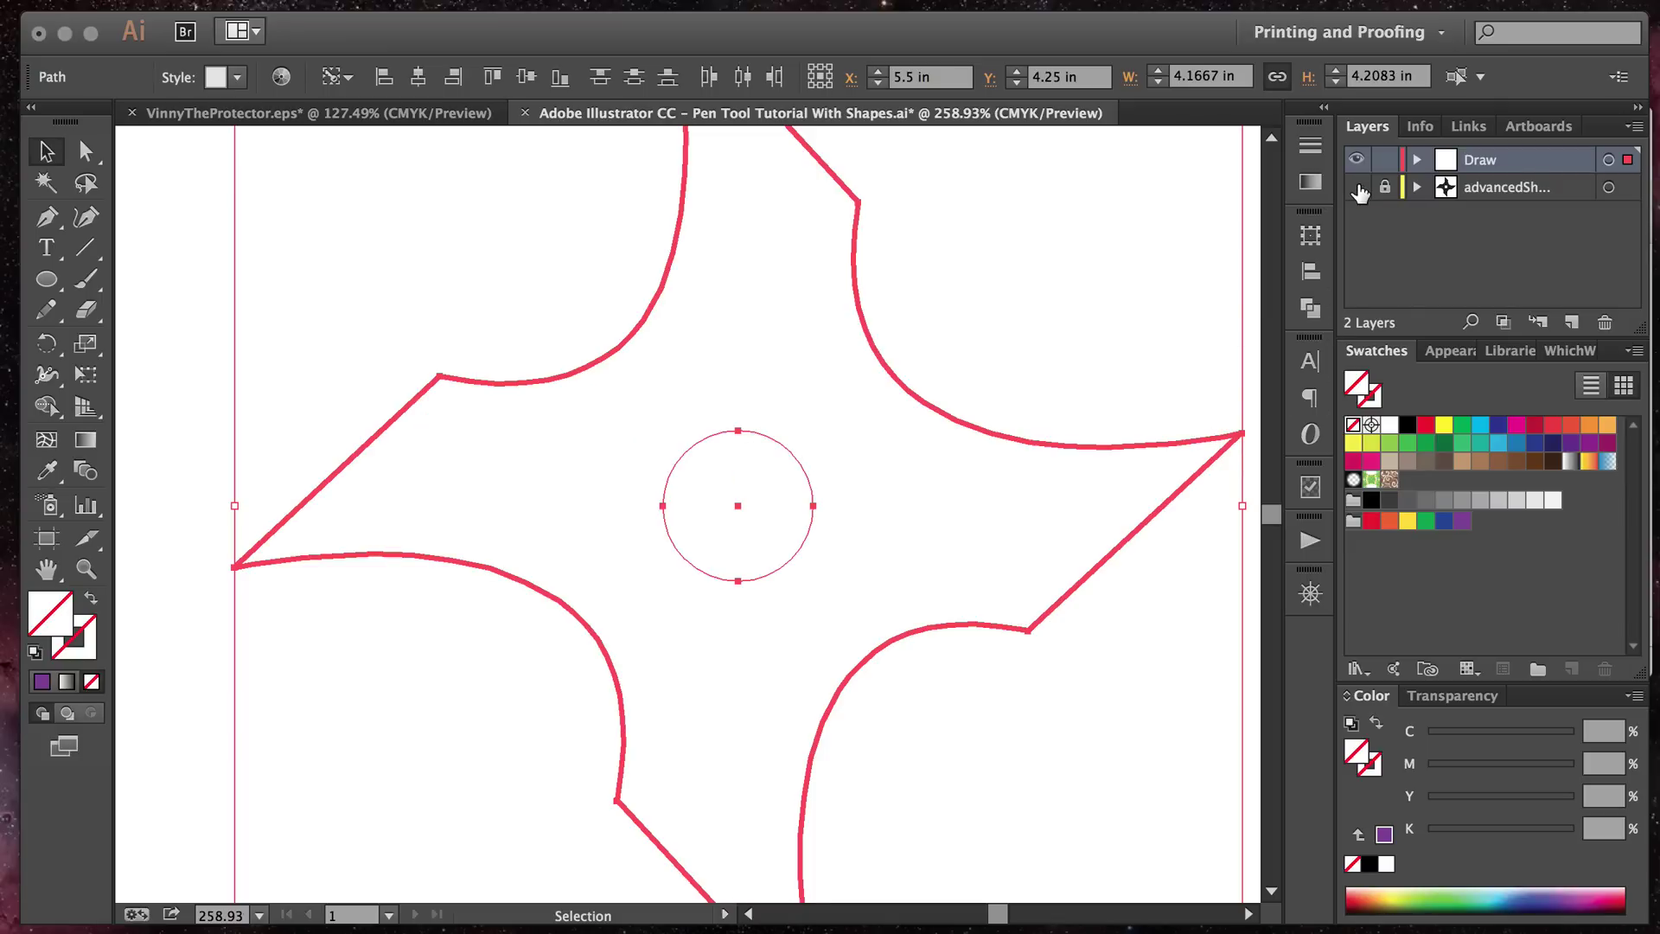
left_click(972, 349)
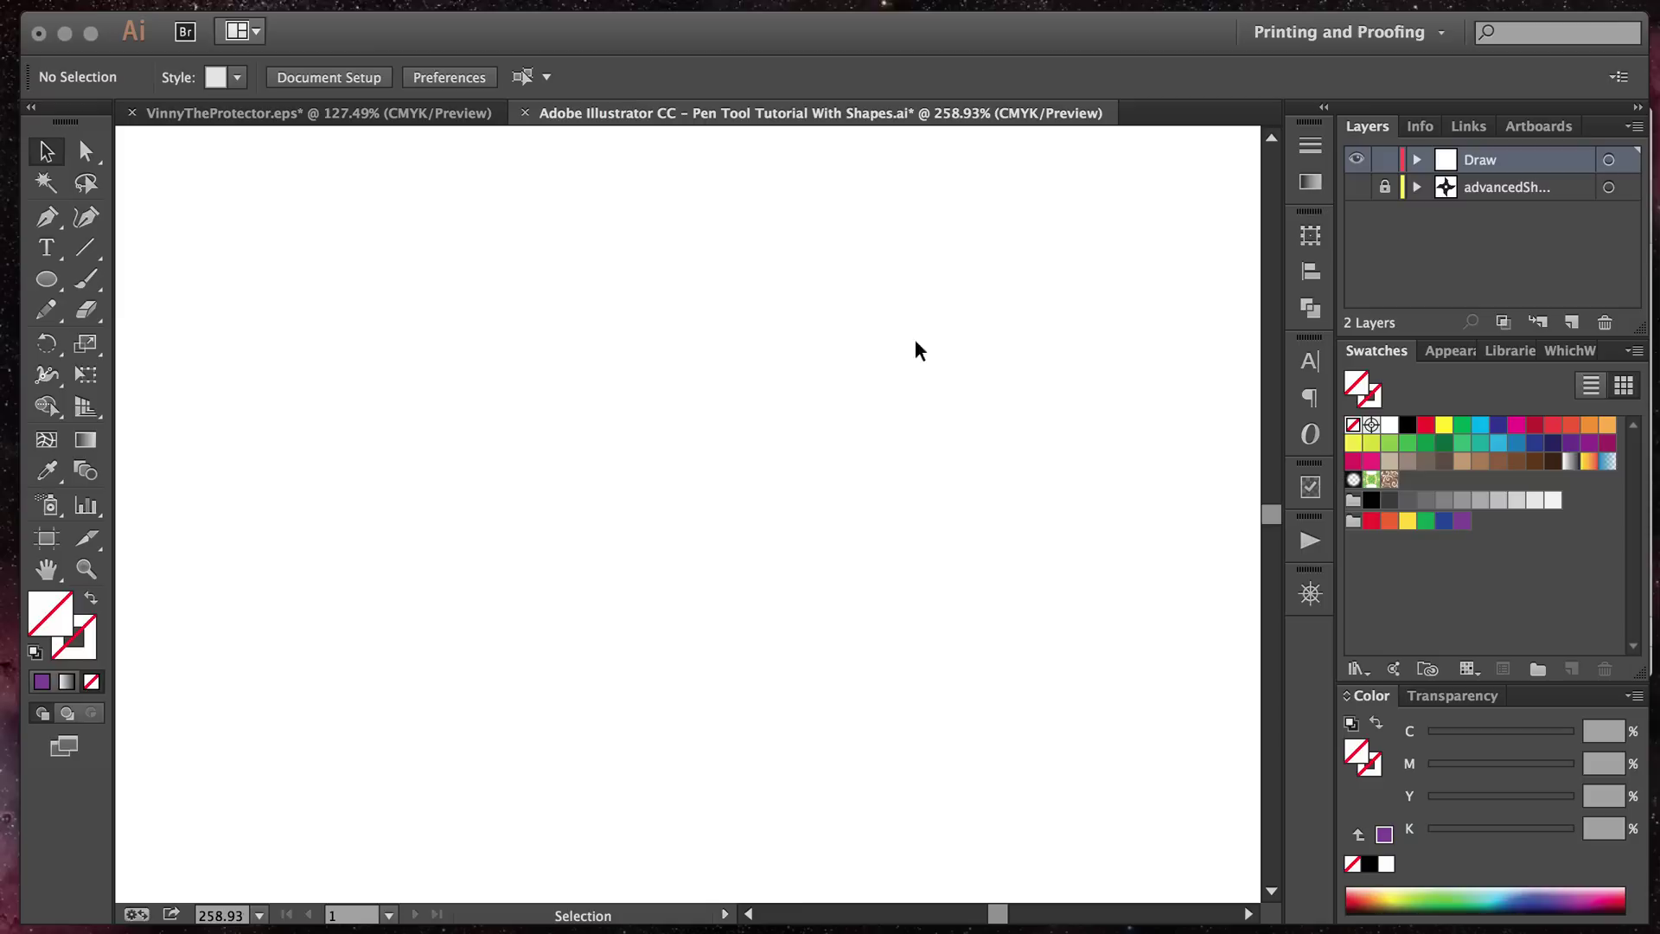
left_click(894, 361)
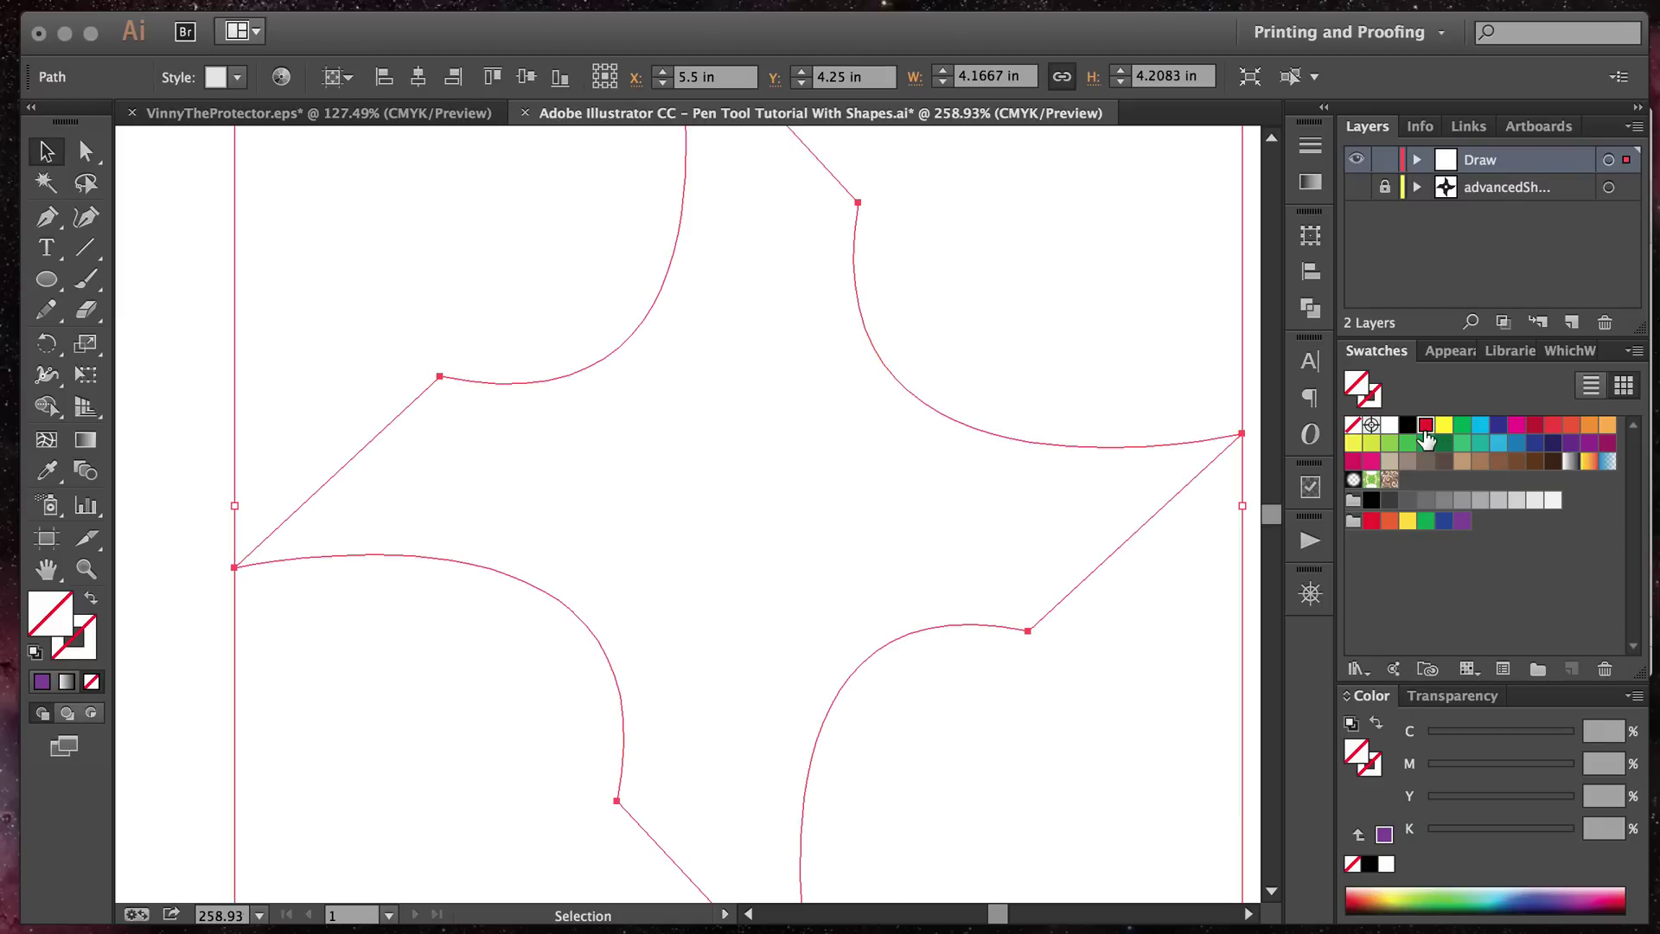
left_click(1426, 424)
Step: Fill the centre circle white and view the artboard at 100%
key("l")
left_click_drag(737, 506, 800, 454)
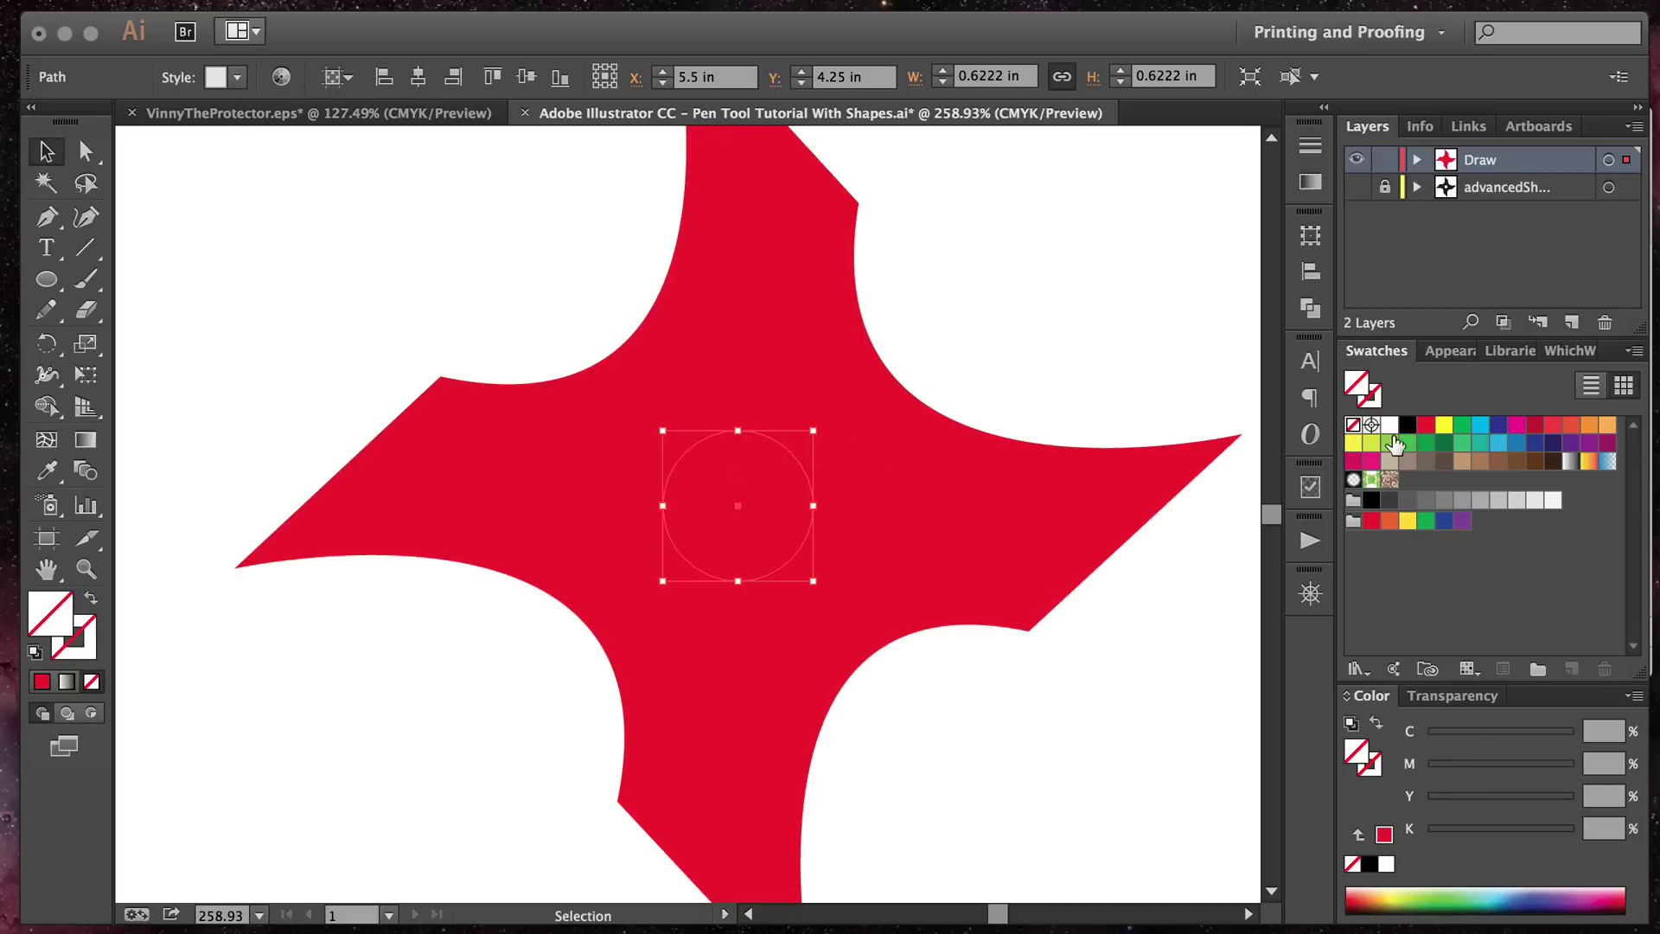
left_click(1391, 425)
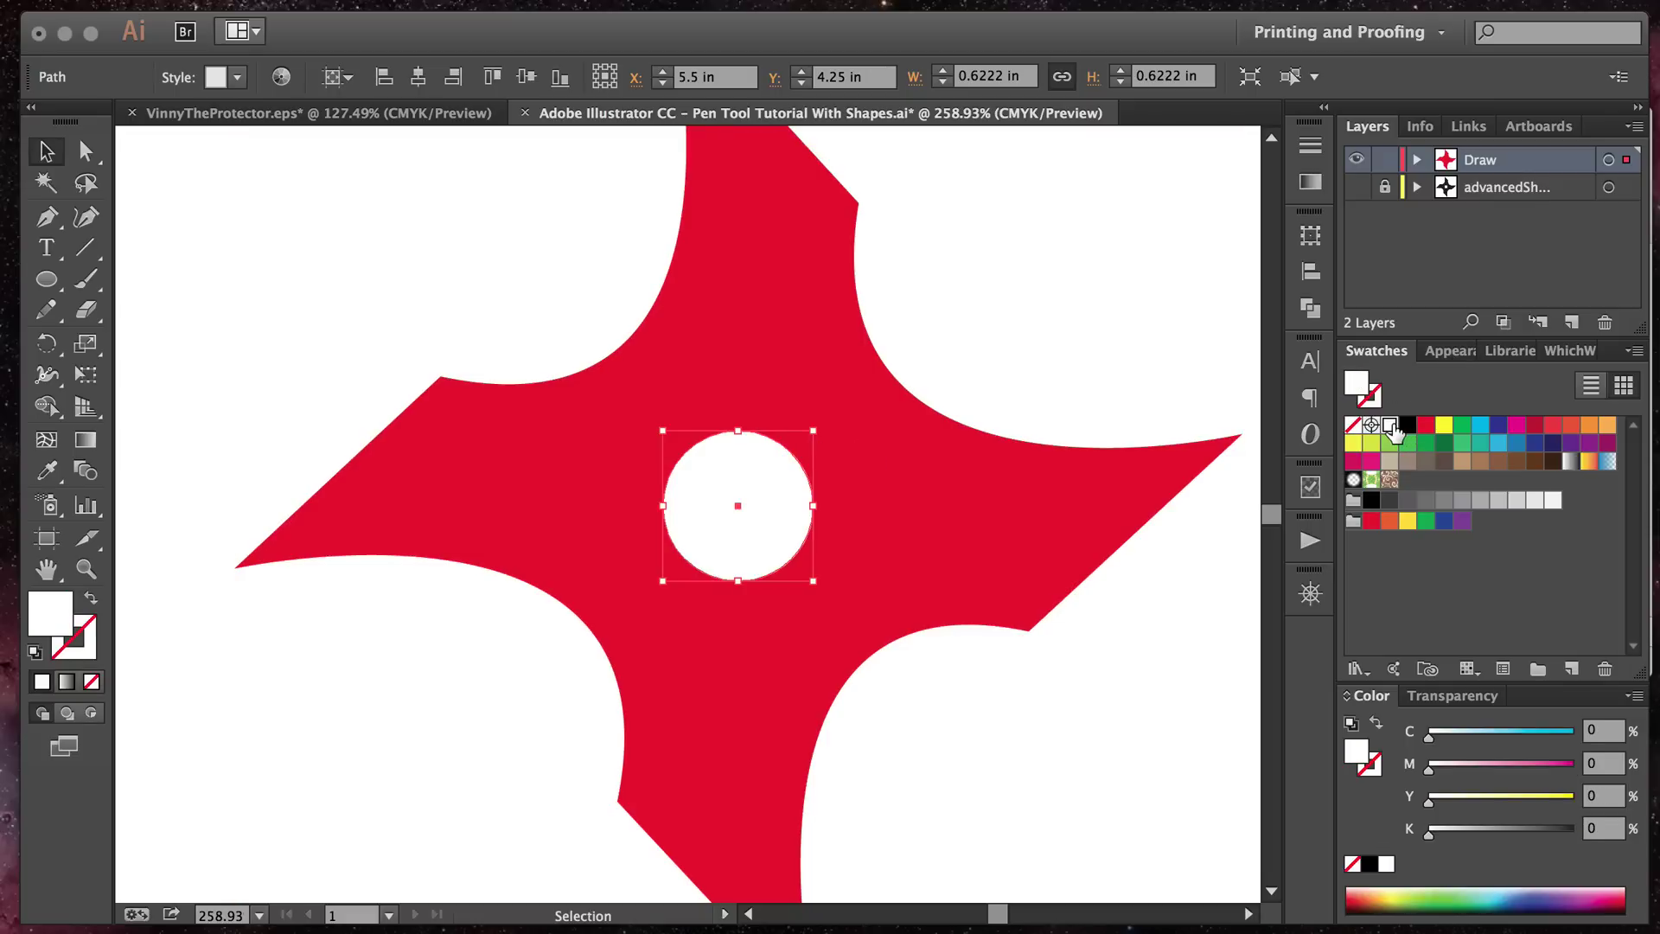
left_click(1158, 330)
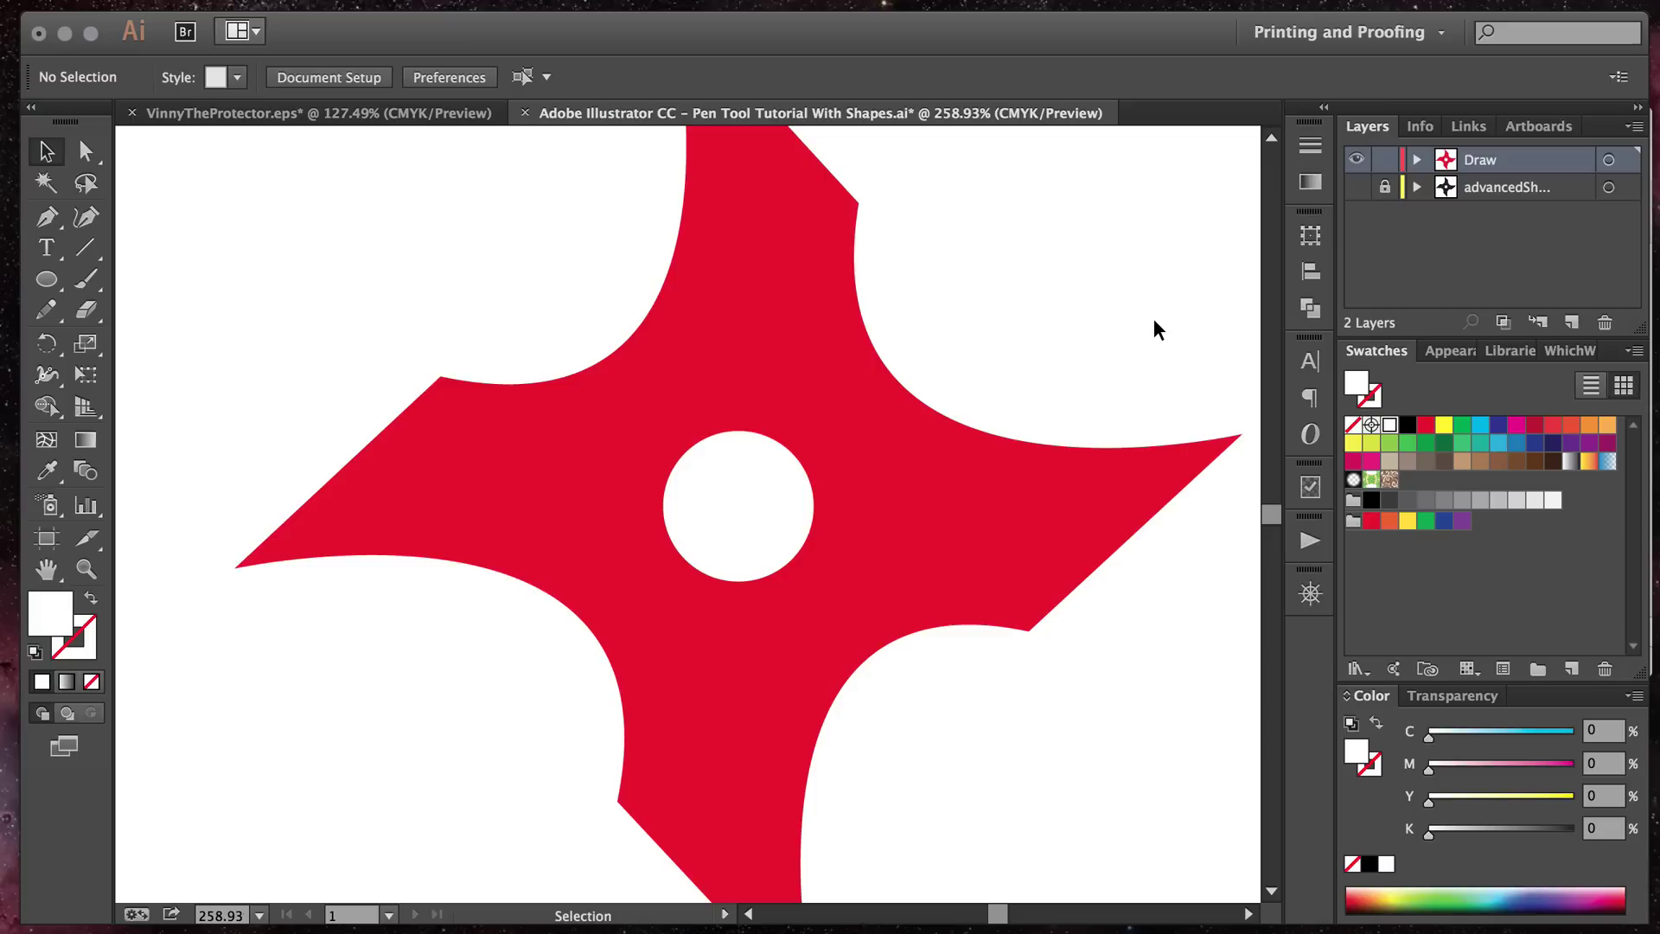
key("super+1")
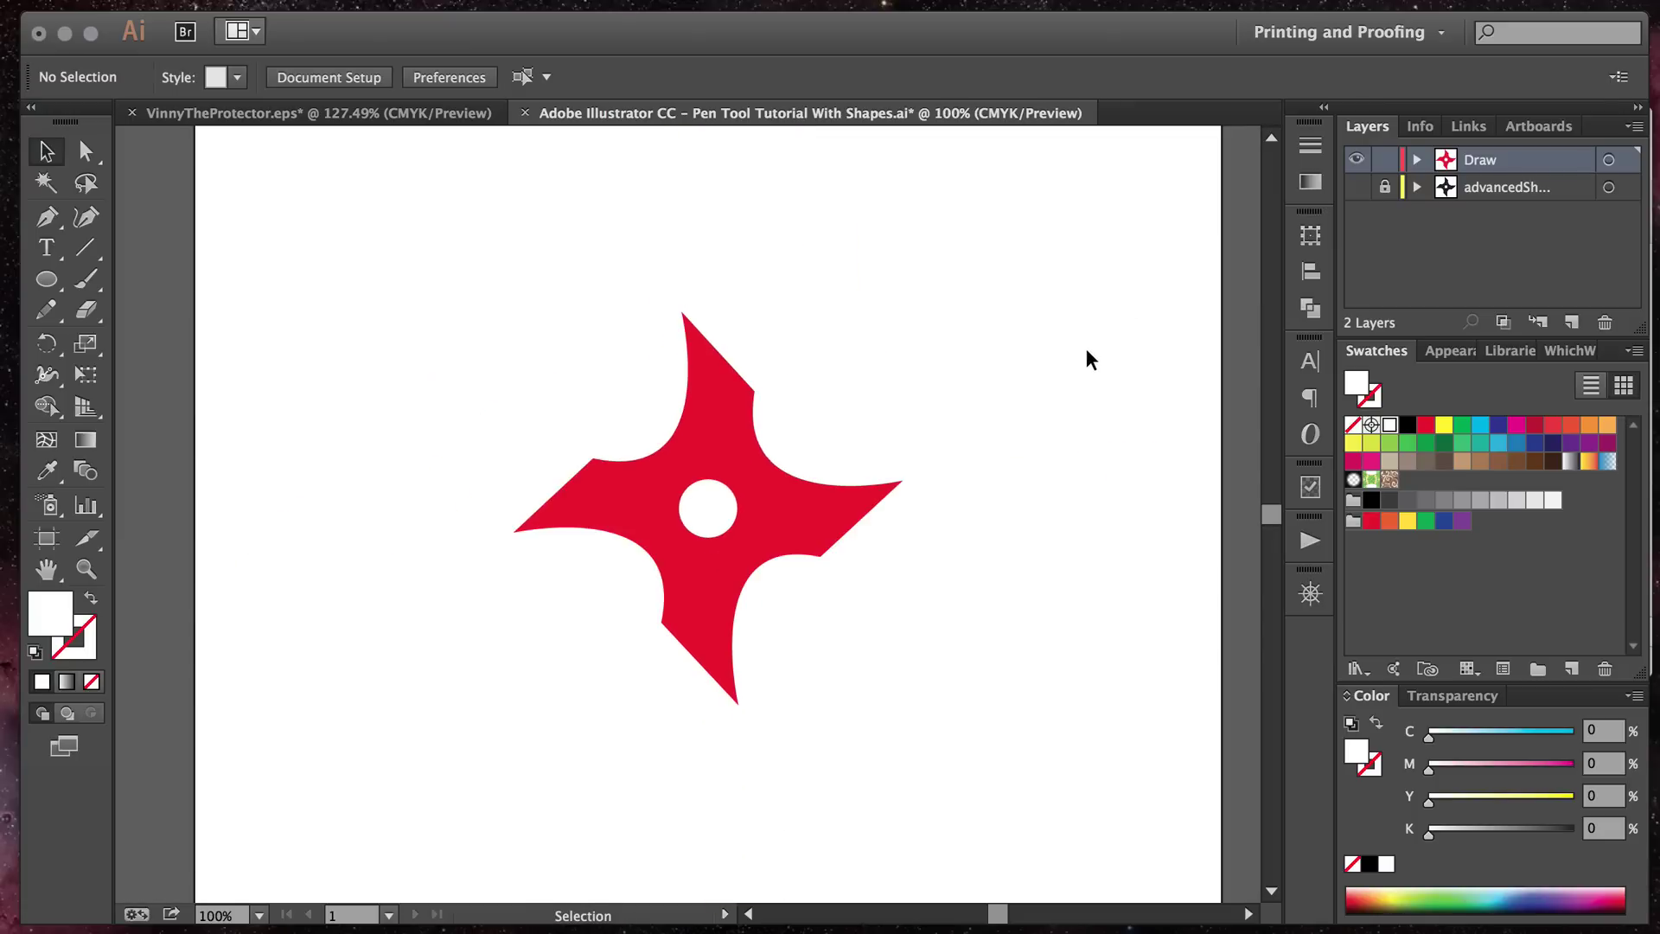
Step: Group the red star and white circle together with Cmd+G
scroll(1091, 359, "down", 2)
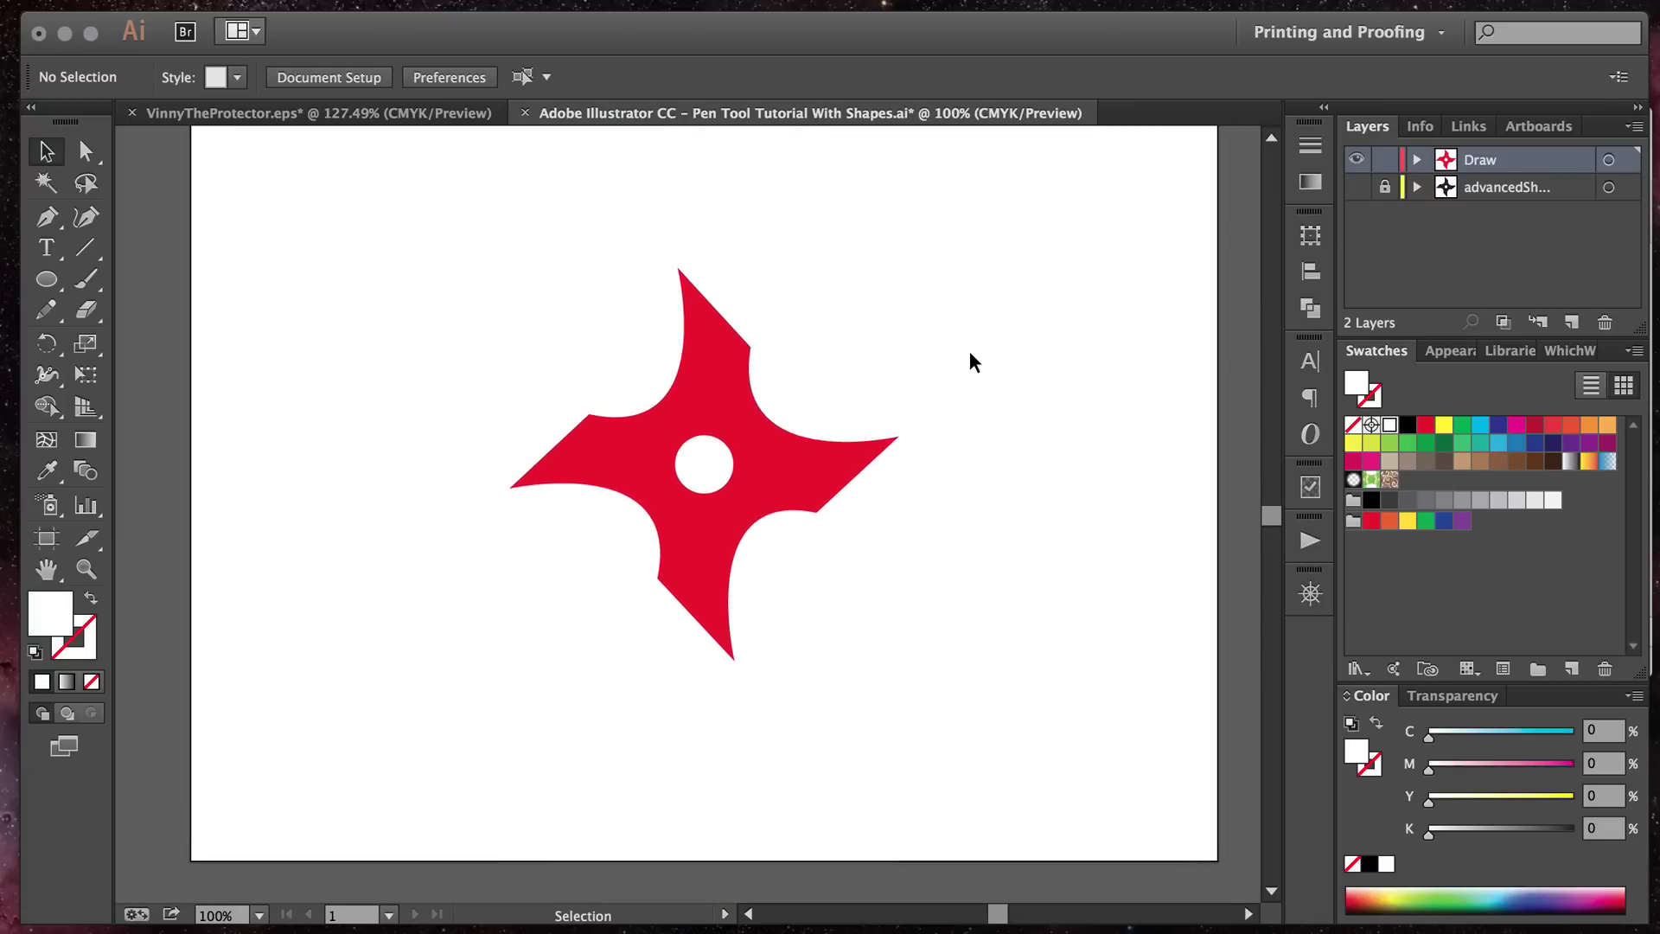
left_click(712, 371)
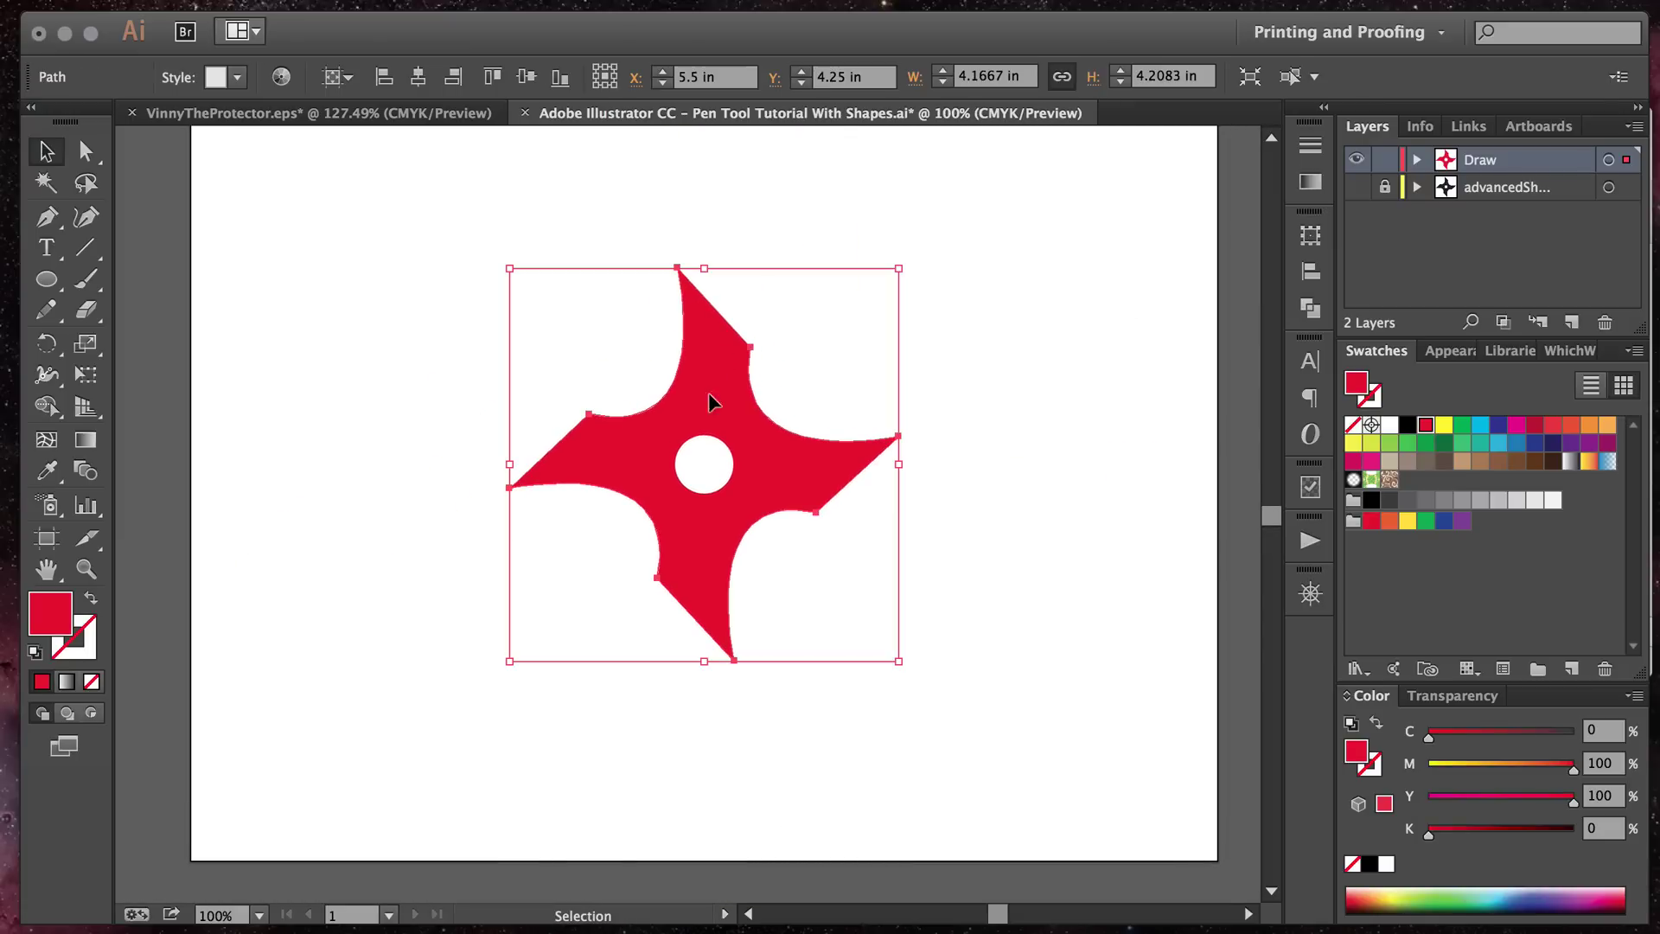
left_click(701, 448, "shift")
key("super+g")
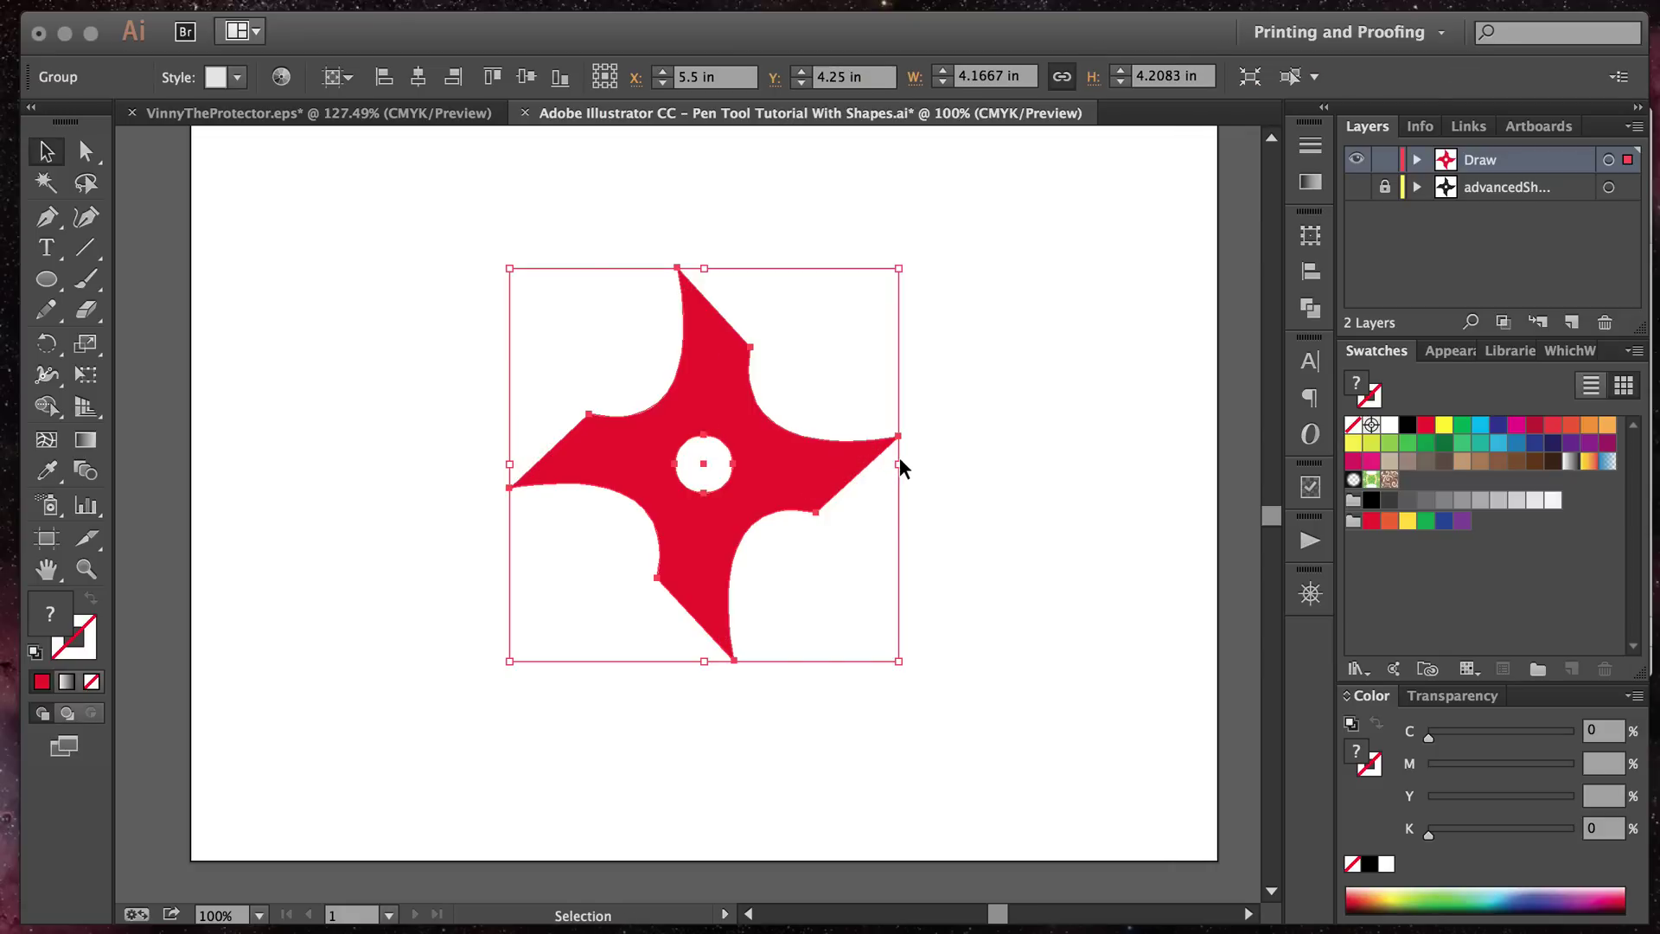
Step: Resize the throwing star group to about 6.06 × 6.12 in to fit the artboard
left_click_drag(899, 467, 1142, 540)
left_click(1192, 508)
scroll(1074, 506, "up", 2)
scroll(1074, 505, "right", 1)
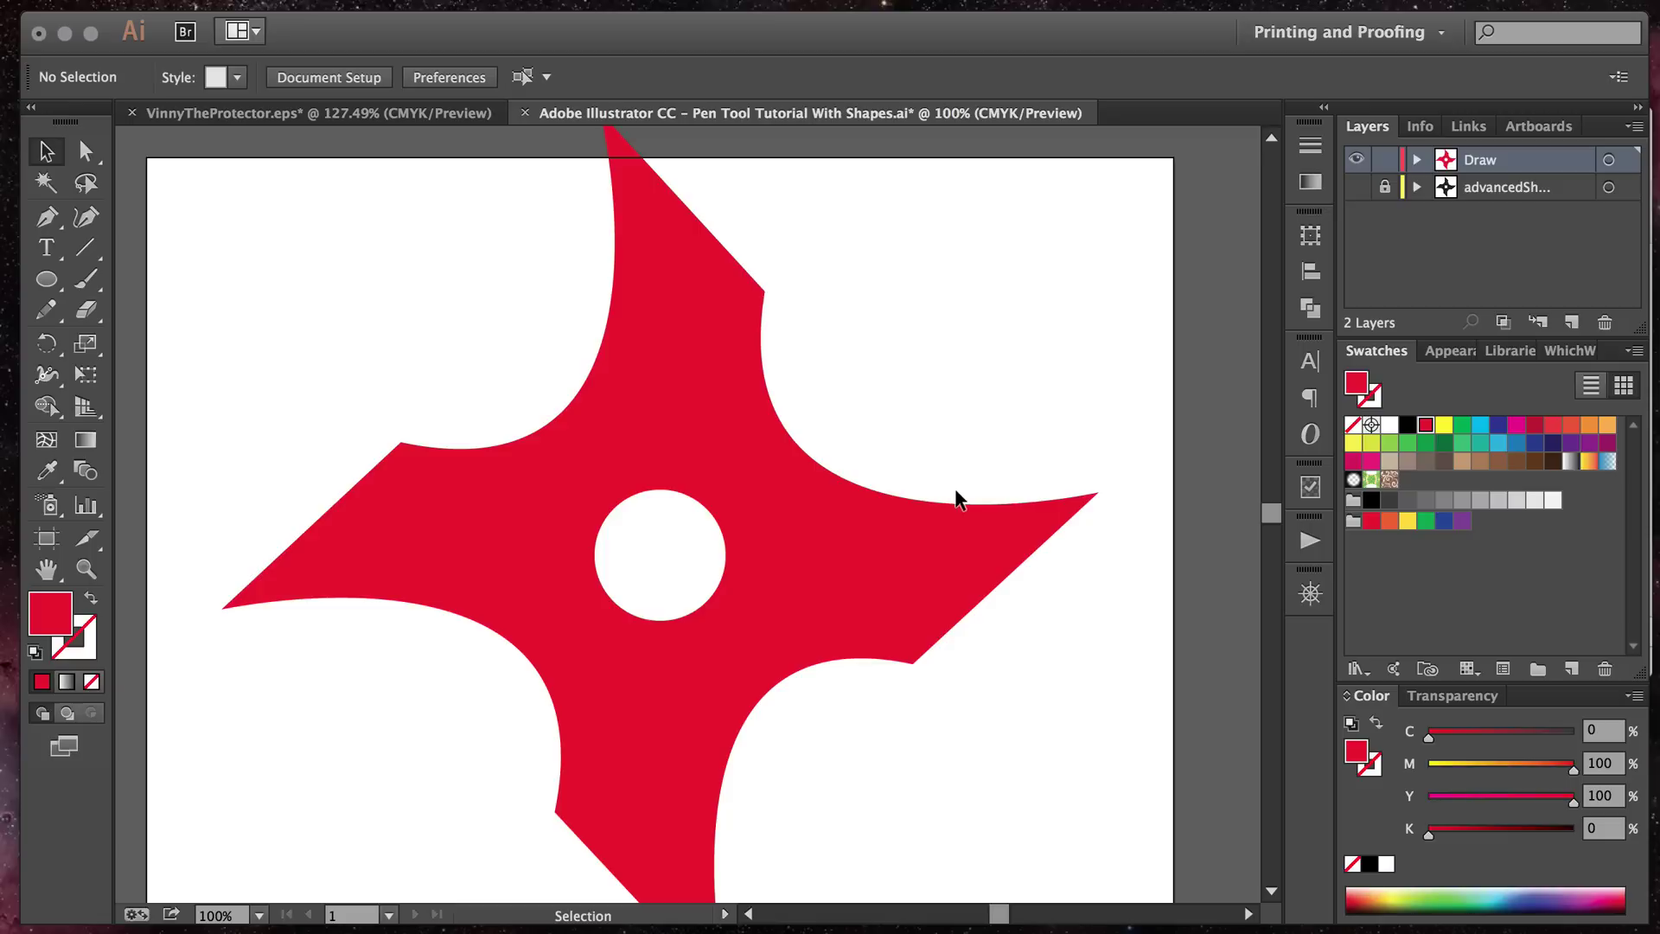
left_click(882, 545)
left_click_drag(1104, 563, 946, 546)
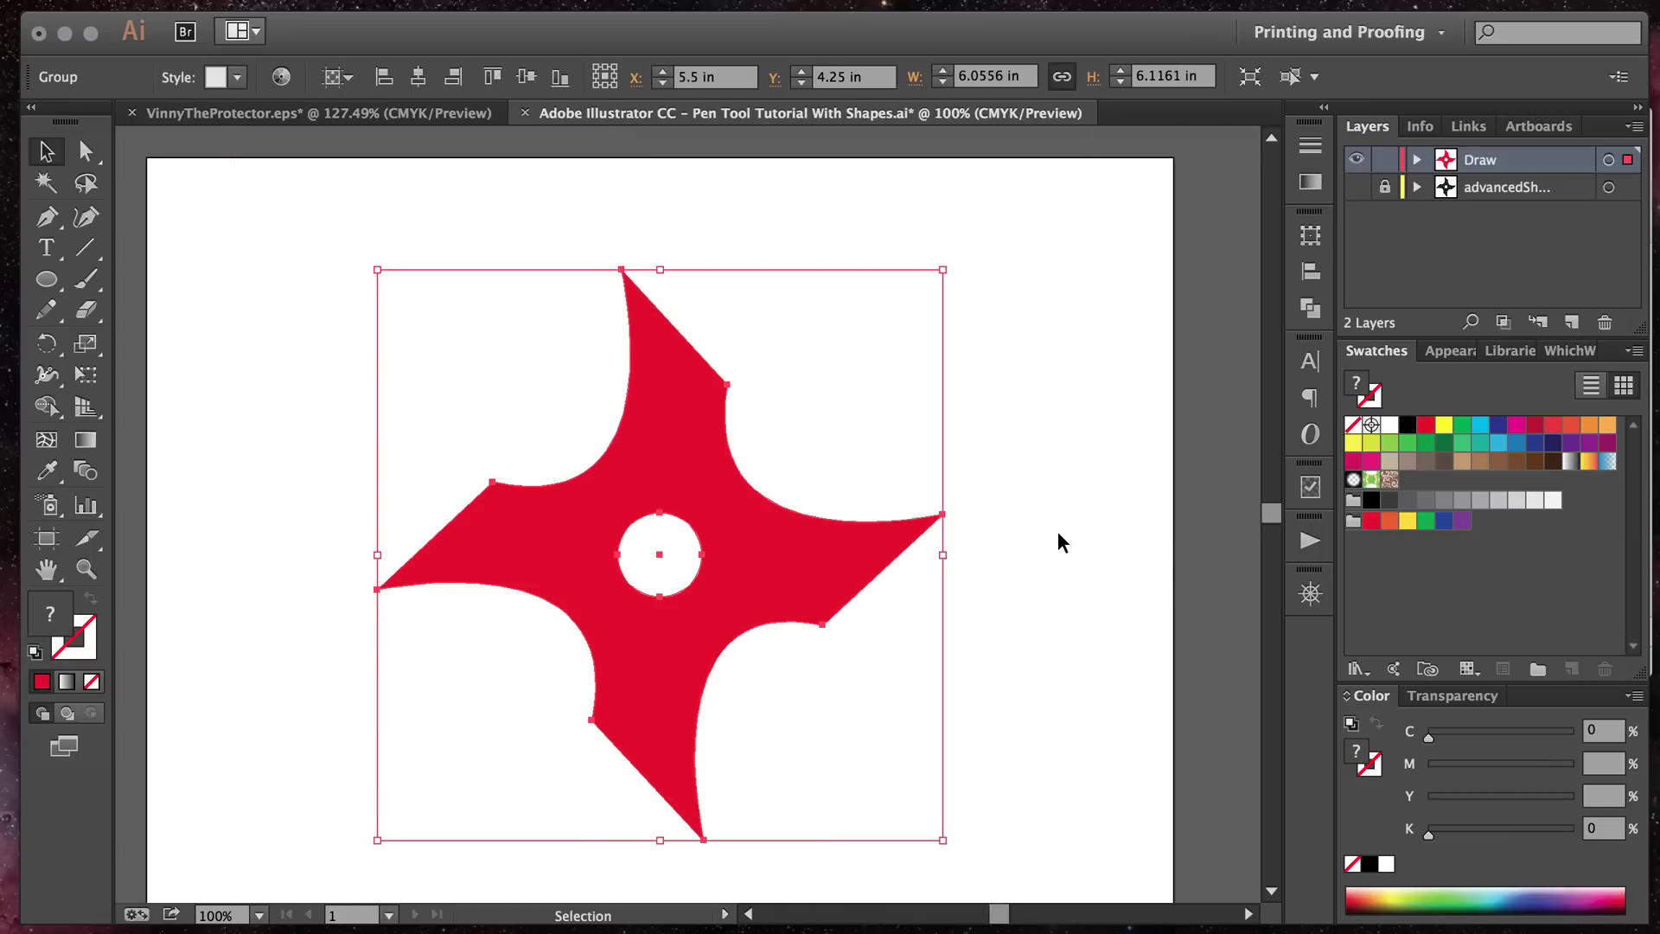
scroll(1060, 544, "down", 2)
scroll(1061, 545, "left", 1)
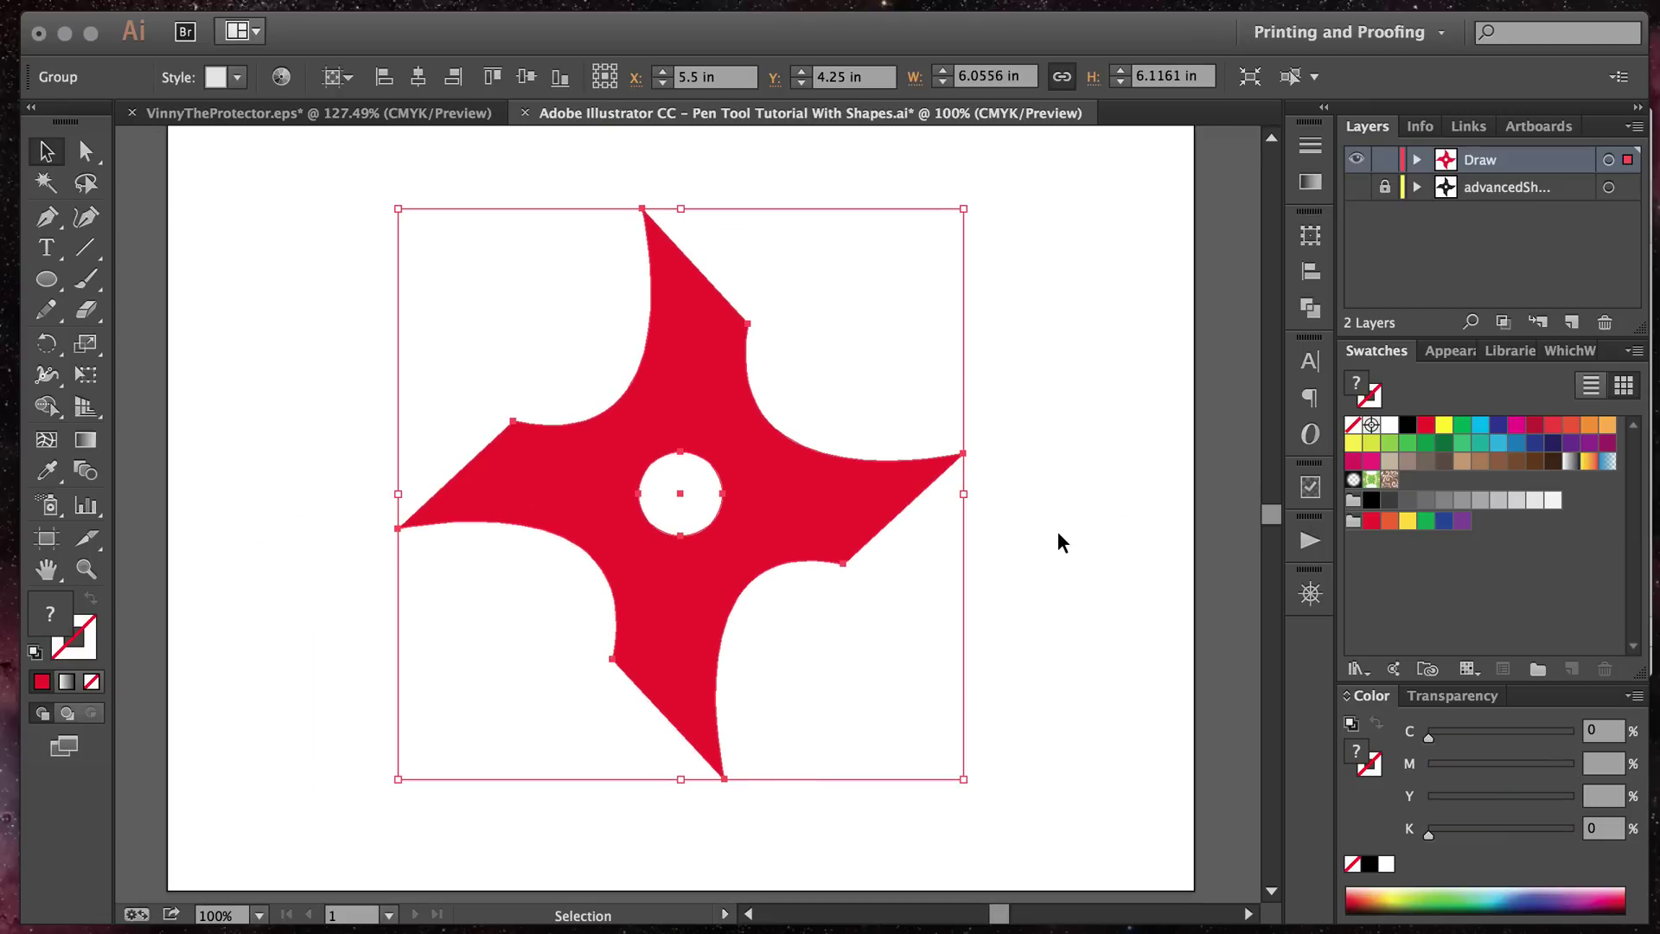